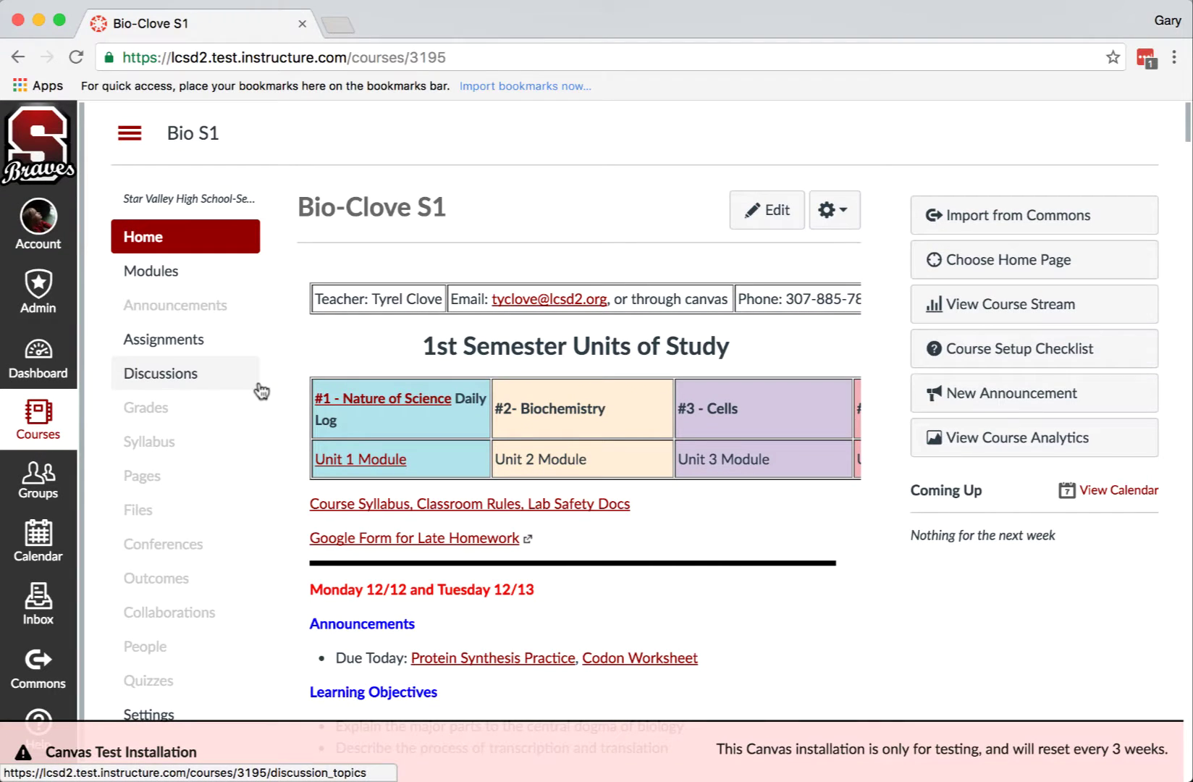
Browse the course's outcome finder through Account Standards, Star Valley High School, Science and 9-12 to the LS1 From Molecules to Organisms group.
left_click(169, 580)
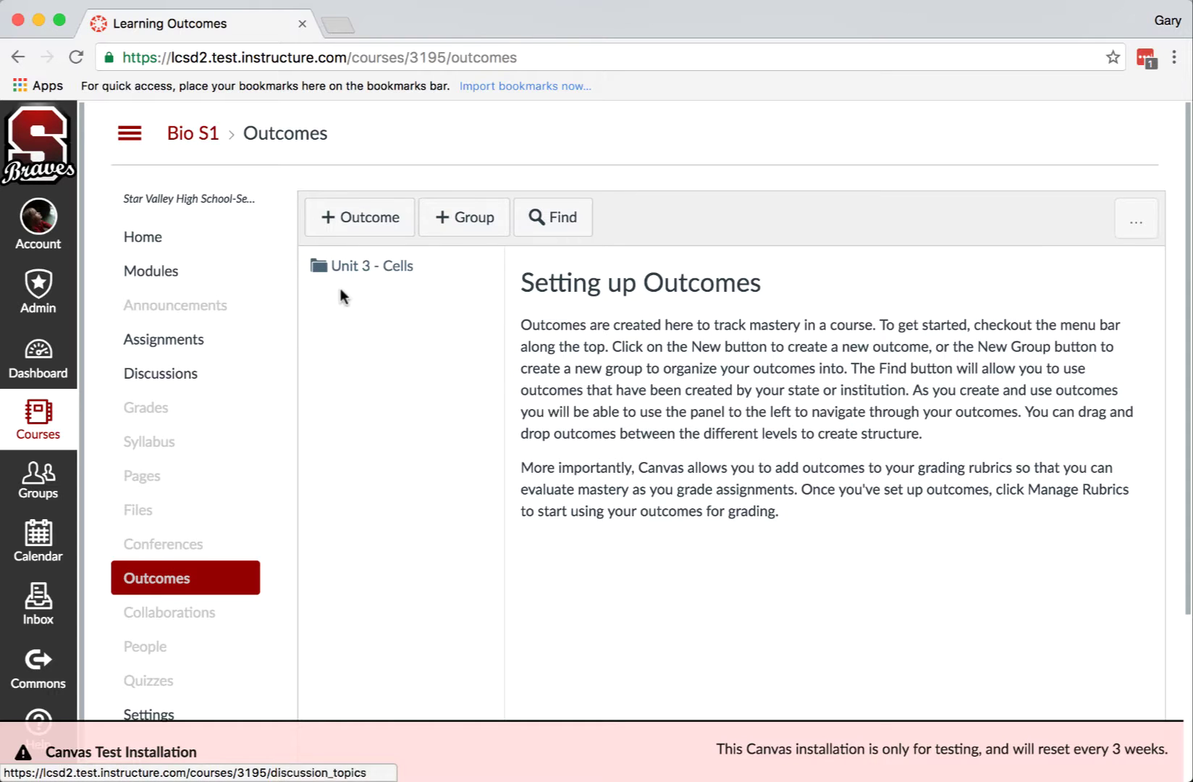
left_click(548, 217)
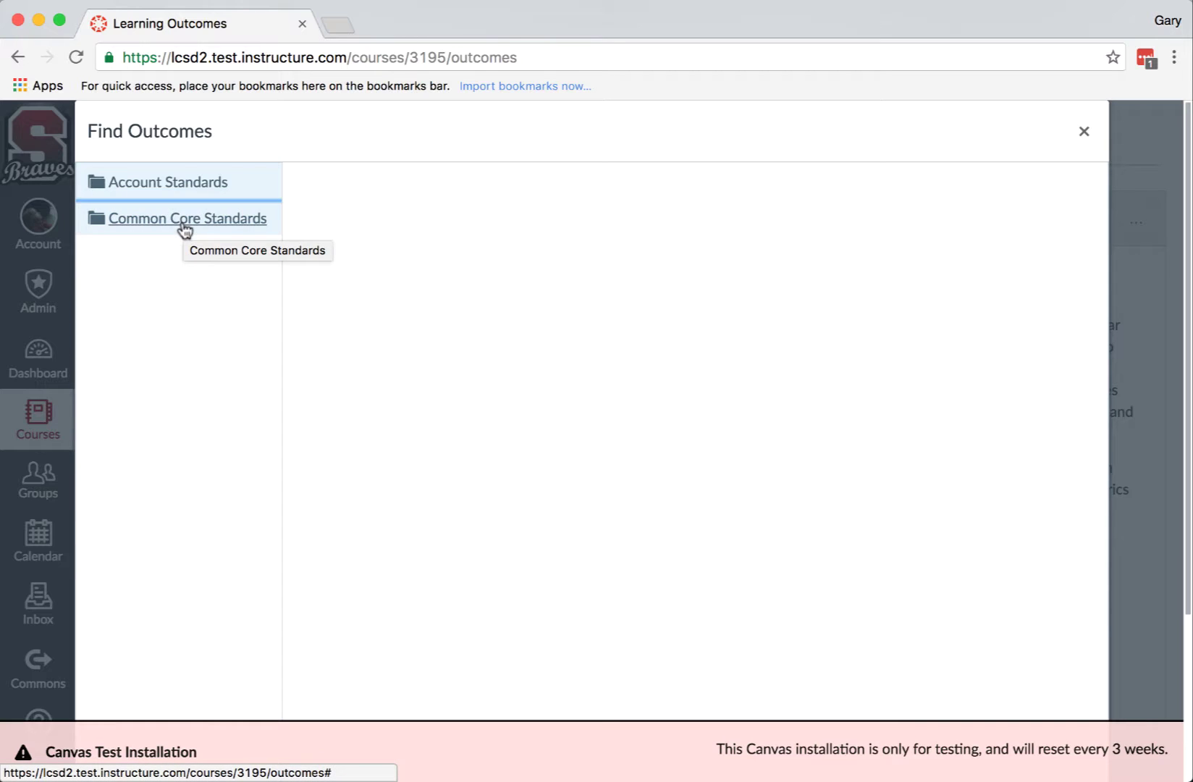
left_click(189, 187)
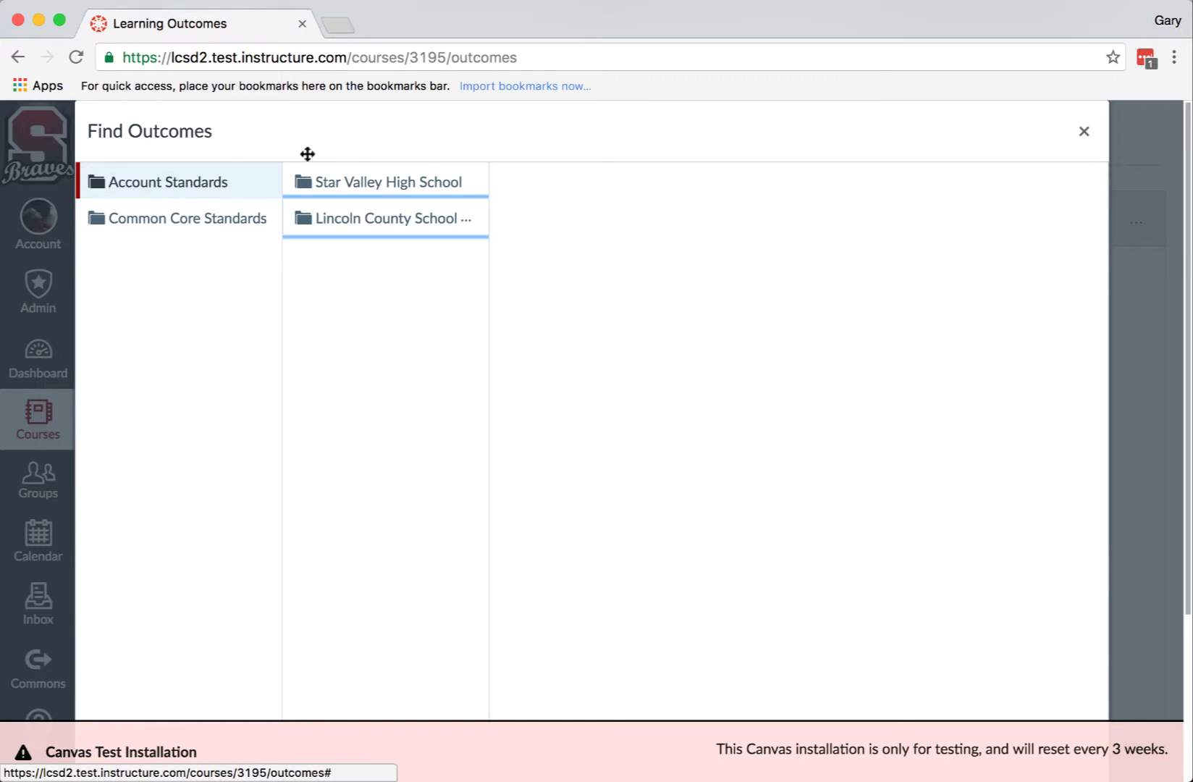
left_click(374, 178)
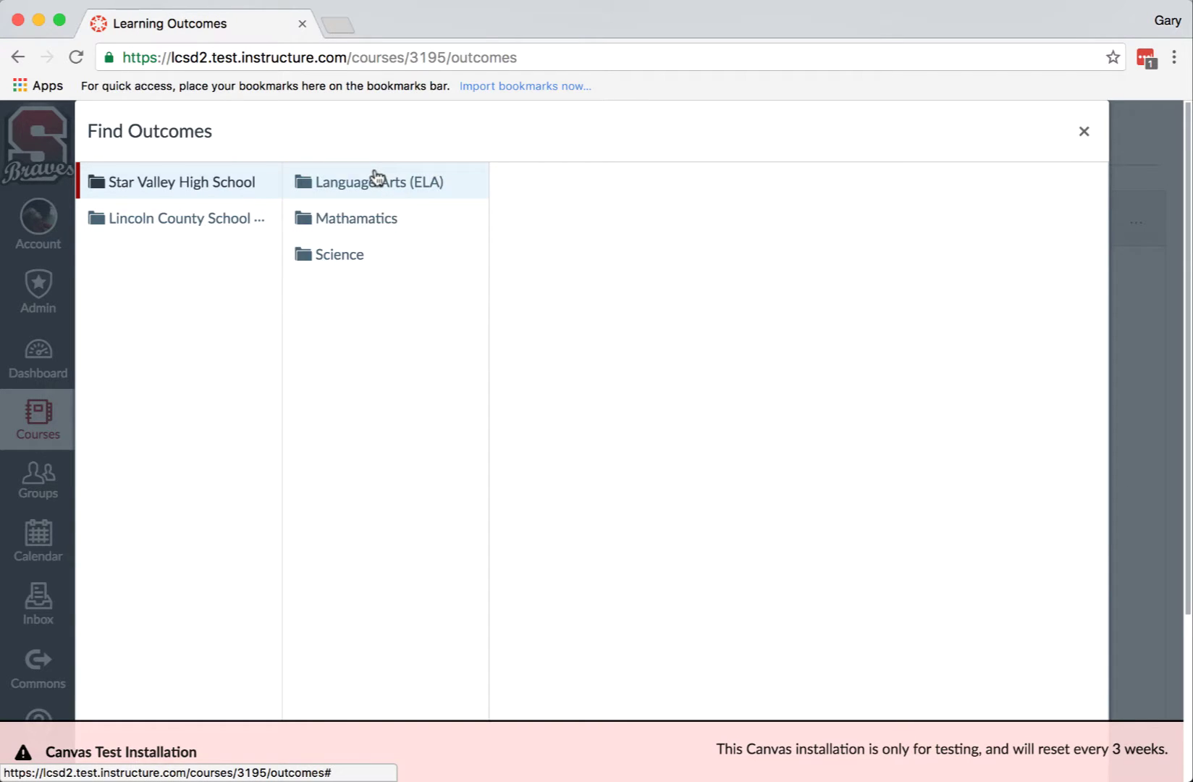
left_click(346, 254)
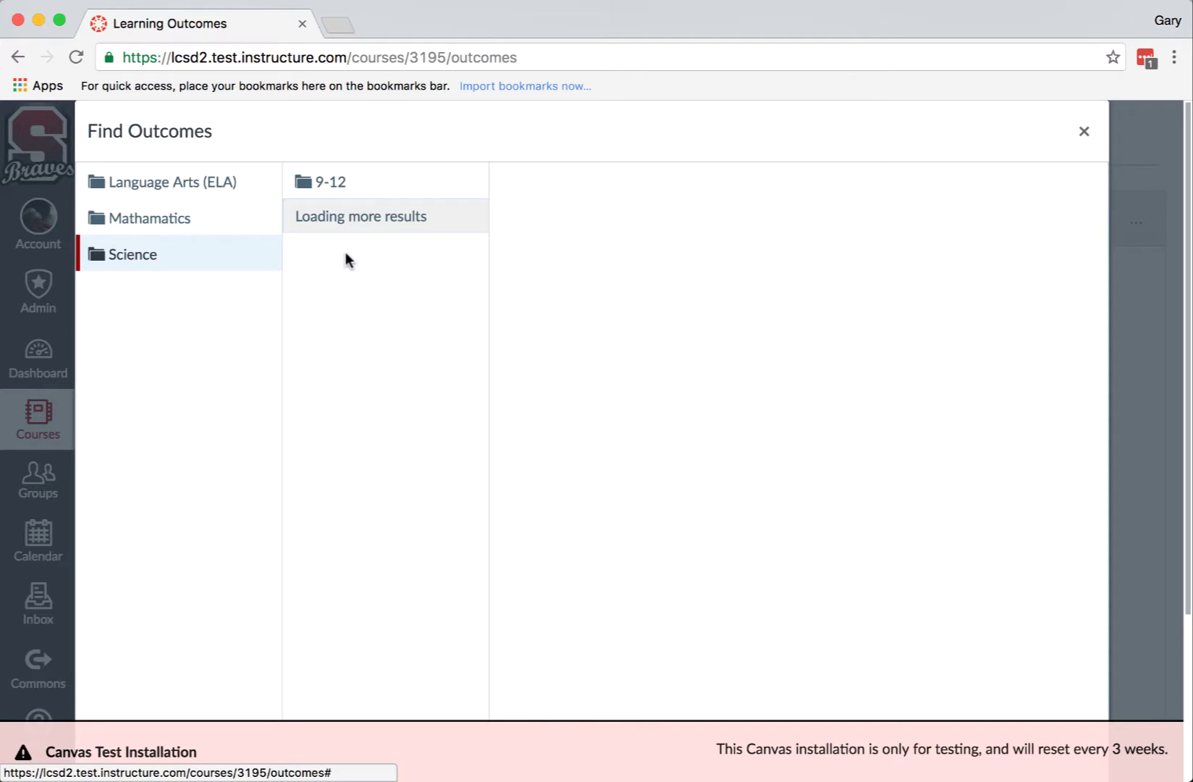
left_click(330, 183)
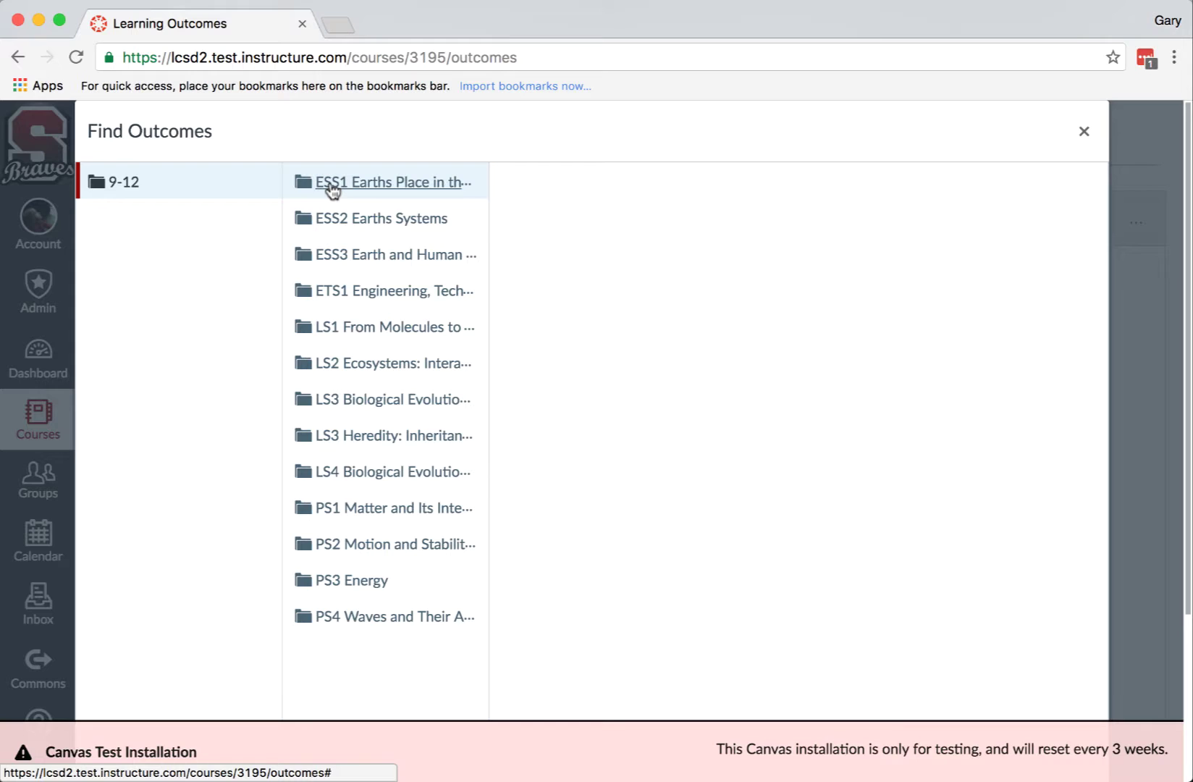
left_click(360, 330)
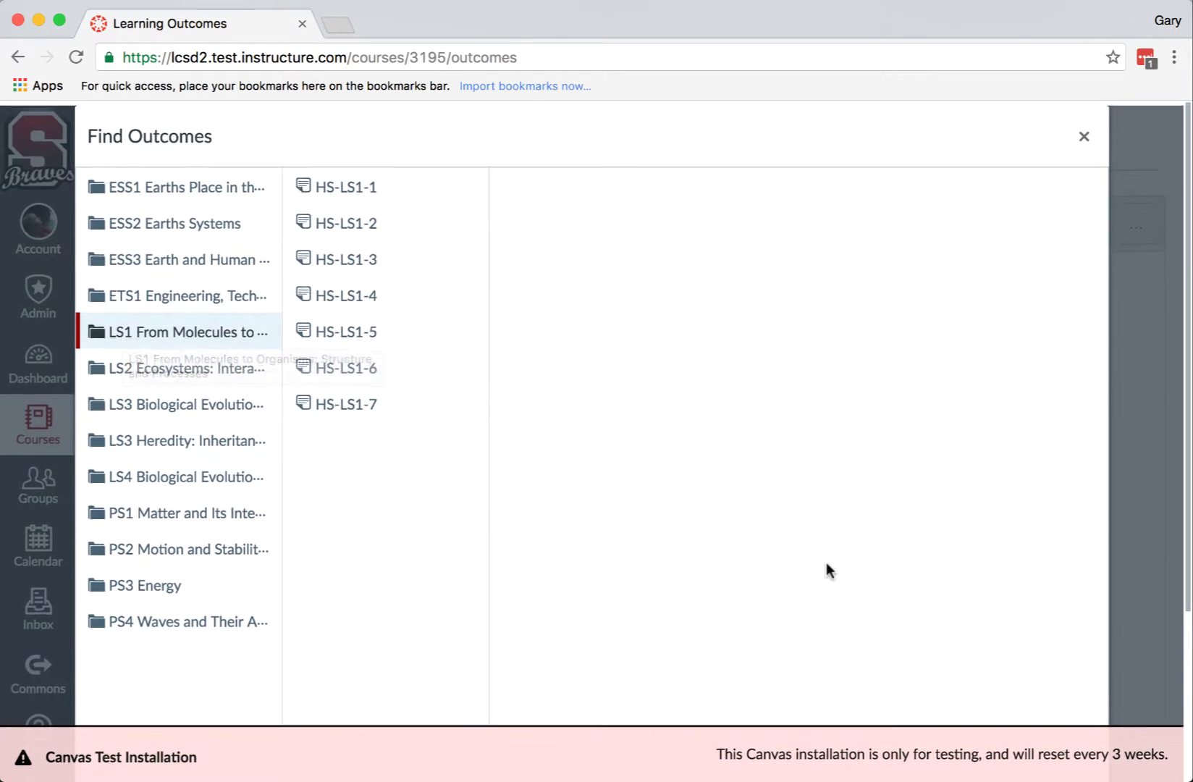
Import the whole LS1 From Molecules to Organisms outcome group into the course outcomes.
scroll(826, 564, "down", 3)
left_click(1045, 637)
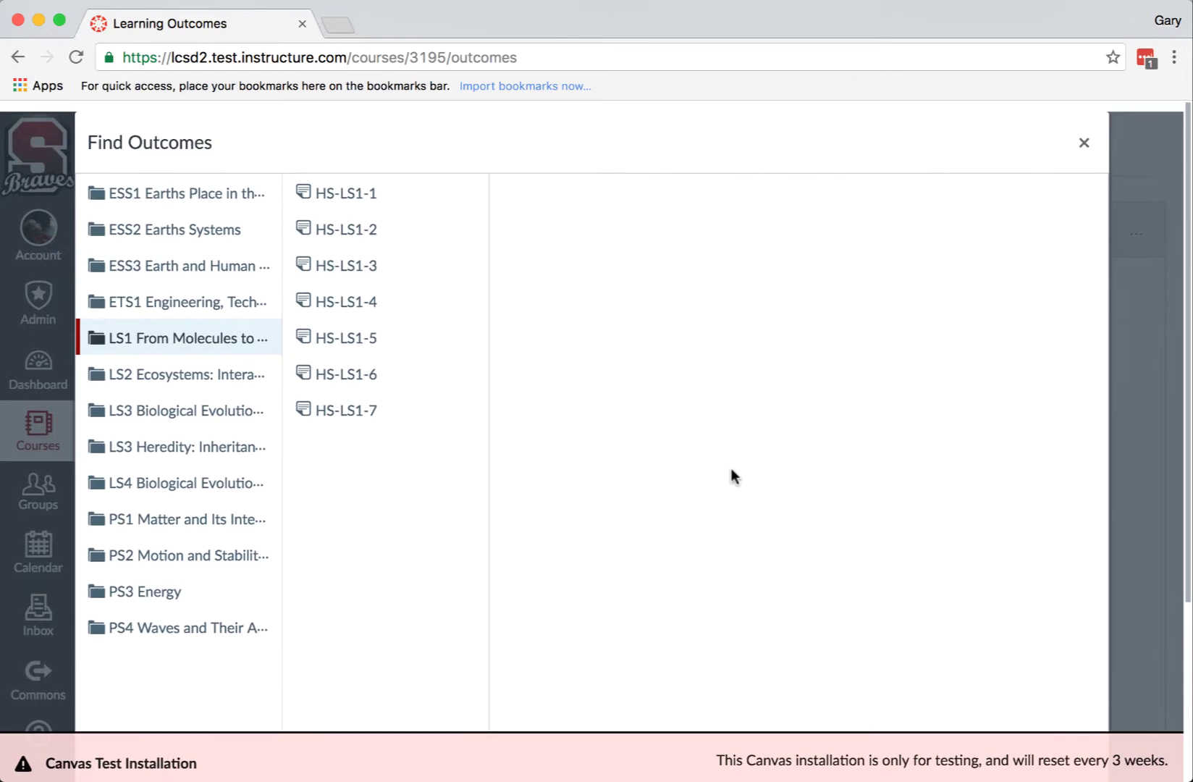
scroll(730, 468, "down", 3)
scroll(799, 515, "up", 1)
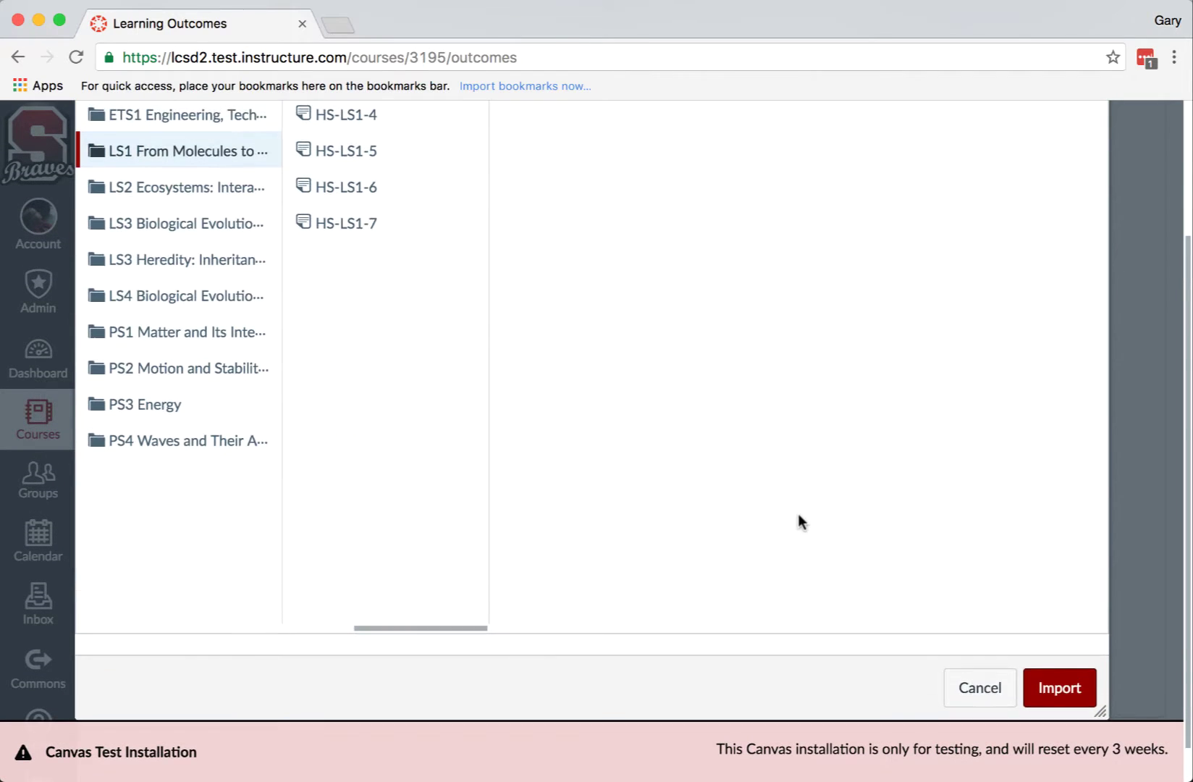
scroll(798, 515, "down", 1)
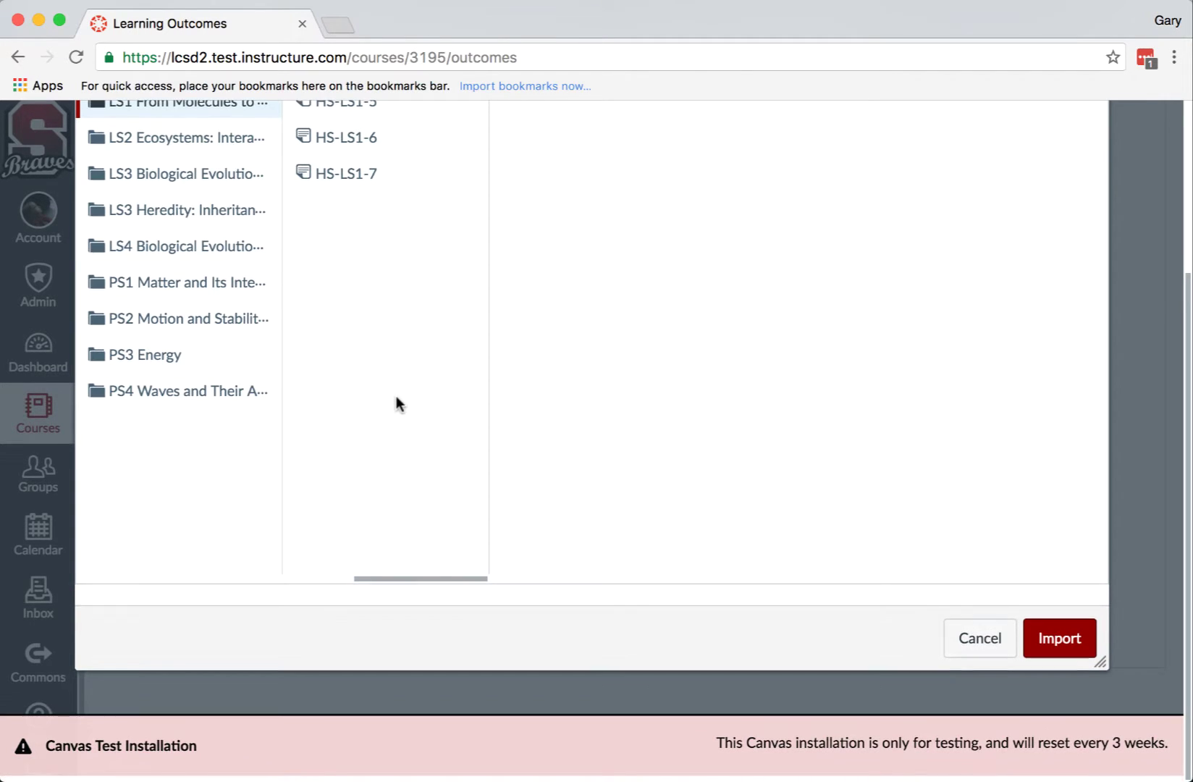
scroll(396, 396, "up", 2)
scroll(487, 337, "down", 2)
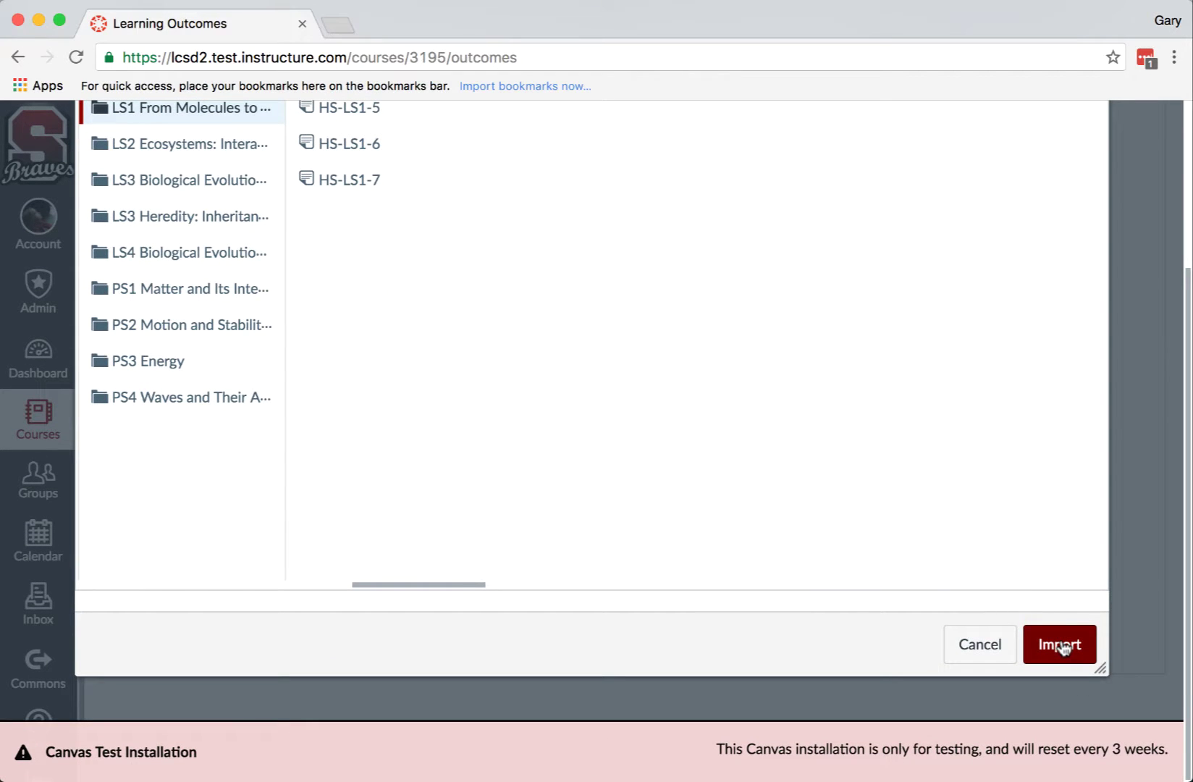
left_click(1062, 647)
left_click(896, 300)
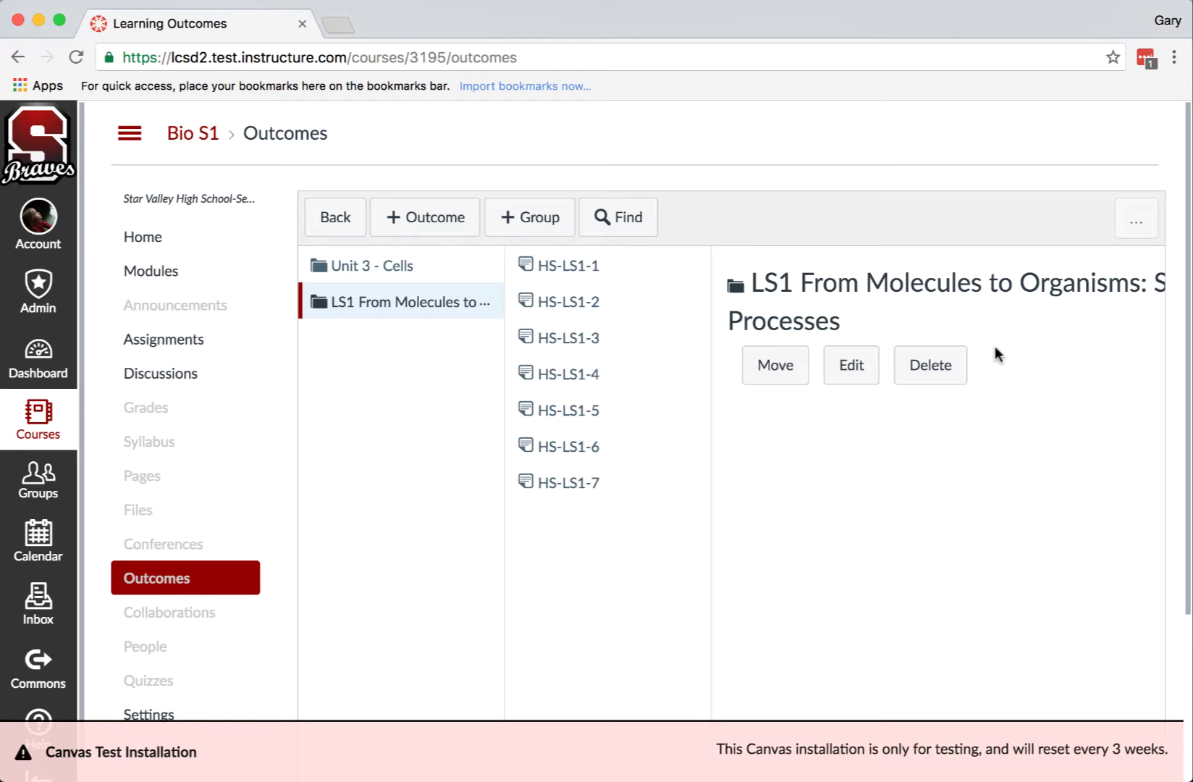
Create a course question bank named "HS-LS1-1 Construct an explanation based on evidence", copying the name from the HS-LS1-1 outcome's title and description.
left_click(567, 268)
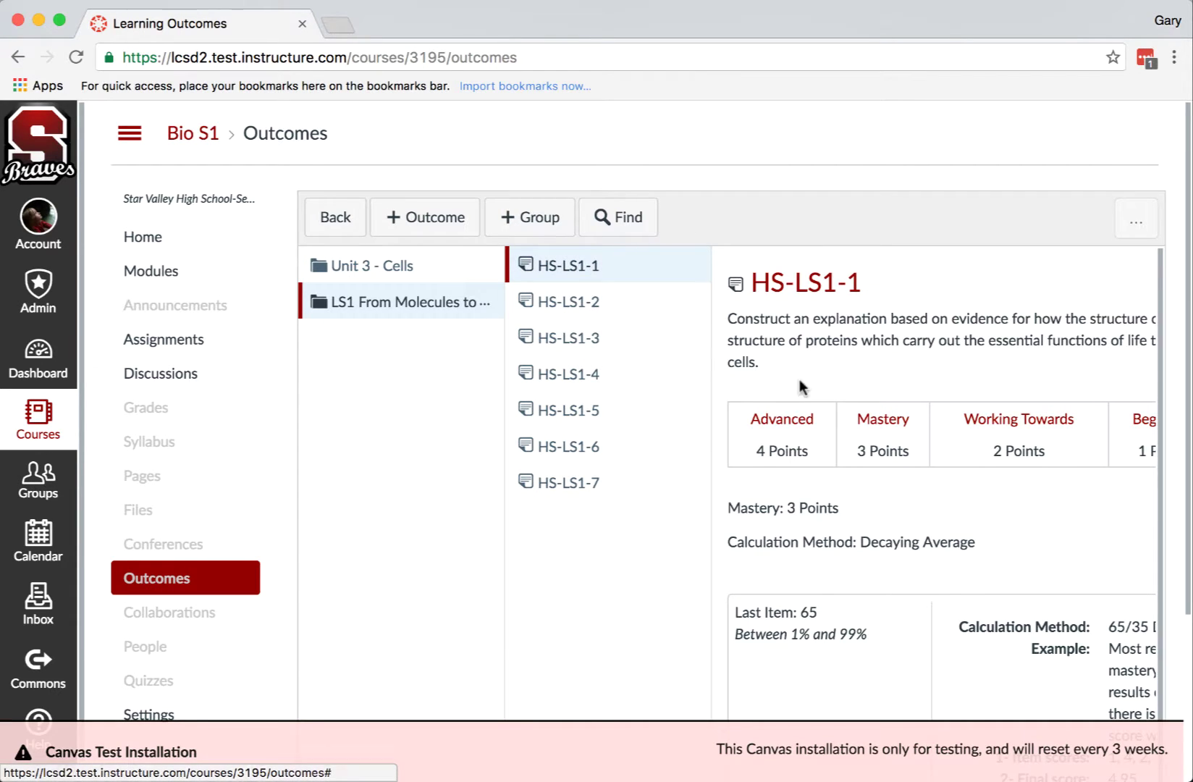
left_click_drag(748, 282, 1011, 318)
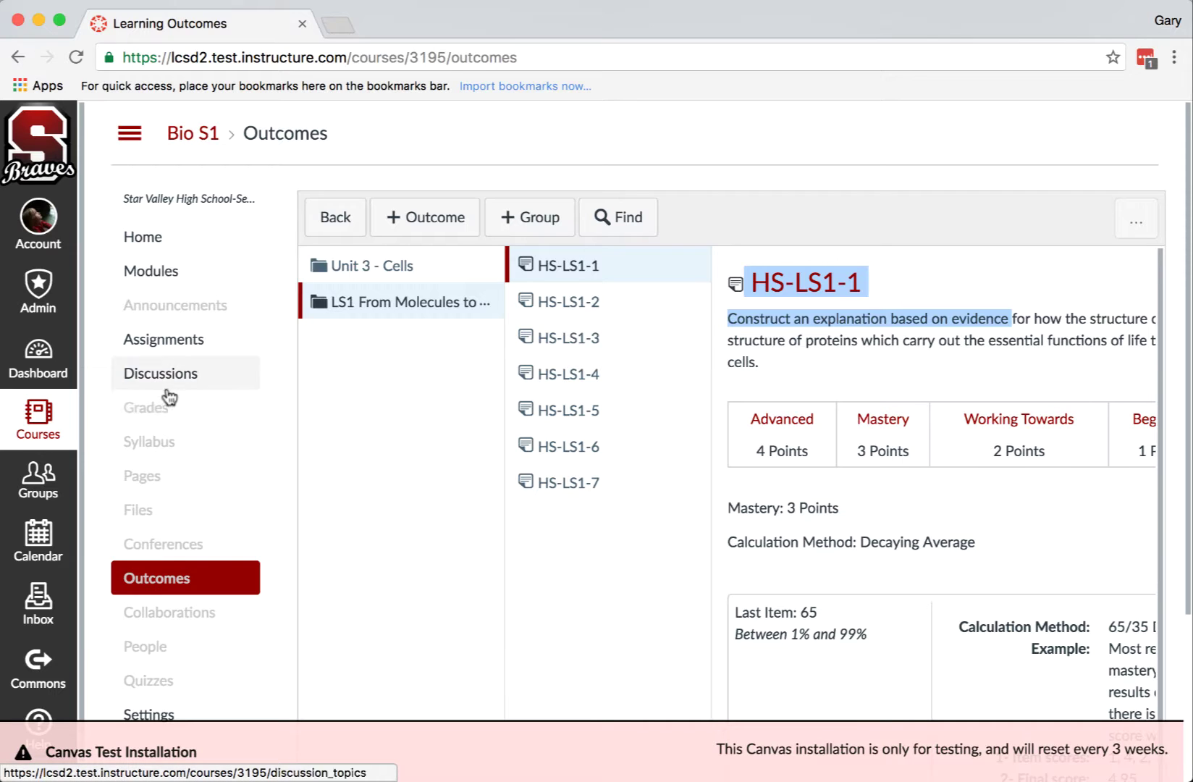
left_click(161, 681)
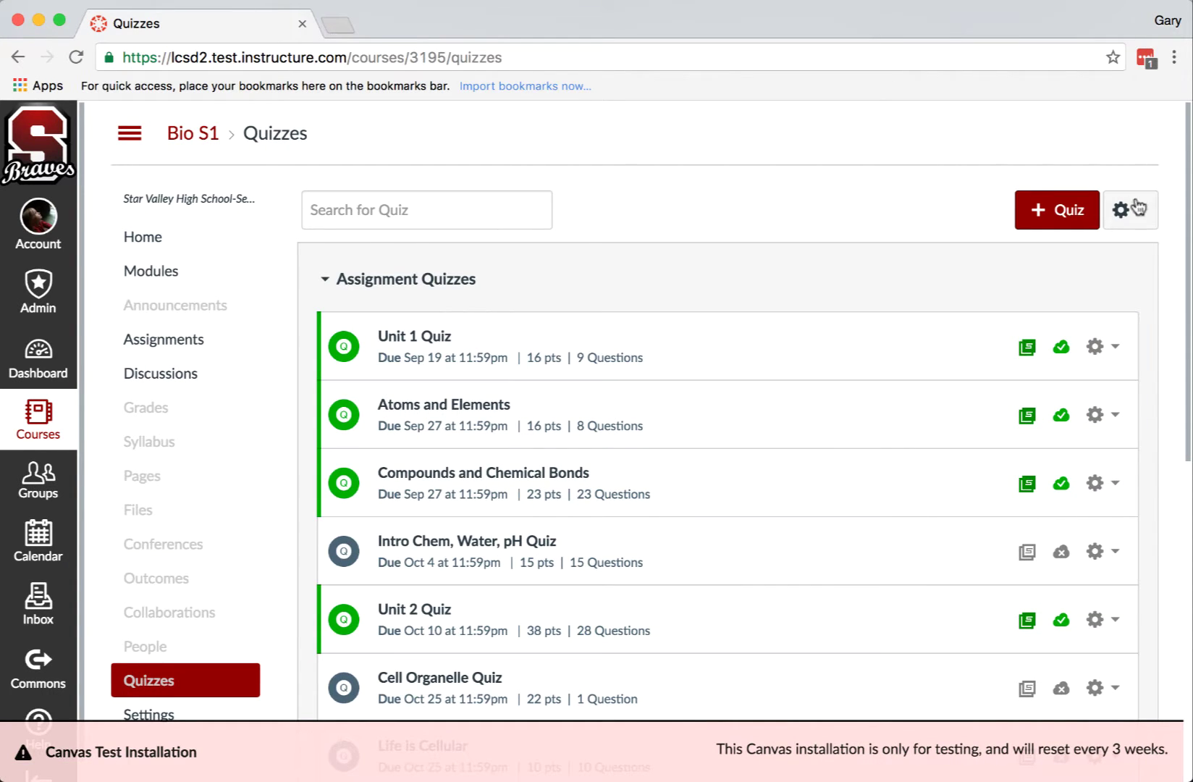
left_click(1139, 216)
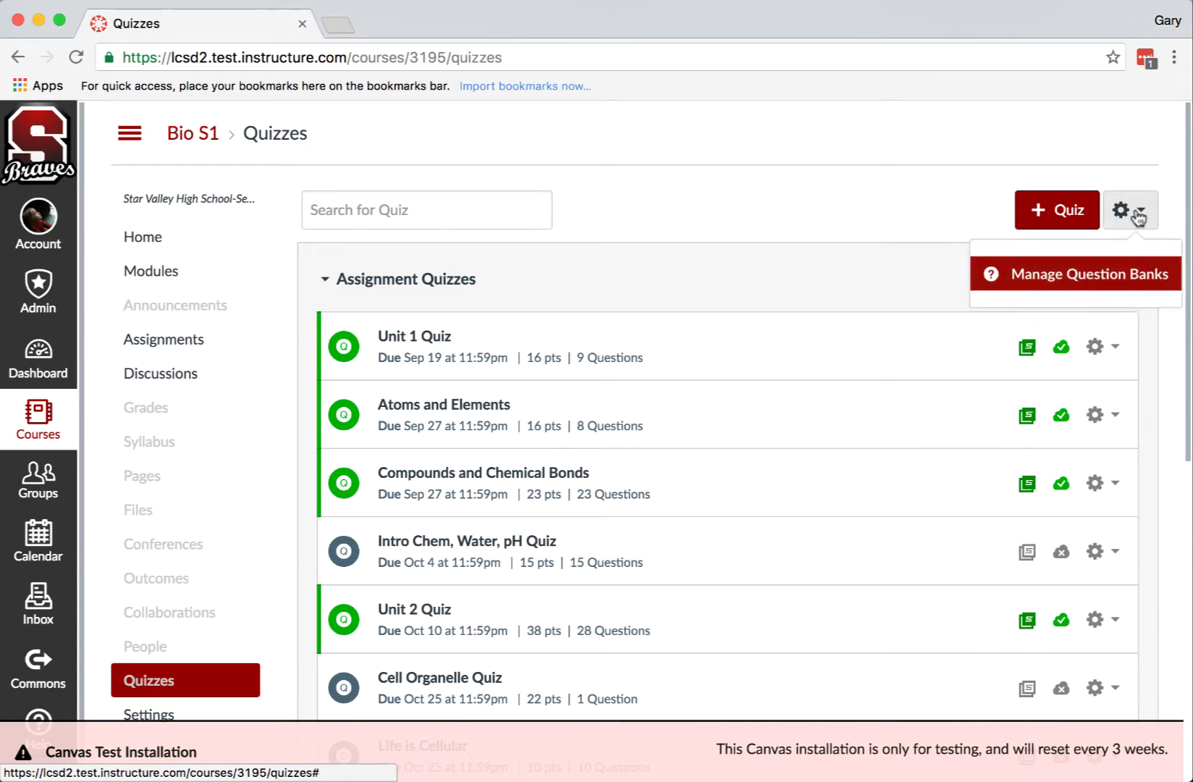
left_click(1128, 276)
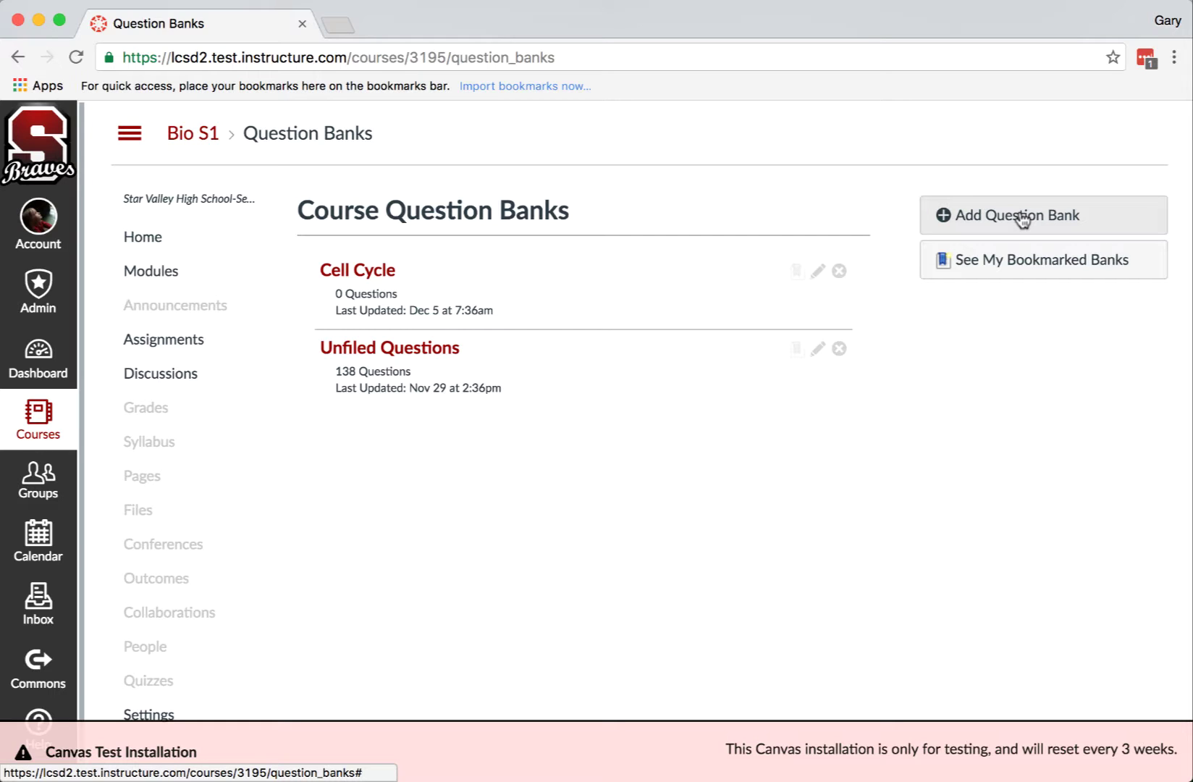
left_click(1022, 217)
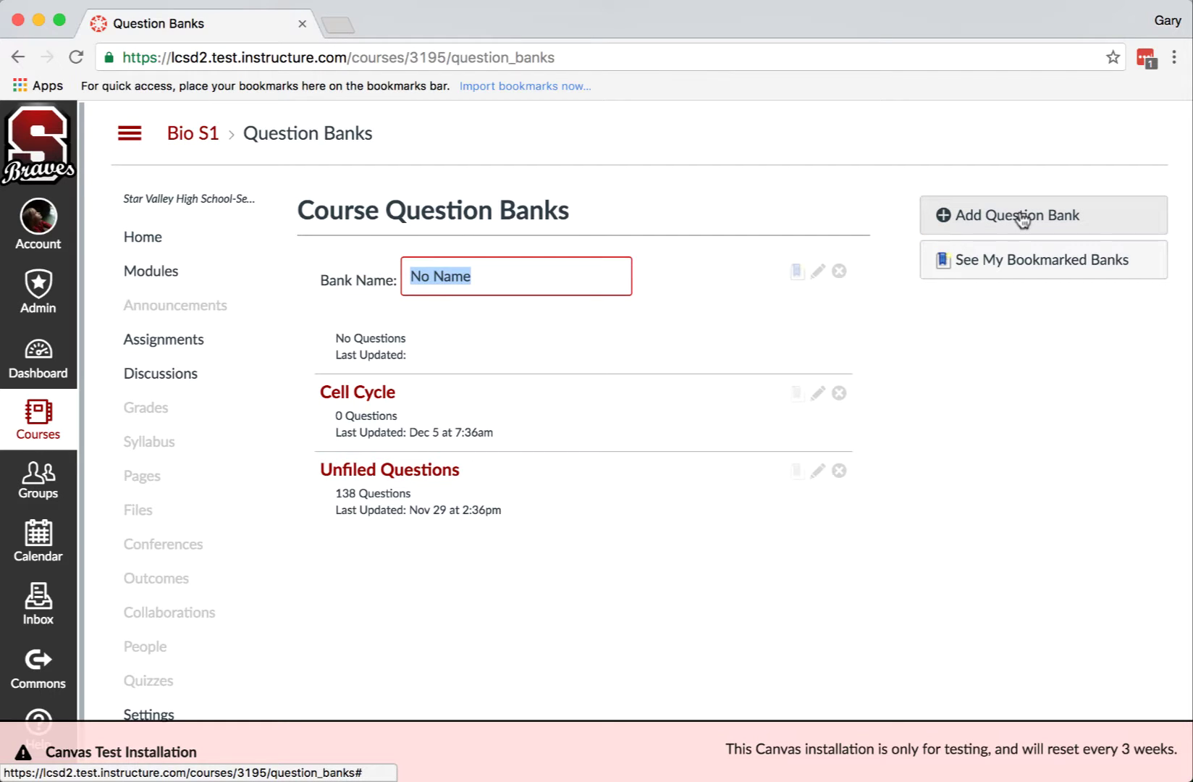
key("super+v")
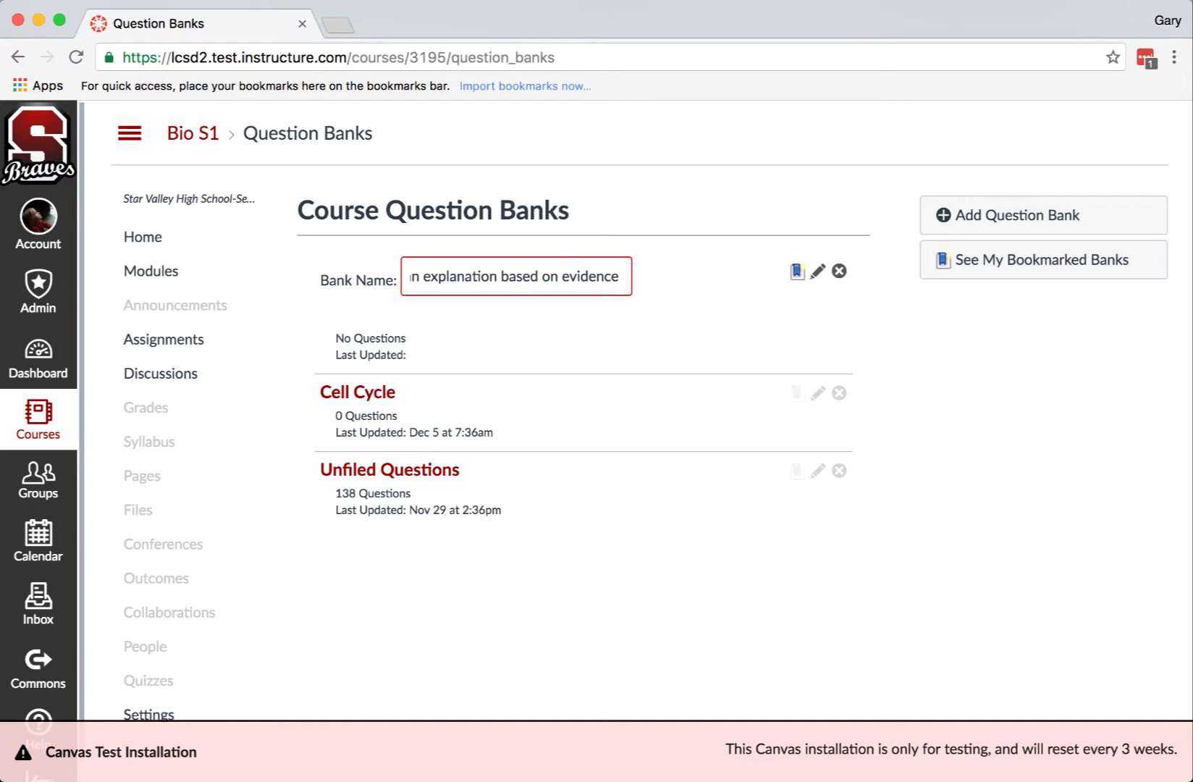
key("Return")
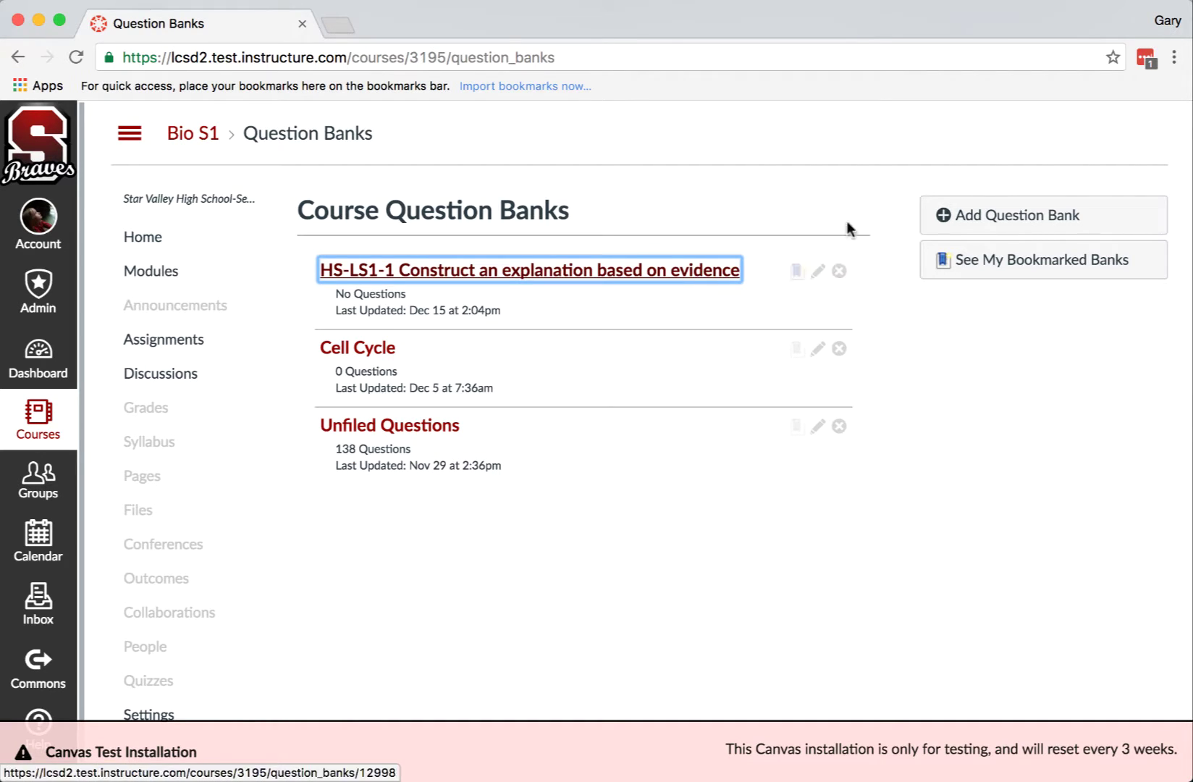
Add a second course question bank named "HS-LS1-1".
left_click(985, 231)
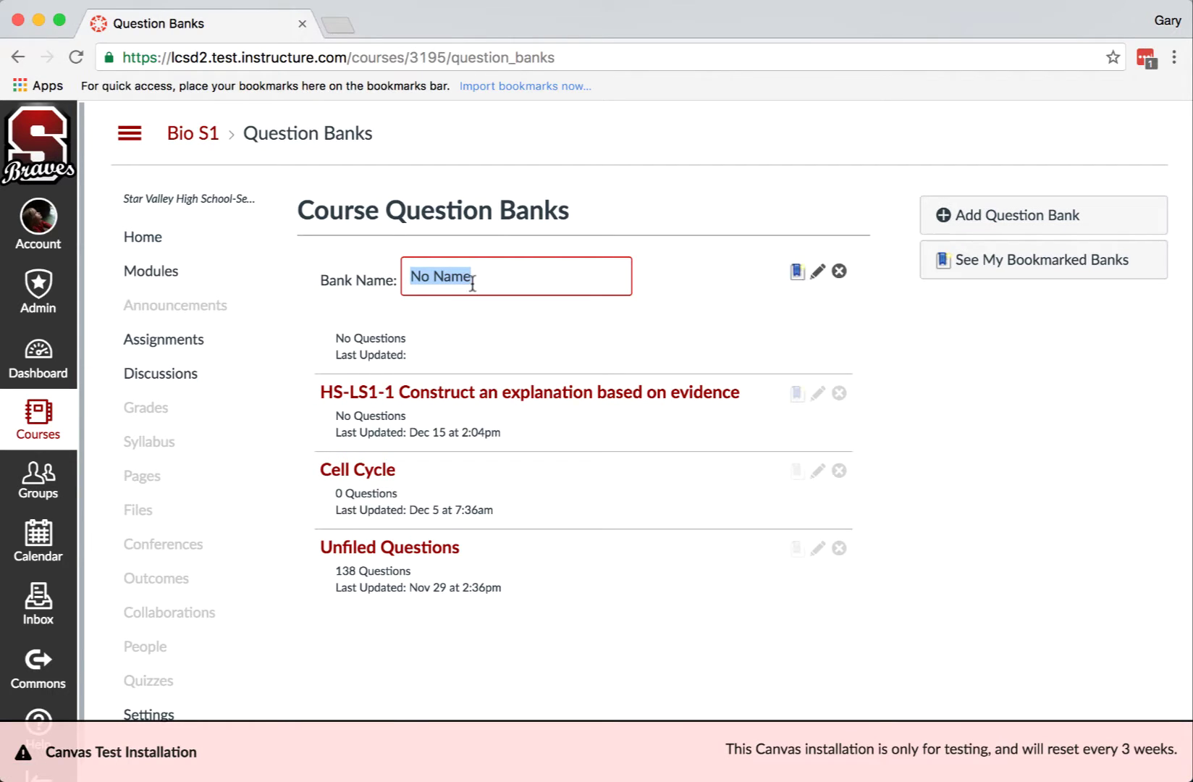
type("H")
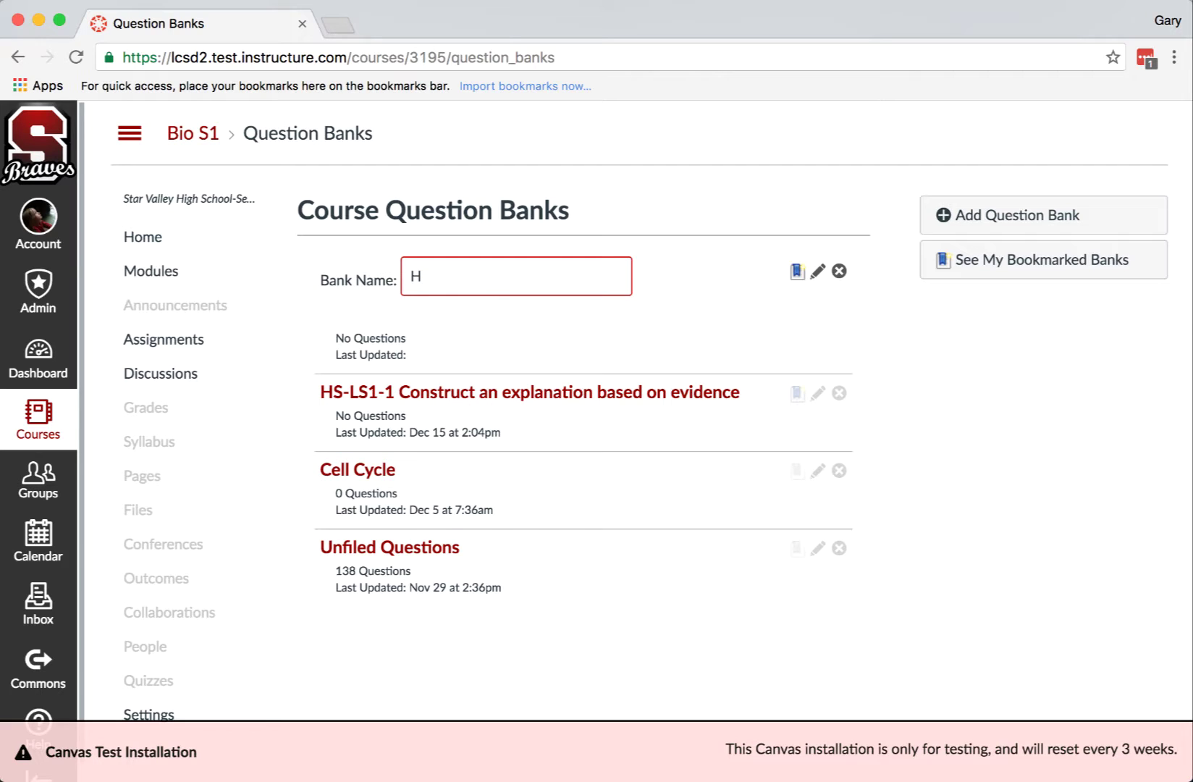
type("S-LS!-1")
key("BackSpace")
key("BackSpace")
key("BackSpace")
type("1-1")
key("Return")
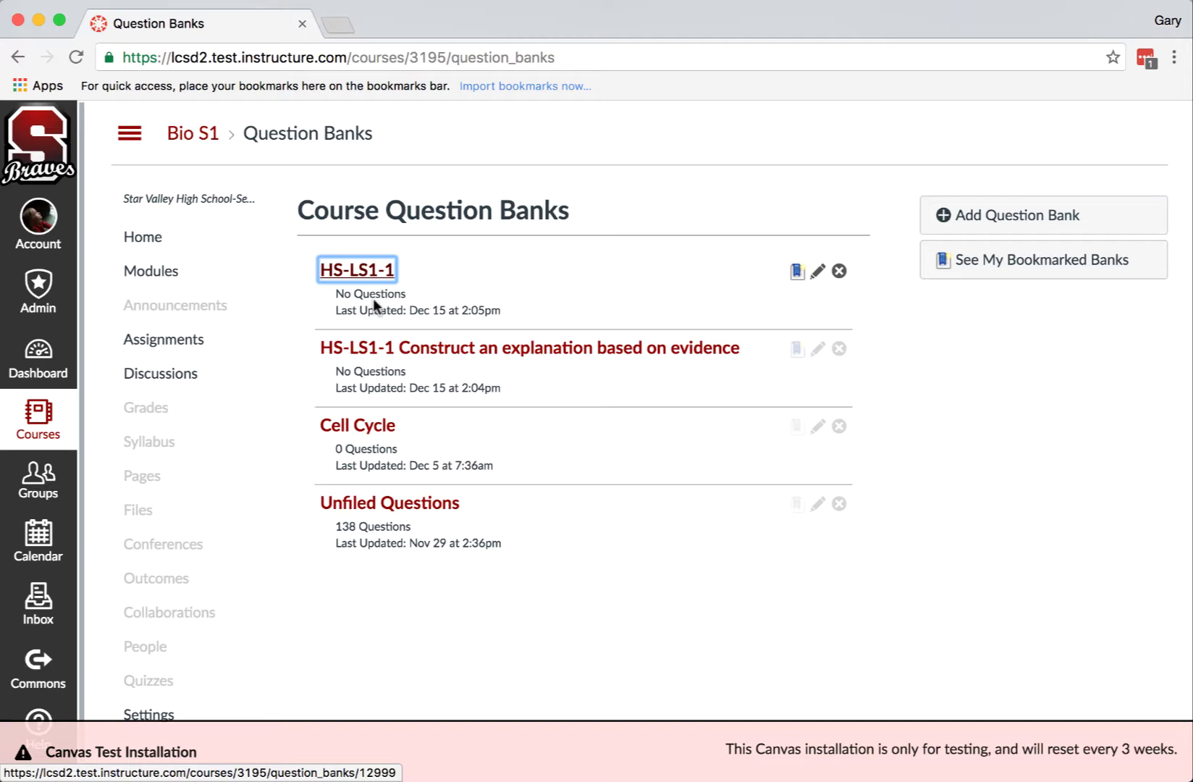
Align the HS-LS1-1 outcome from the LS1 group with the "HS-LS1-1 Construct an explanation based on evidence" question bank.
left_click(448, 355)
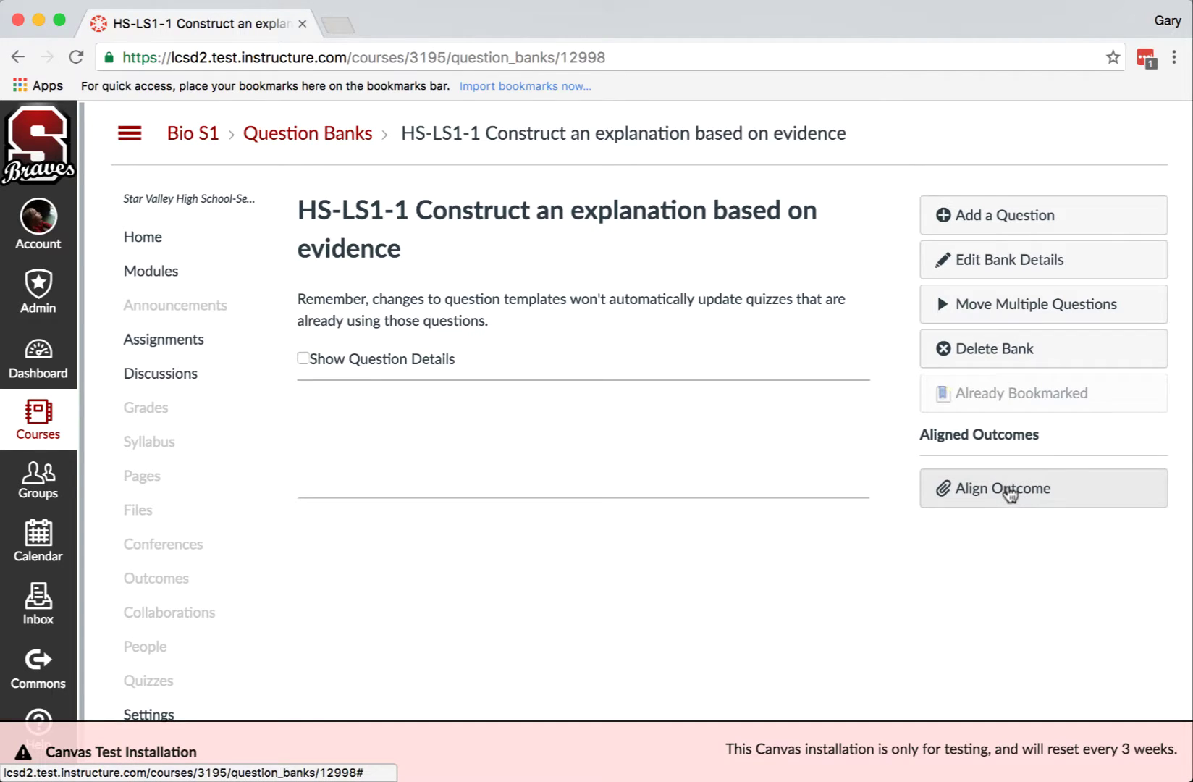
left_click(1014, 493)
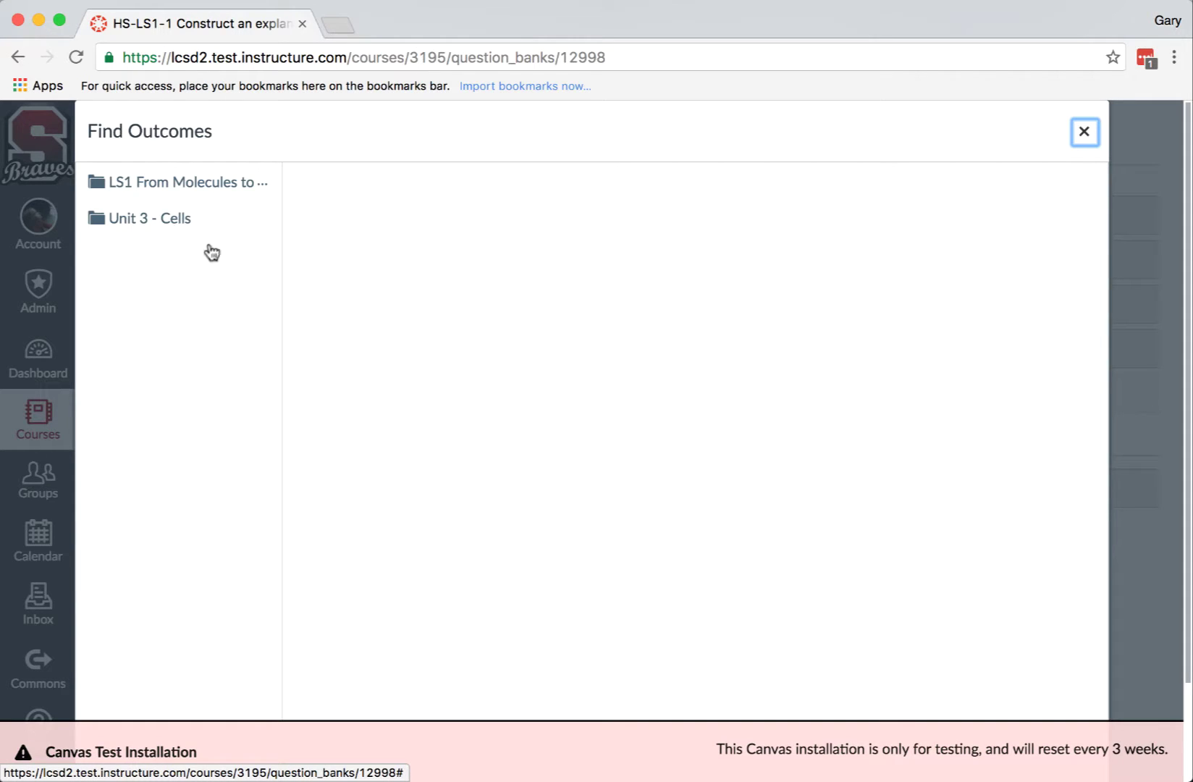
left_click(201, 185)
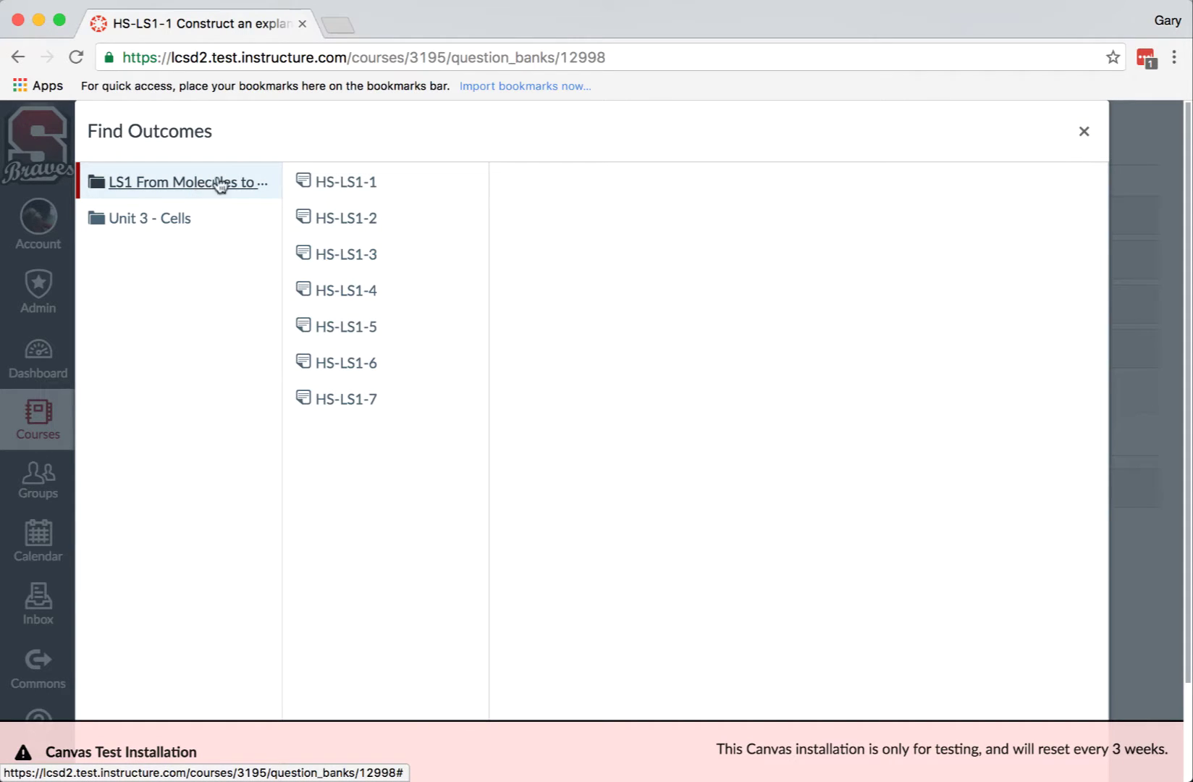
left_click(334, 183)
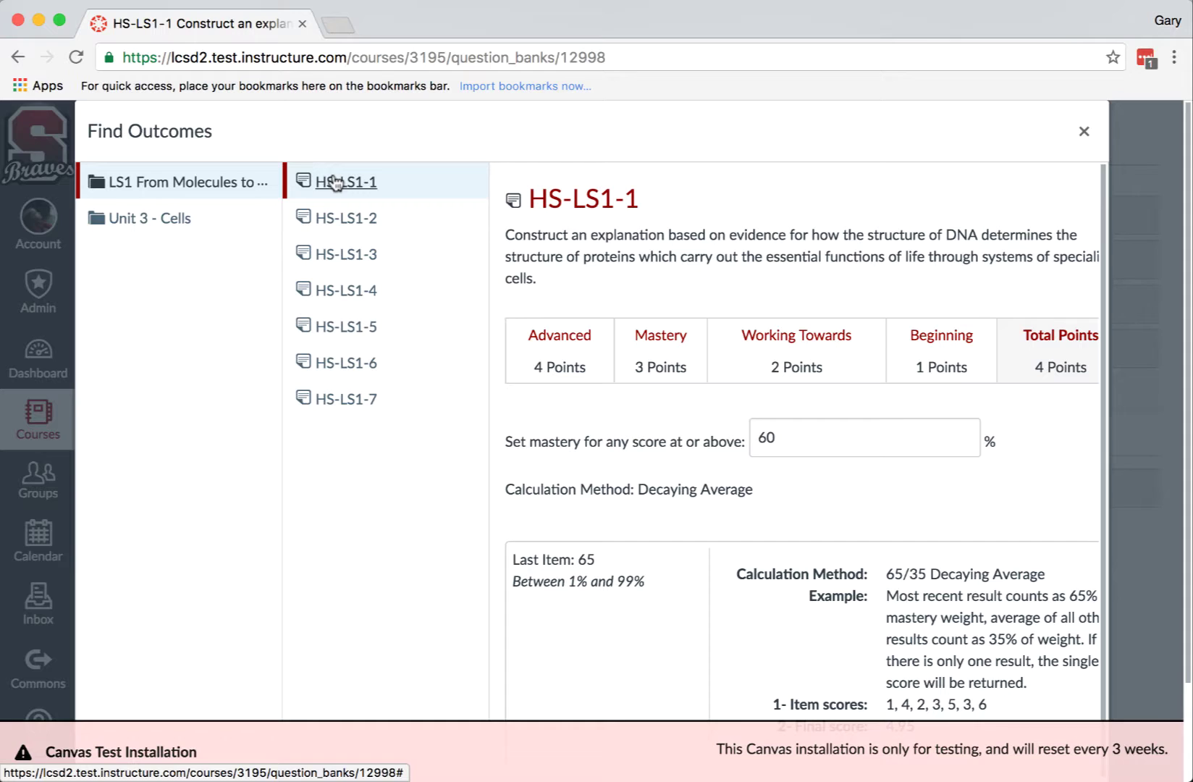
scroll(943, 358, "down", 3)
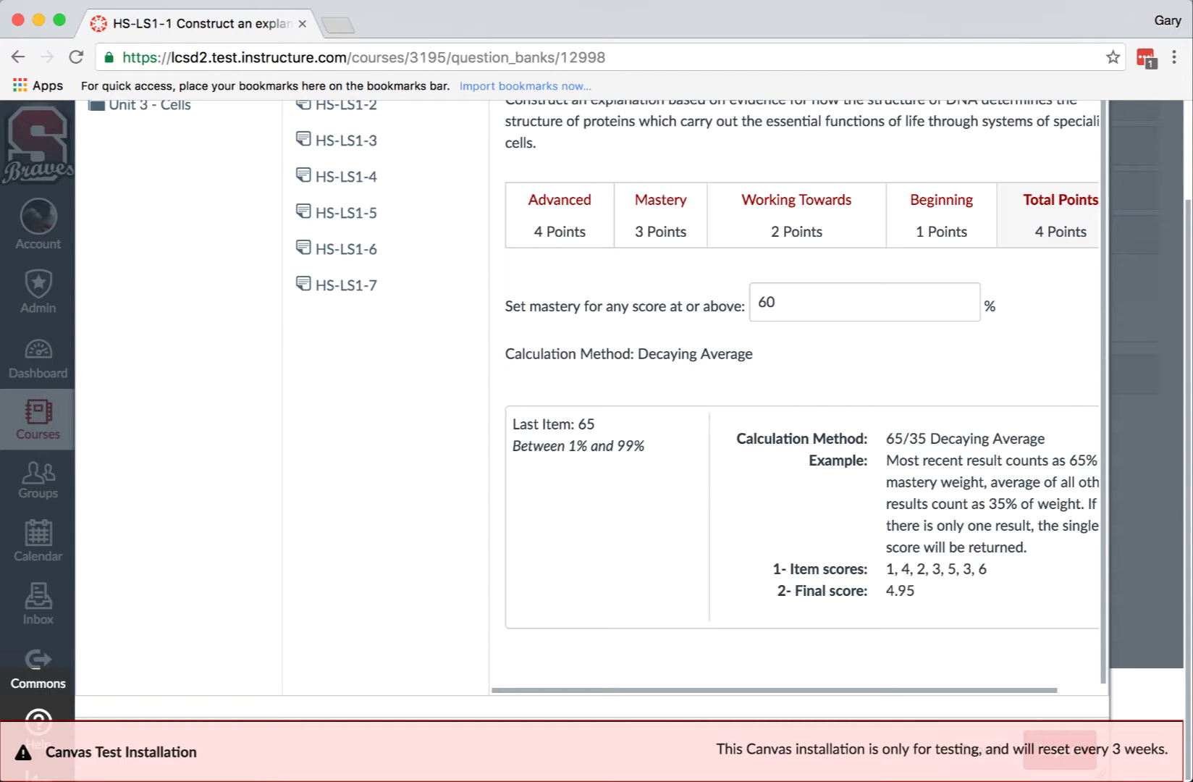
left_click_drag(1187, 779, 1192, 781)
scroll(1046, 586, "down", 1)
scroll(1046, 586, "down", 1)
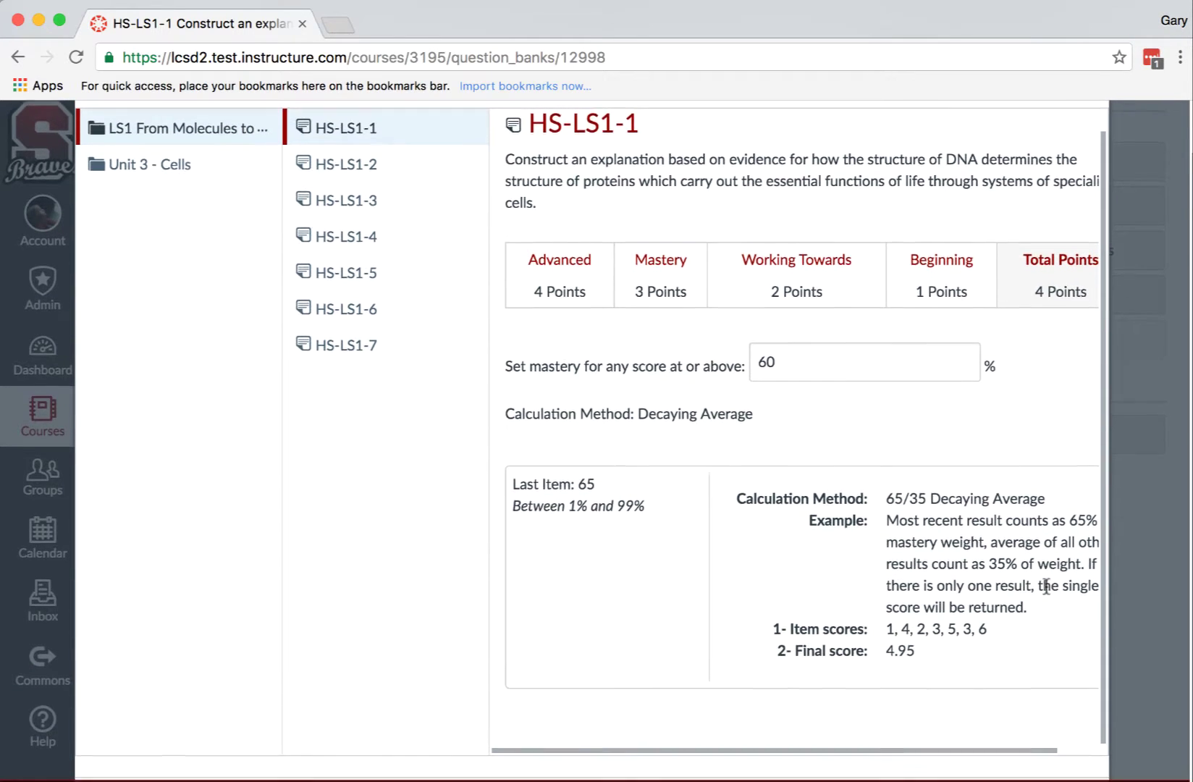
scroll(1046, 585, "up", 2)
scroll(1047, 586, "down", 2)
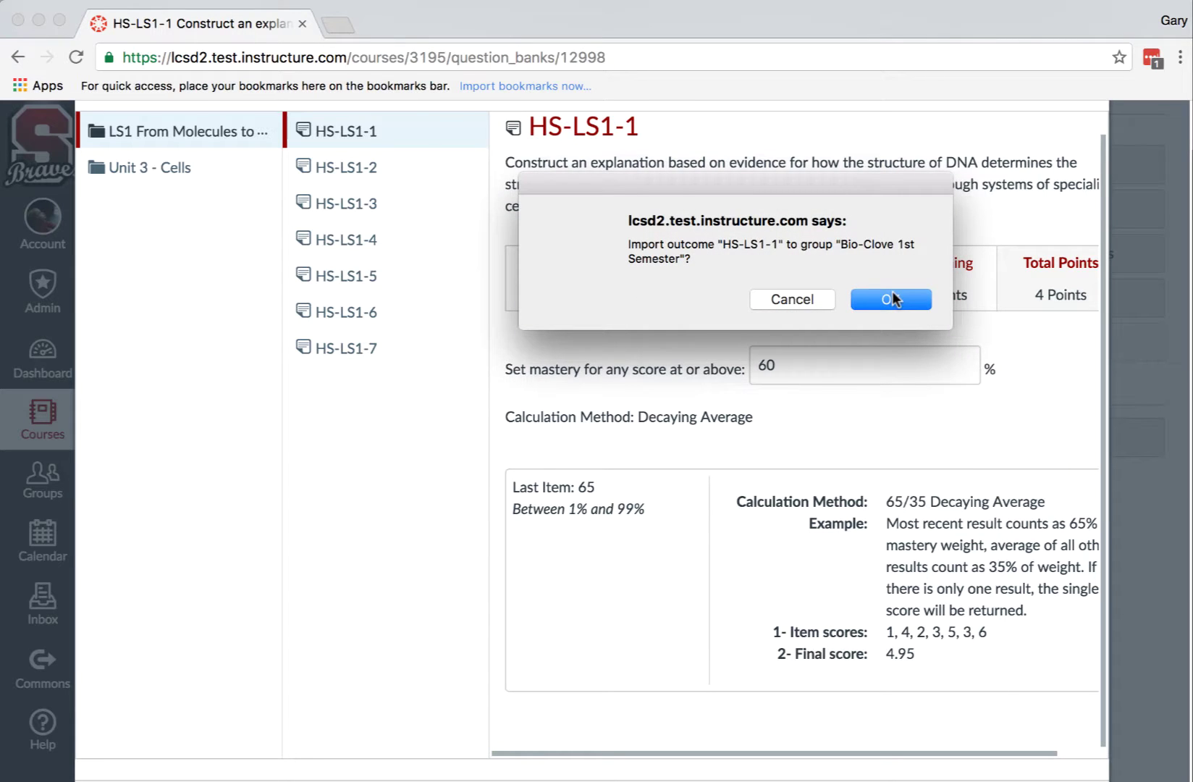
left_click(894, 299)
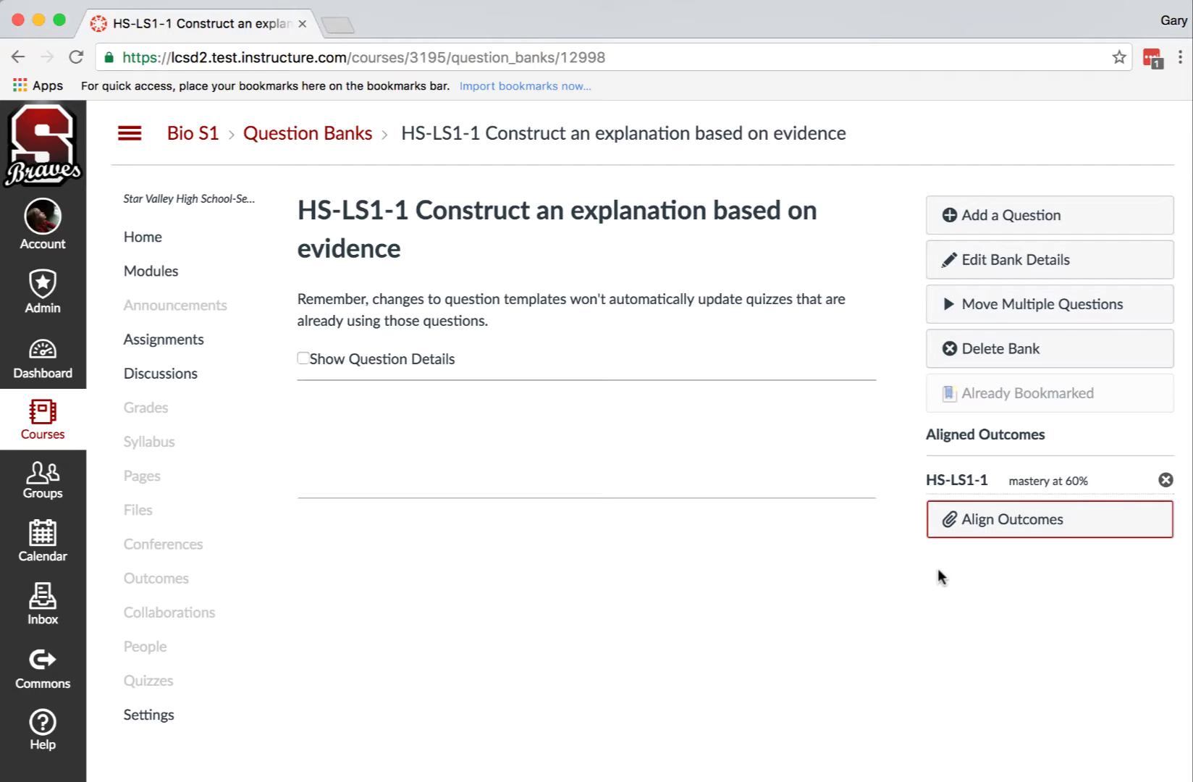
Rename the "HS-LS1-1" course question bank to "HS-LS1-2".
left_click(336, 138)
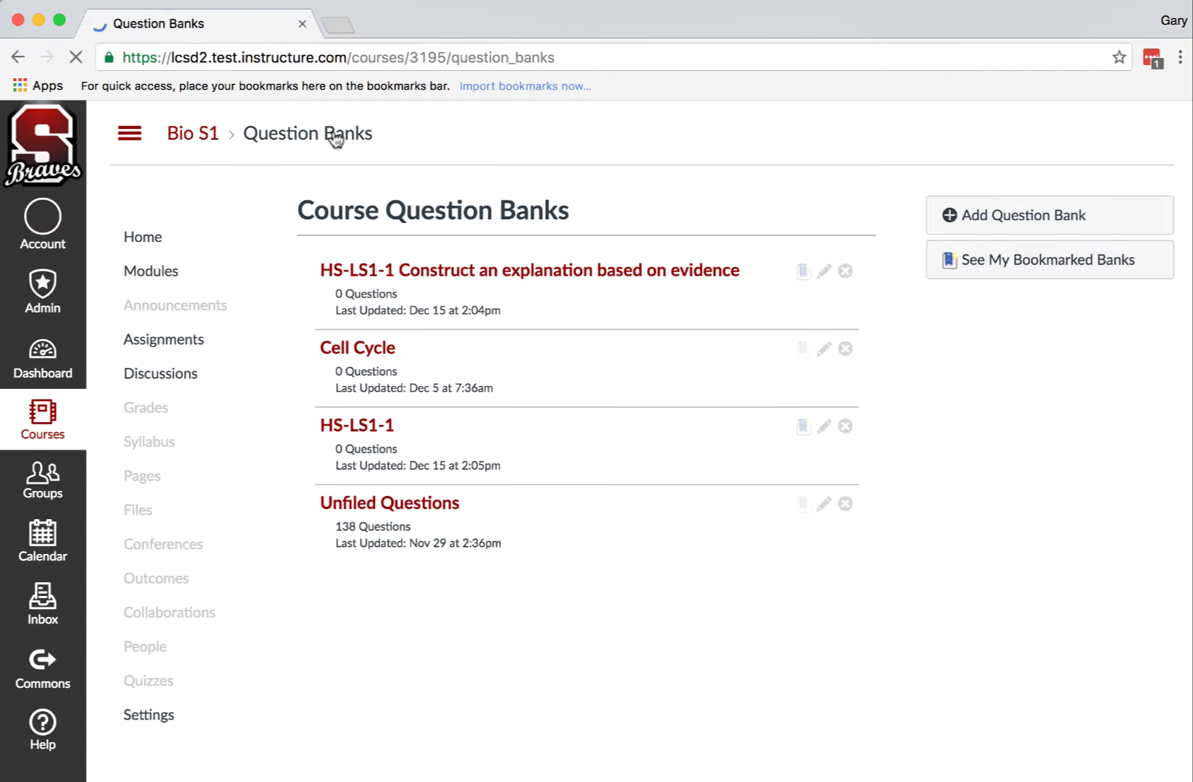
left_click(392, 281)
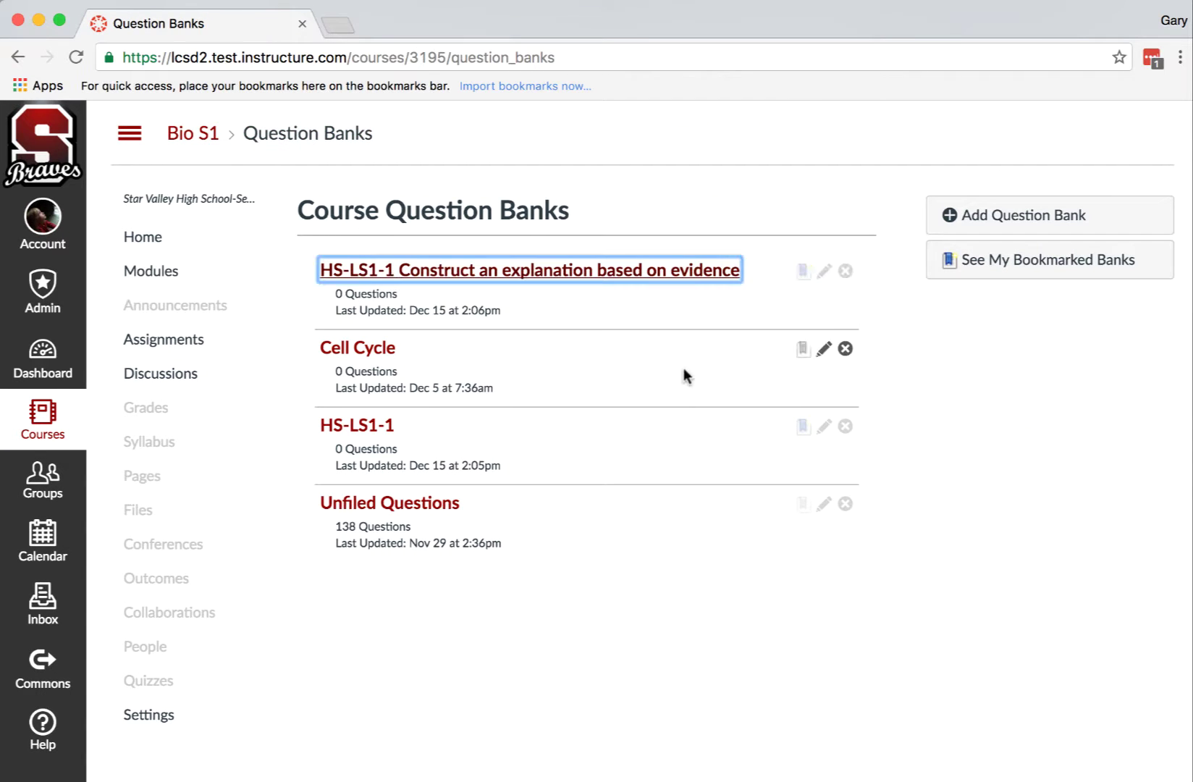
left_click(826, 428)
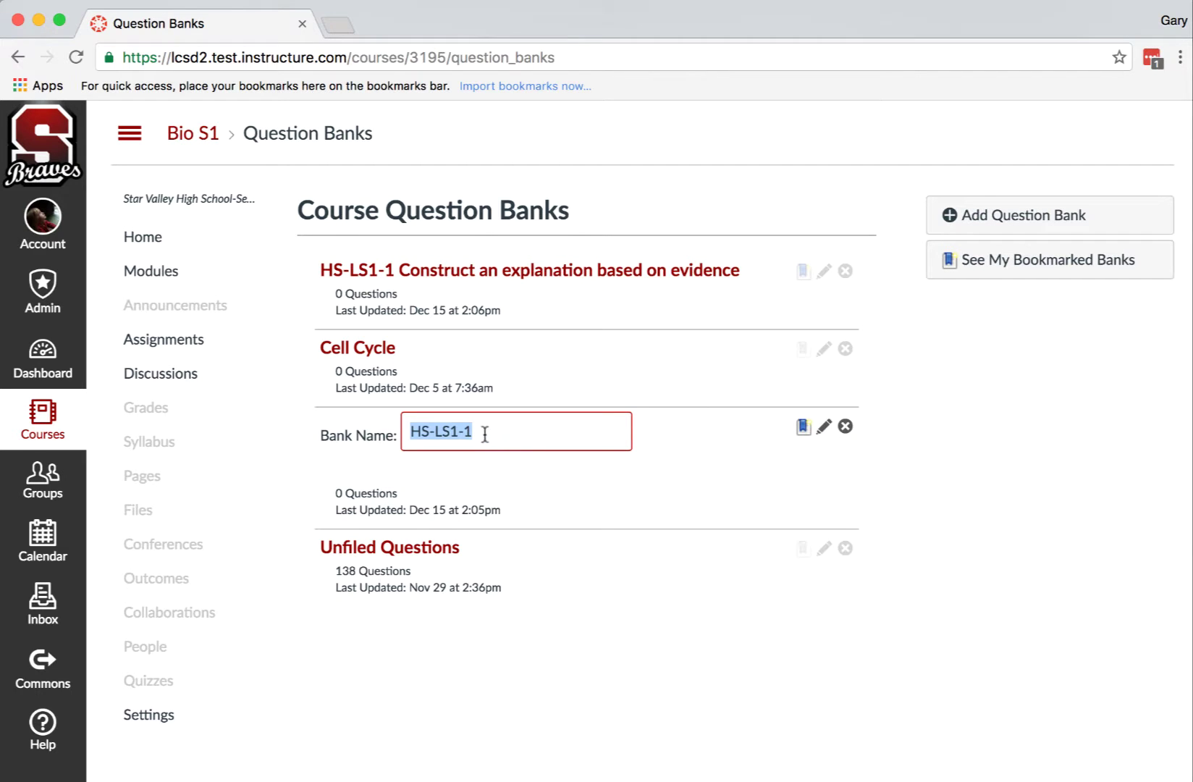
left_click(485, 433)
key("BackSpace")
type("2")
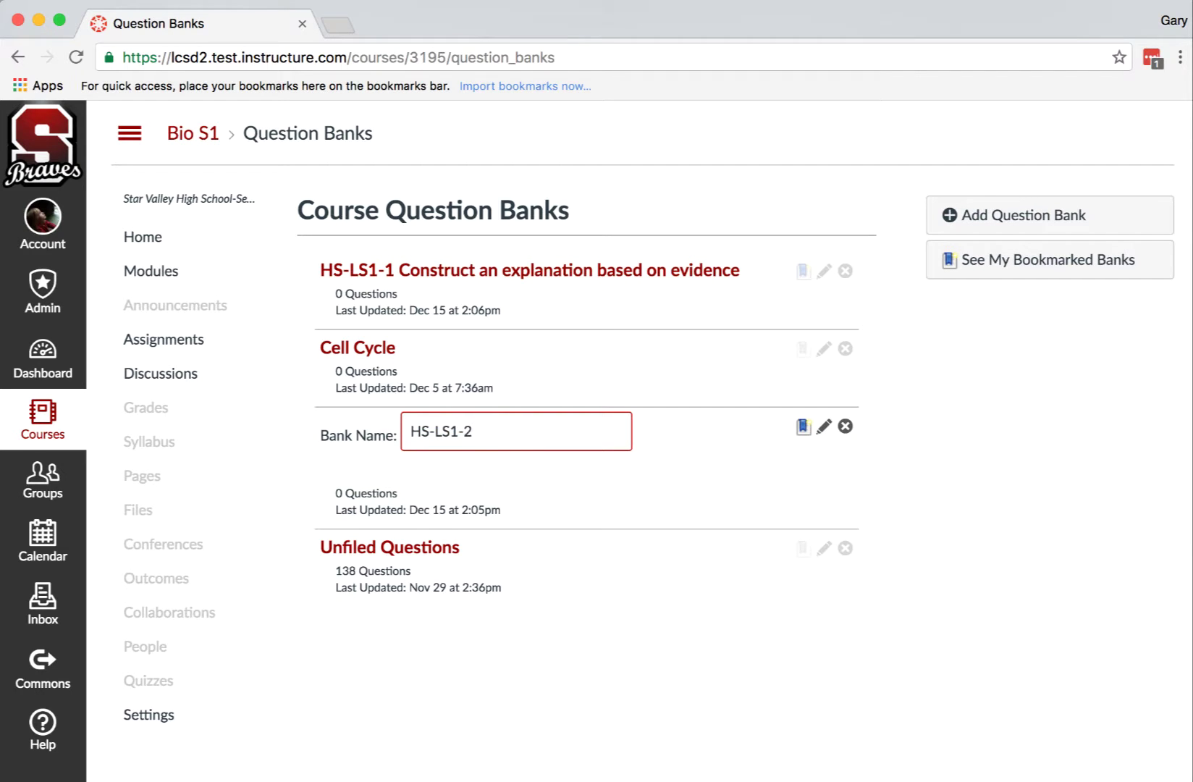
key("Return")
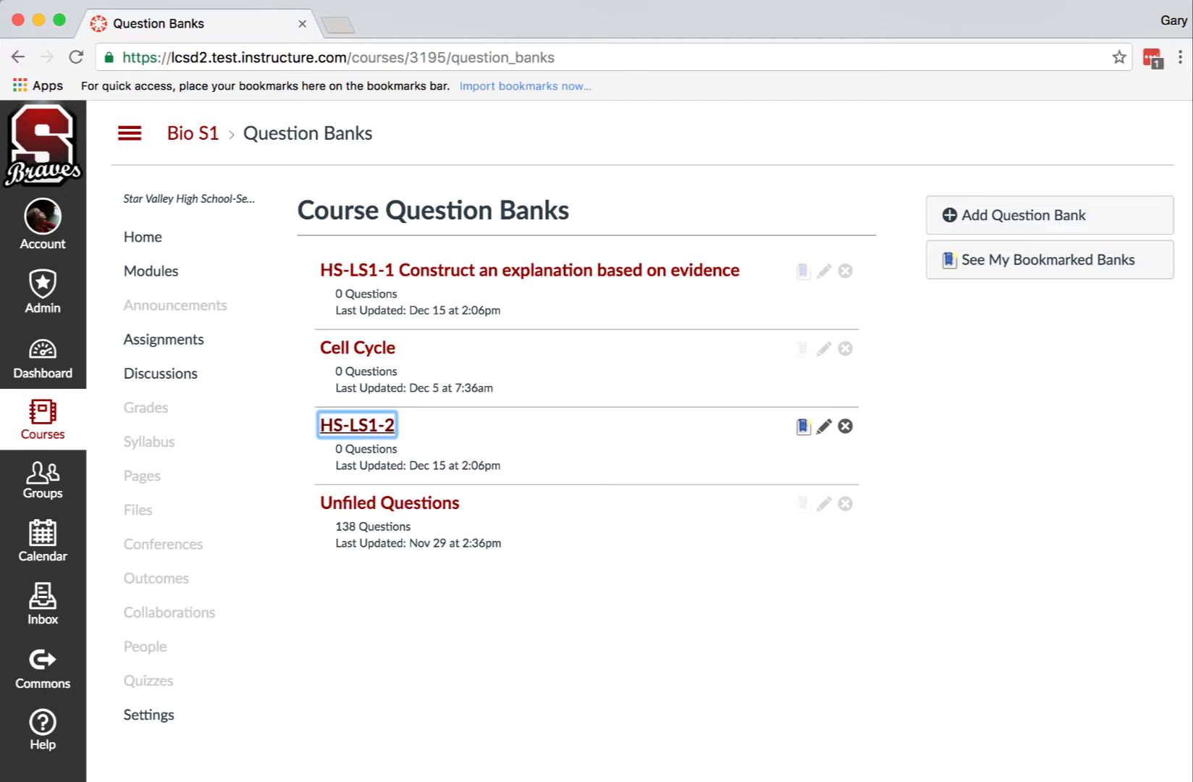
Align the HS-LS1-2 outcome from the LS1 From Molecules to Organisms group with the "HS-LS1-2" question bank, keeping mastery at 60%.
left_click(342, 427)
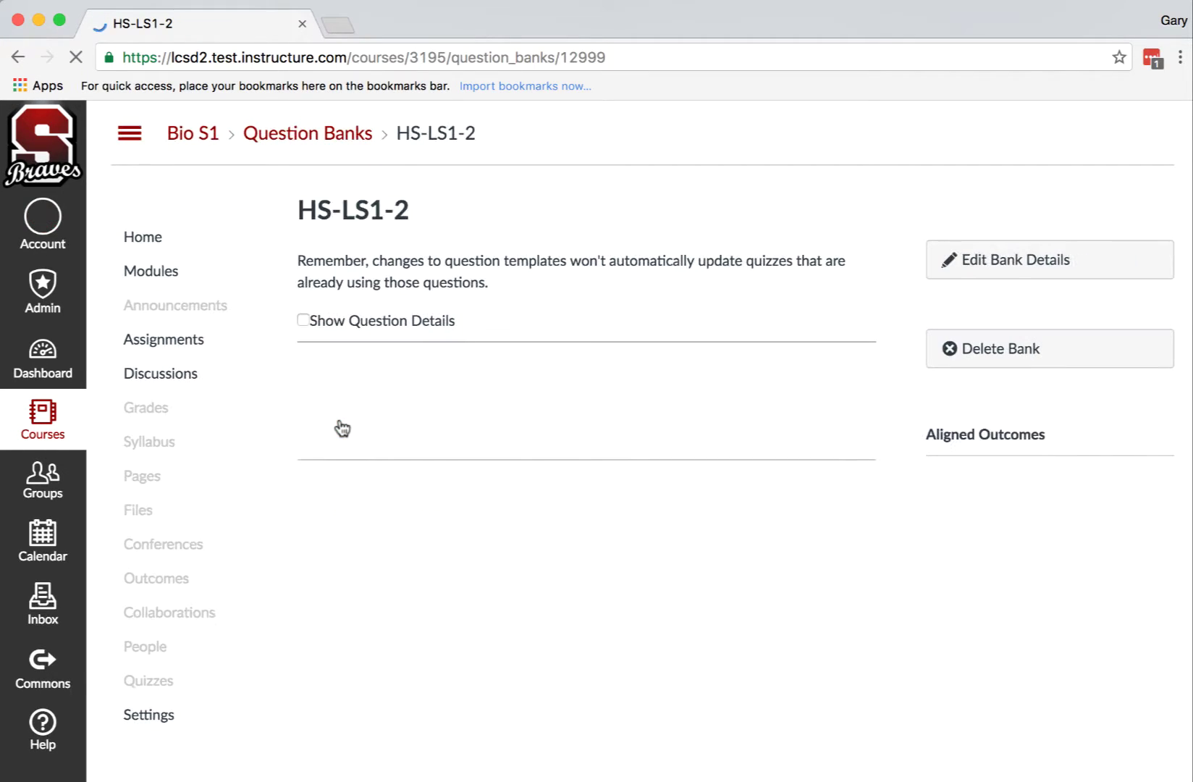
left_click(994, 500)
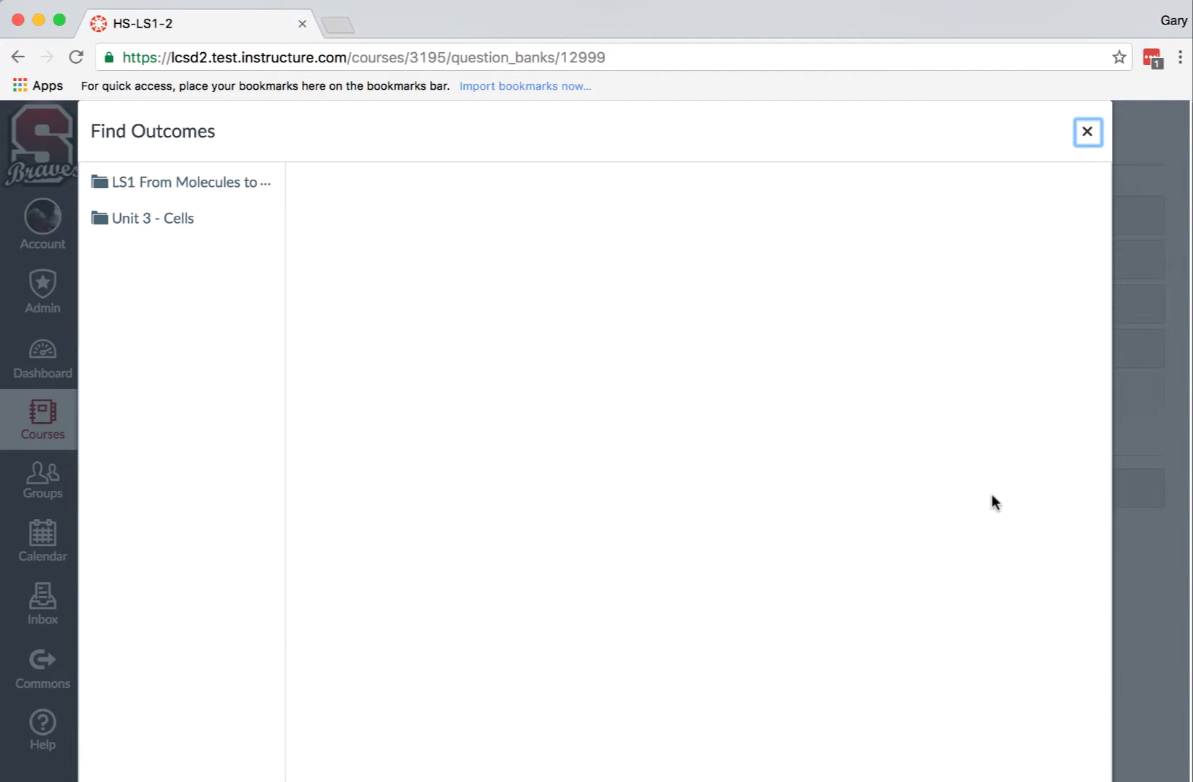
left_click(232, 194)
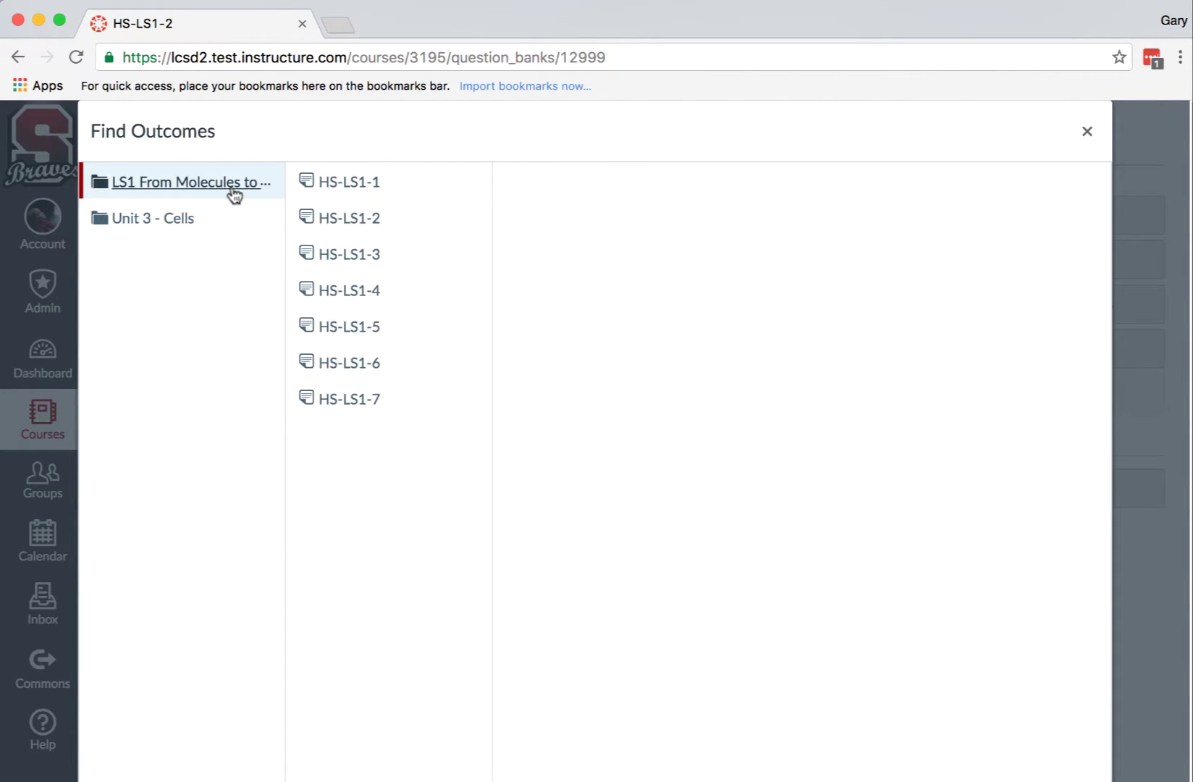
left_click(339, 221)
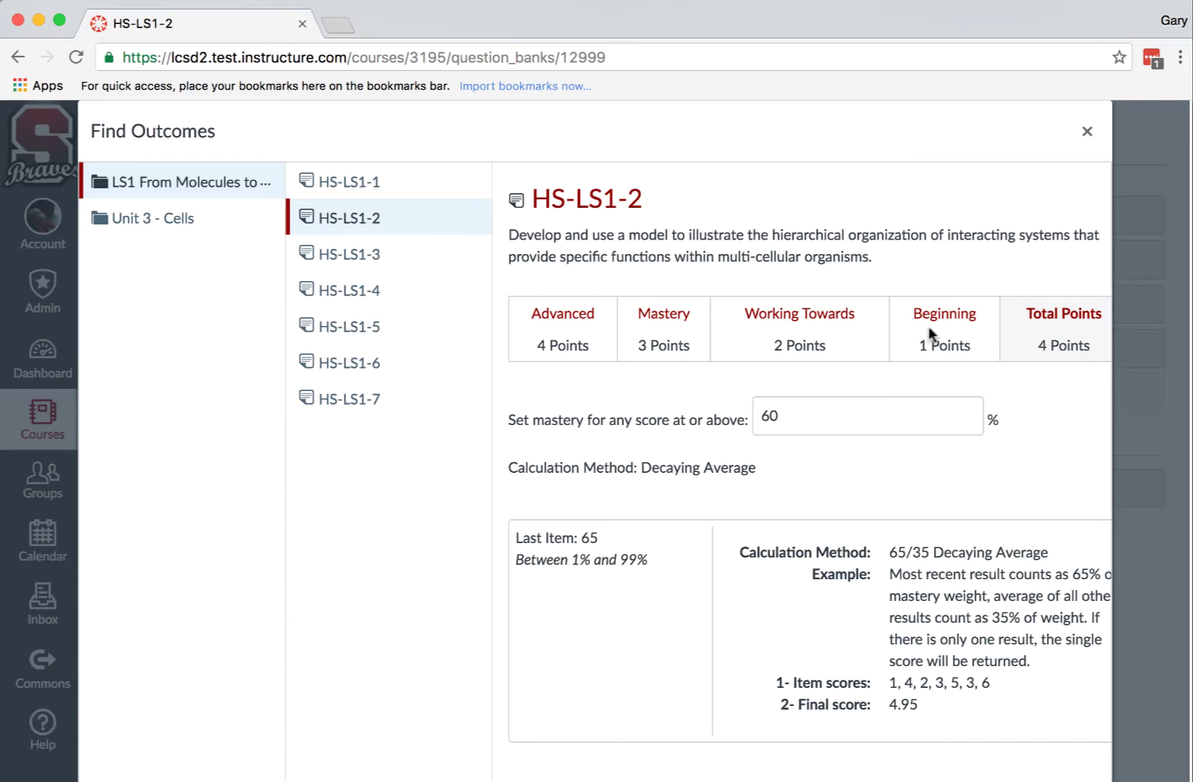
scroll(974, 348, "down", 2)
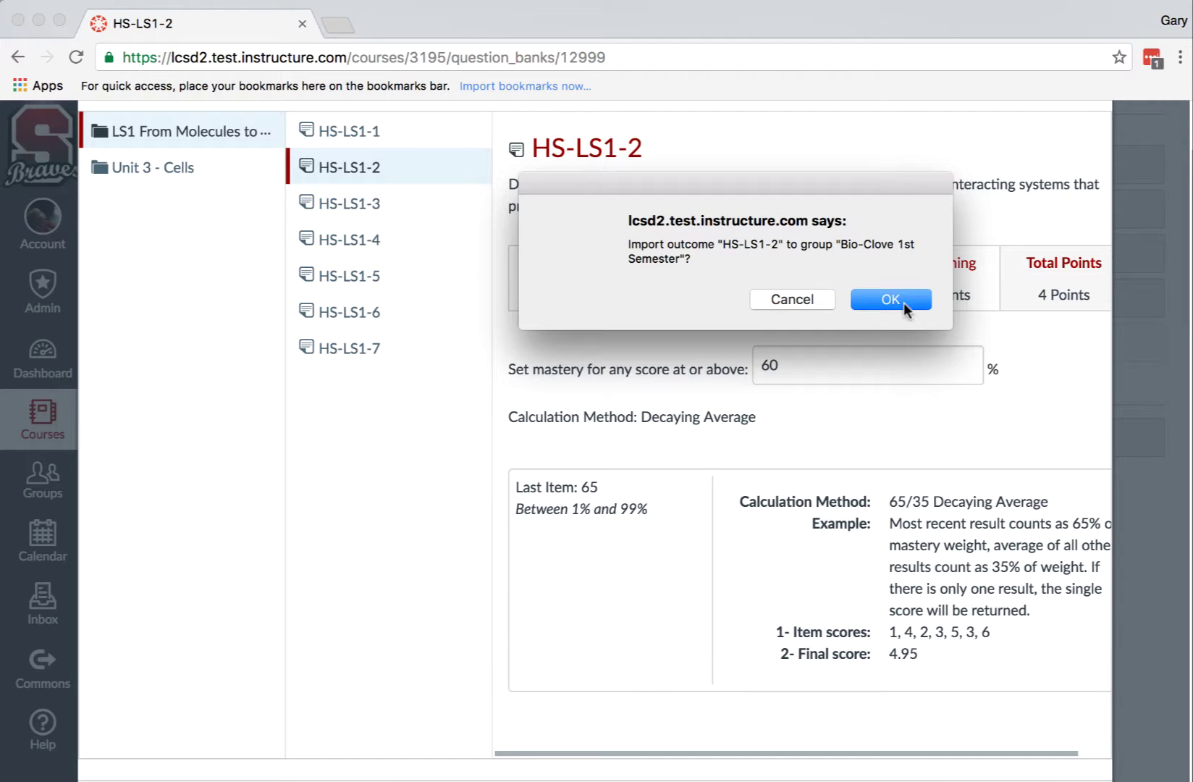
left_click(903, 303)
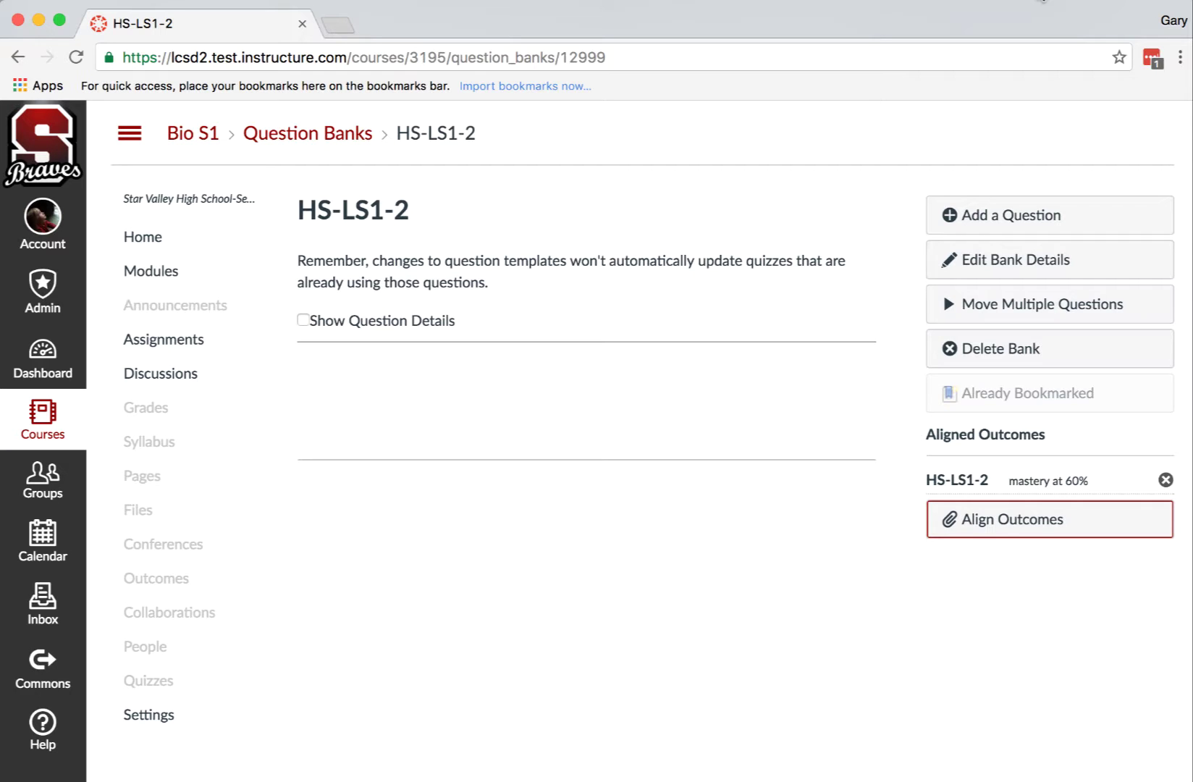
left_click(1043, 1)
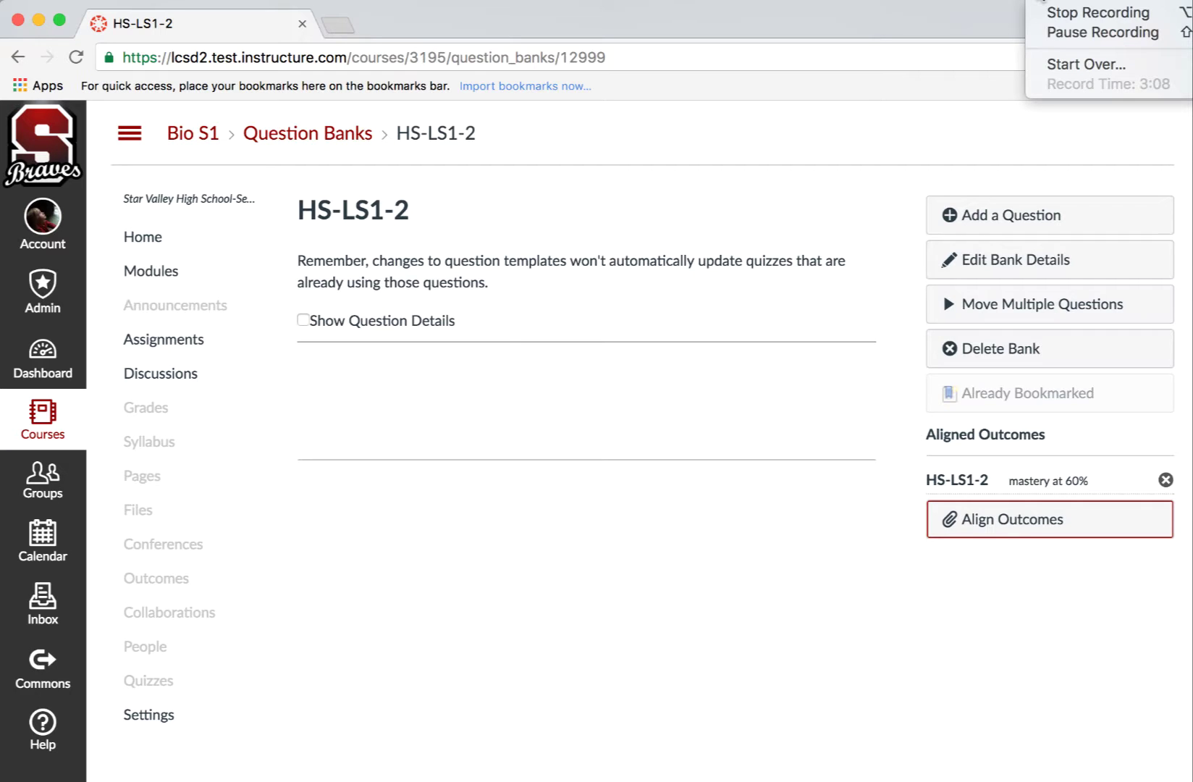
left_click(1048, 28)
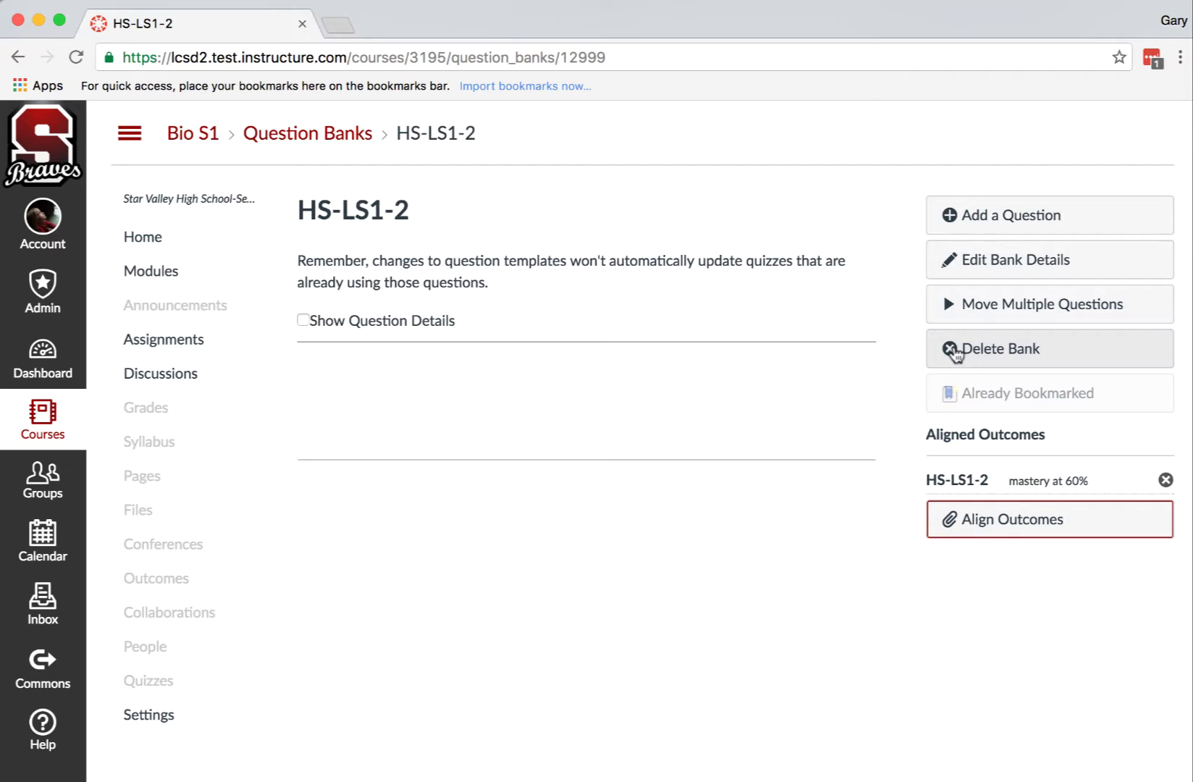
Examine the blank multiple-choice question form in the "HS-LS1-1 Construct an explanation based on evidence" bank, and leave it without adding a question.
left_click(289, 144)
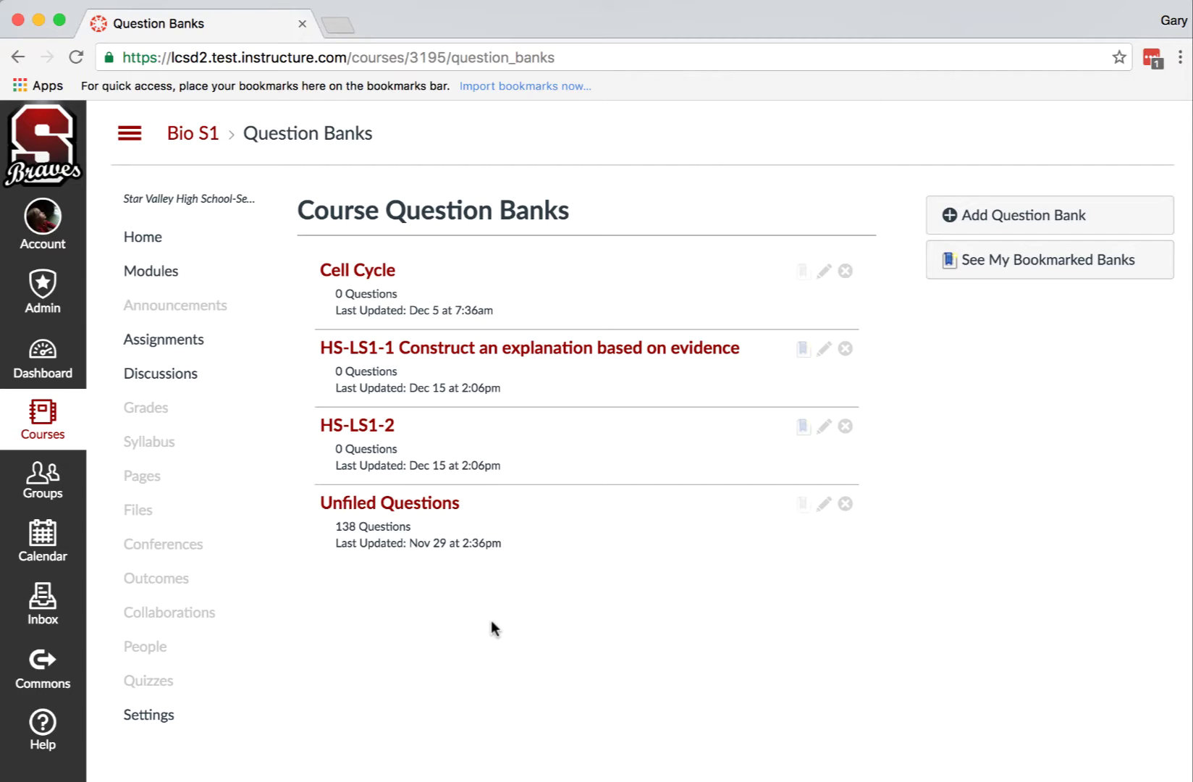
left_click(479, 353)
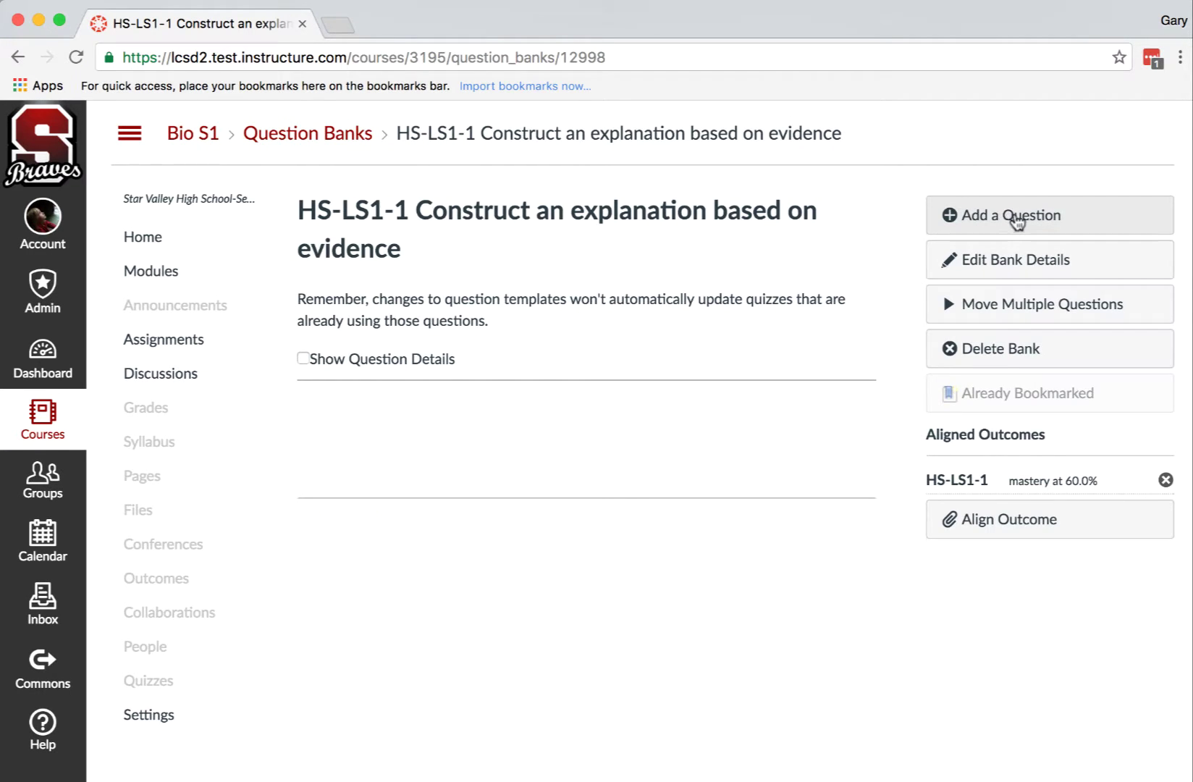
left_click(1018, 217)
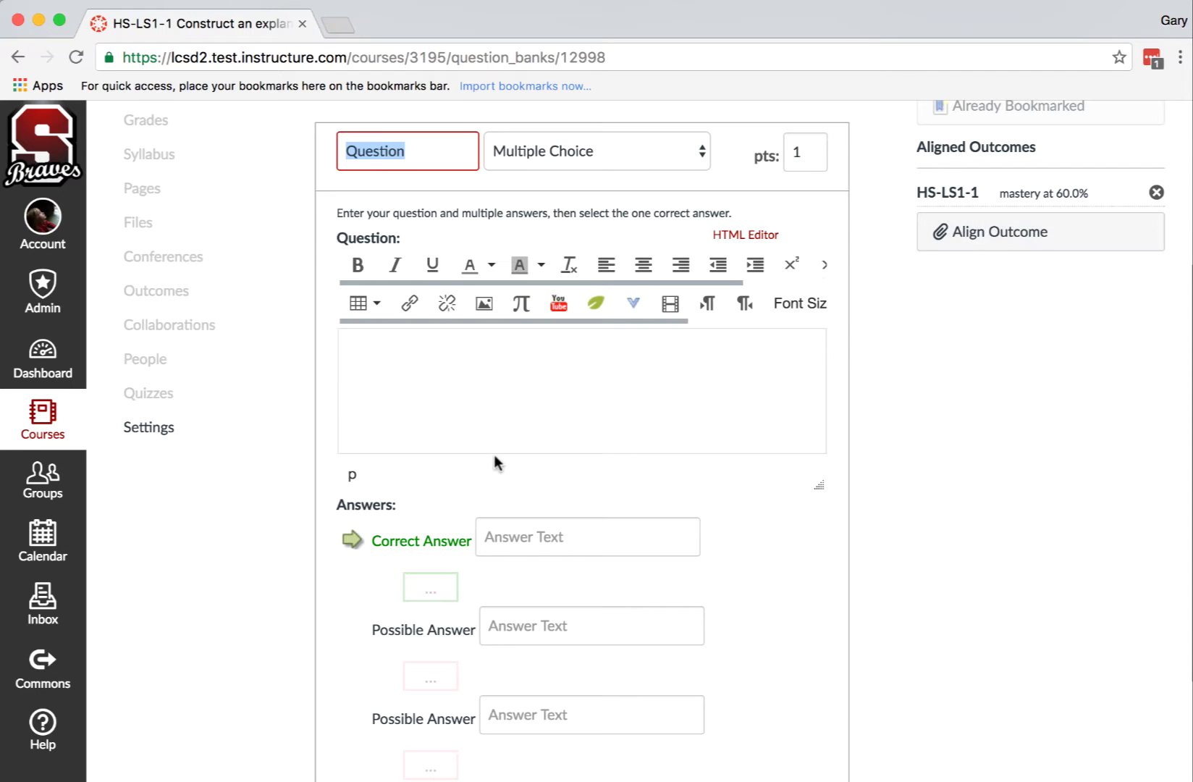
scroll(540, 353, "up", 4)
scroll(539, 352, "down", 7)
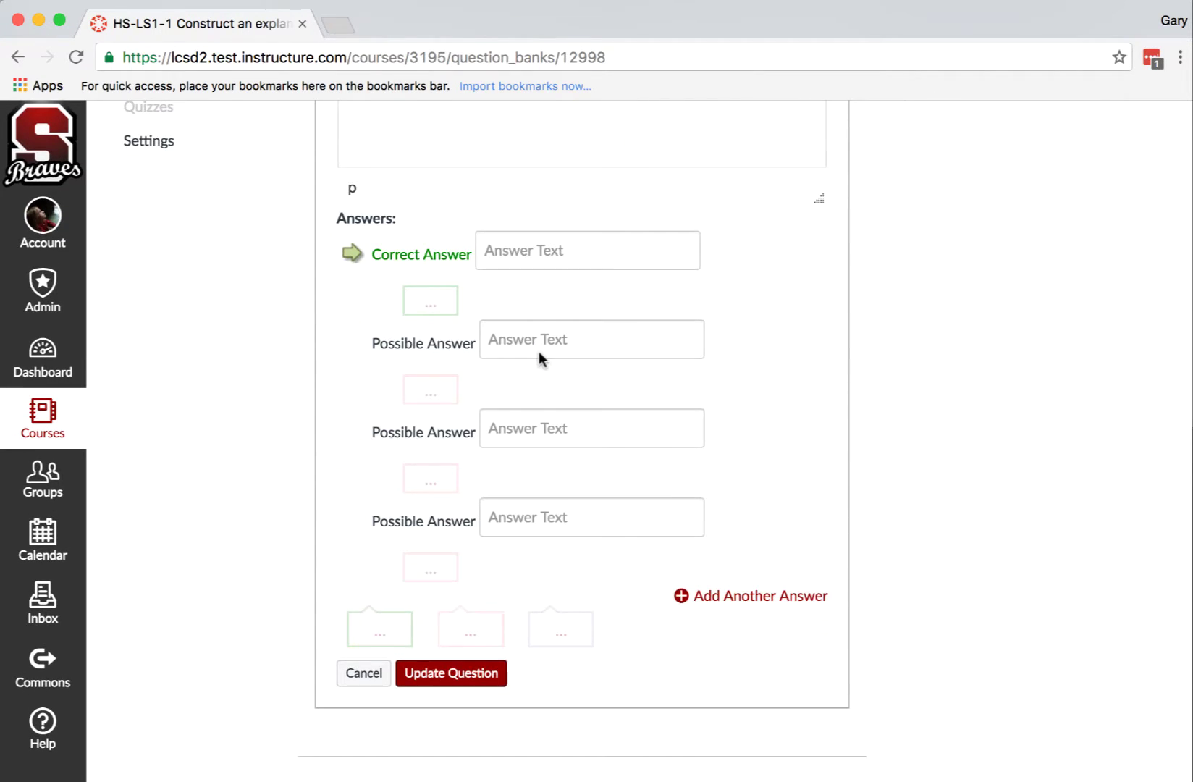
scroll(539, 351, "up", 3)
scroll(539, 352, "down", 3)
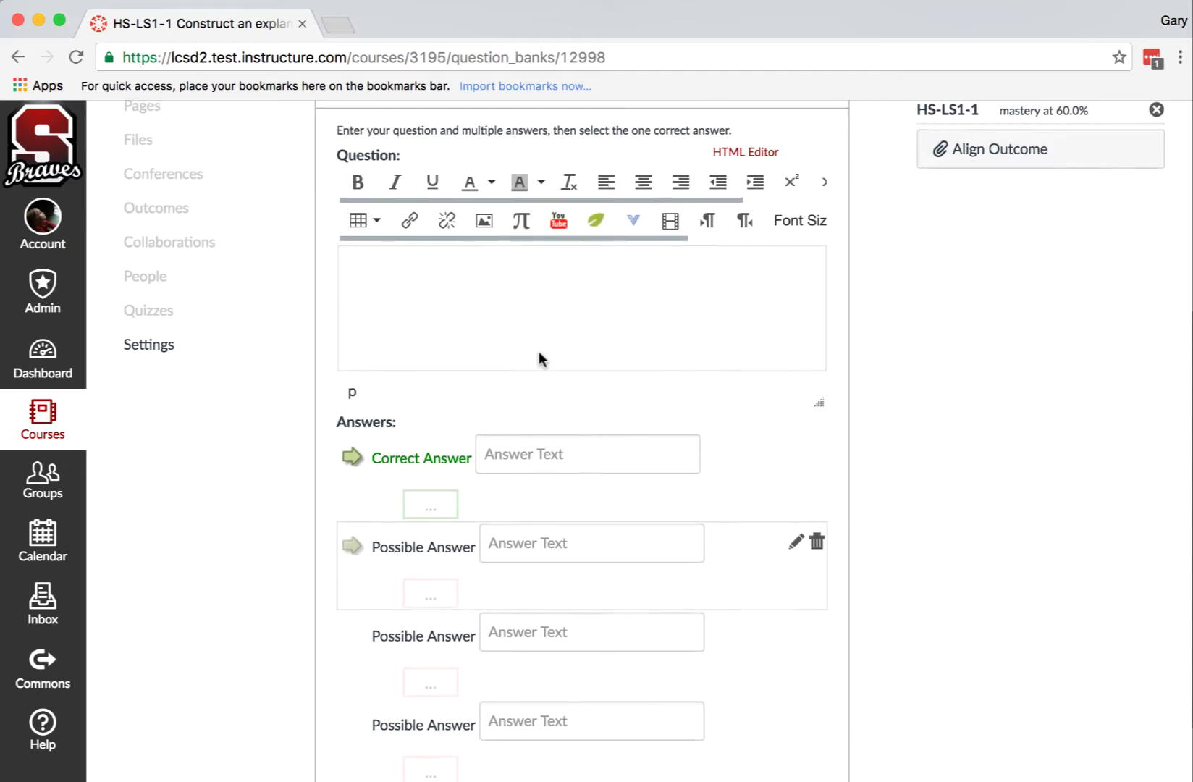
scroll(538, 351, "down", 3)
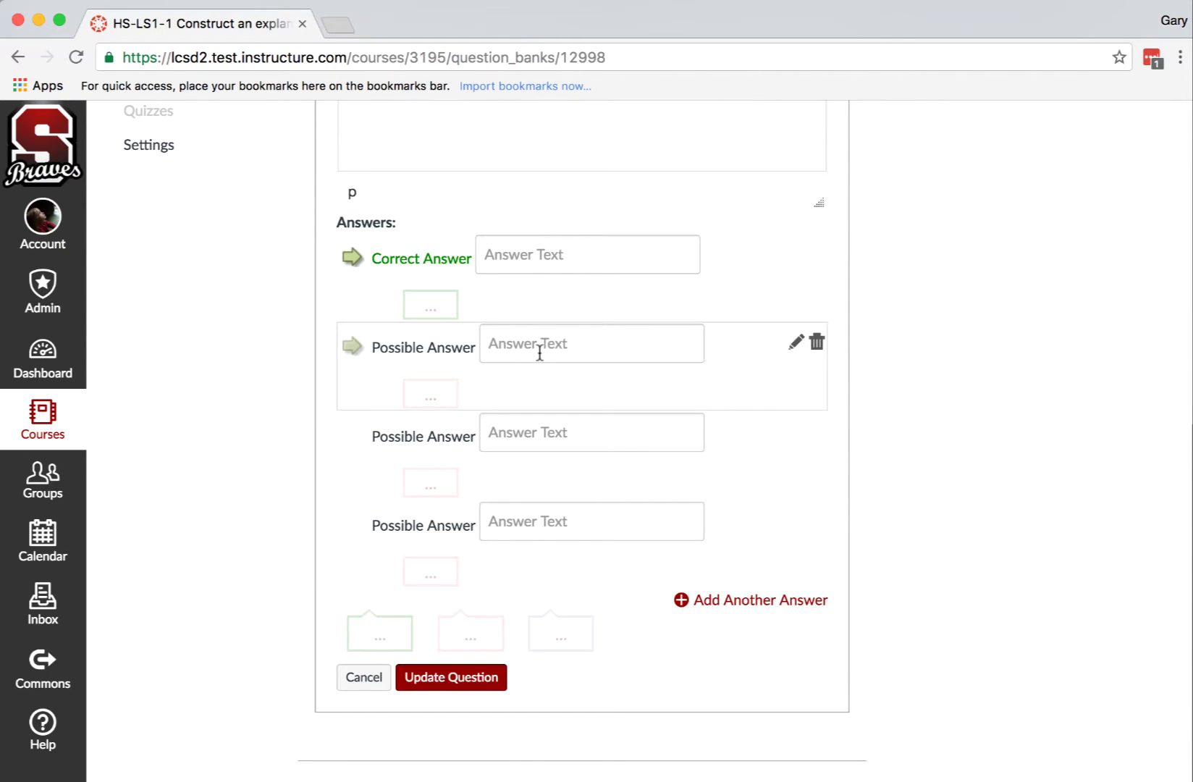
scroll(559, 418, "down", 1)
scroll(559, 418, "up", 1)
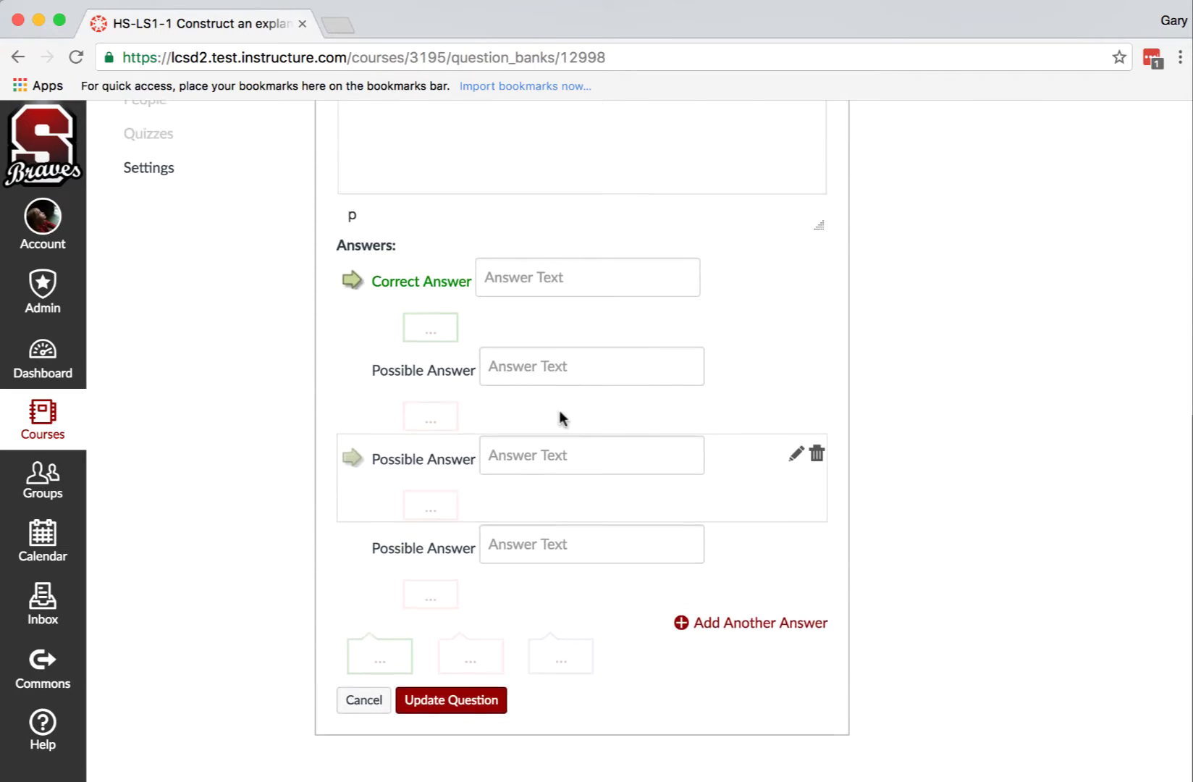
scroll(559, 412, "up", 2)
scroll(560, 412, "down", 3)
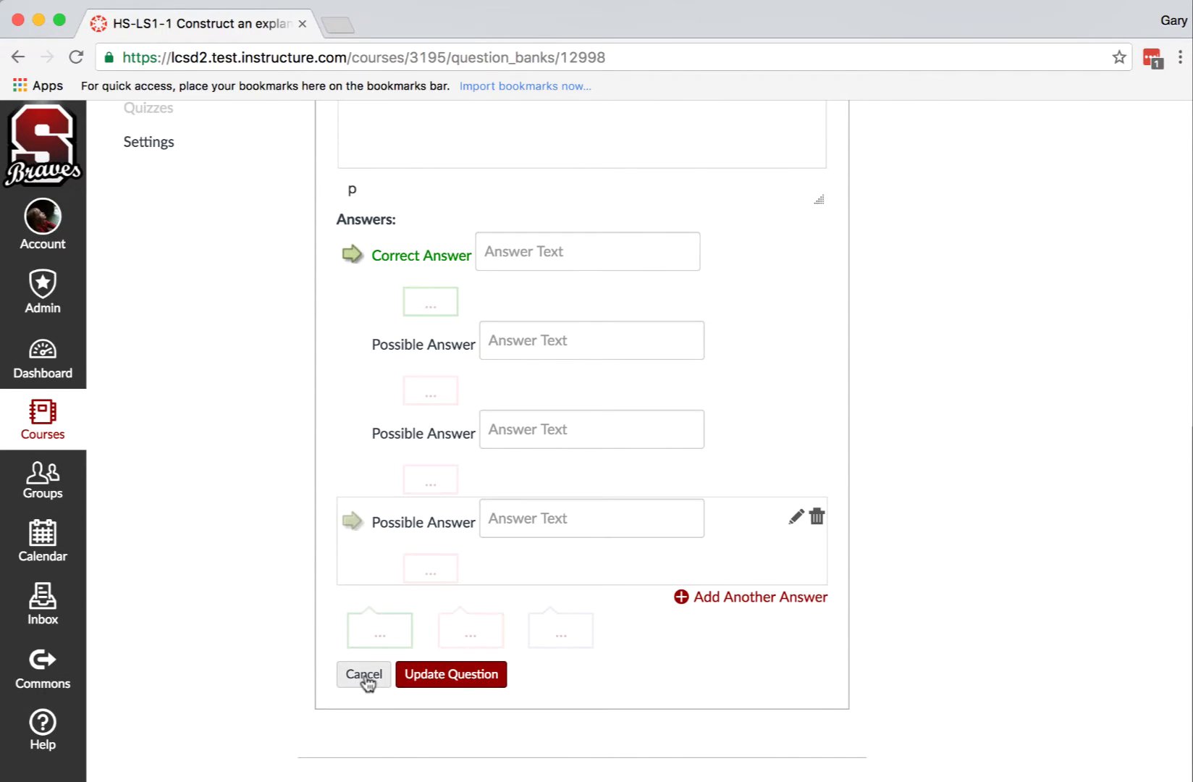
left_click(364, 676)
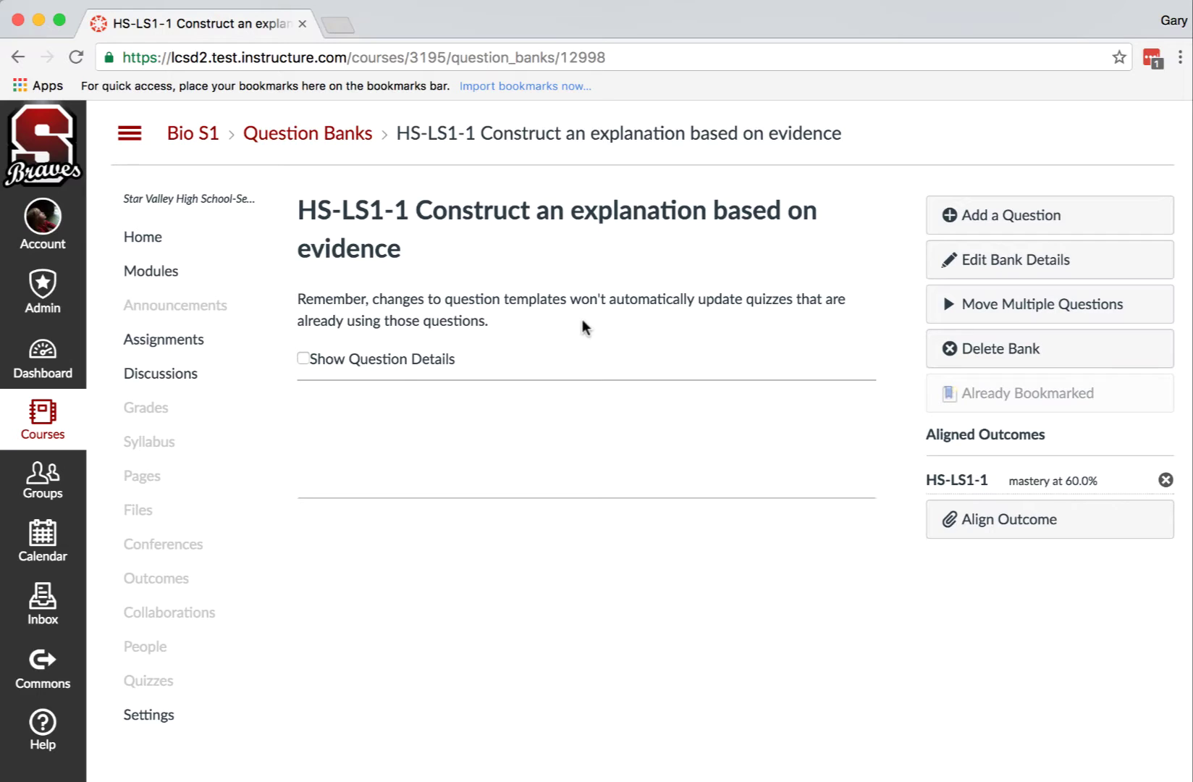
Start moving multiple questions from the Unfiled Questions bank, selecting "The image below is" and the fill-in question about where RNA forms in eukaryotes.
left_click(337, 140)
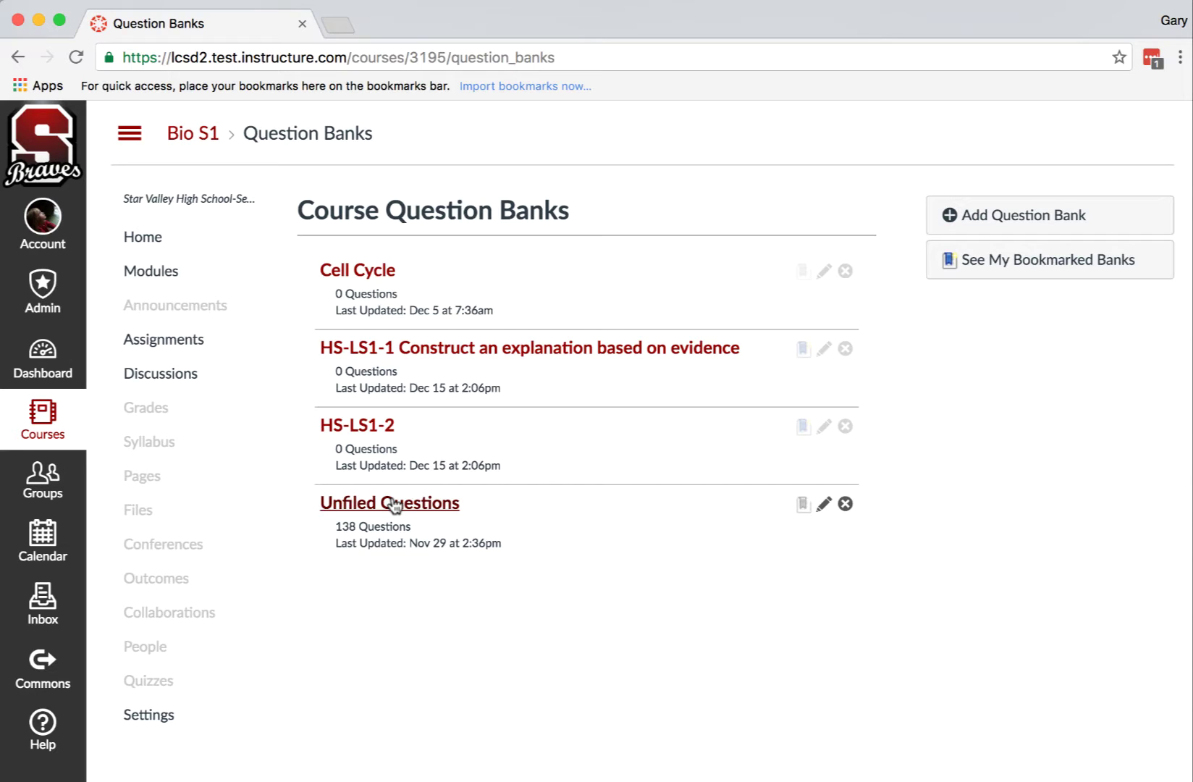
left_click(395, 505)
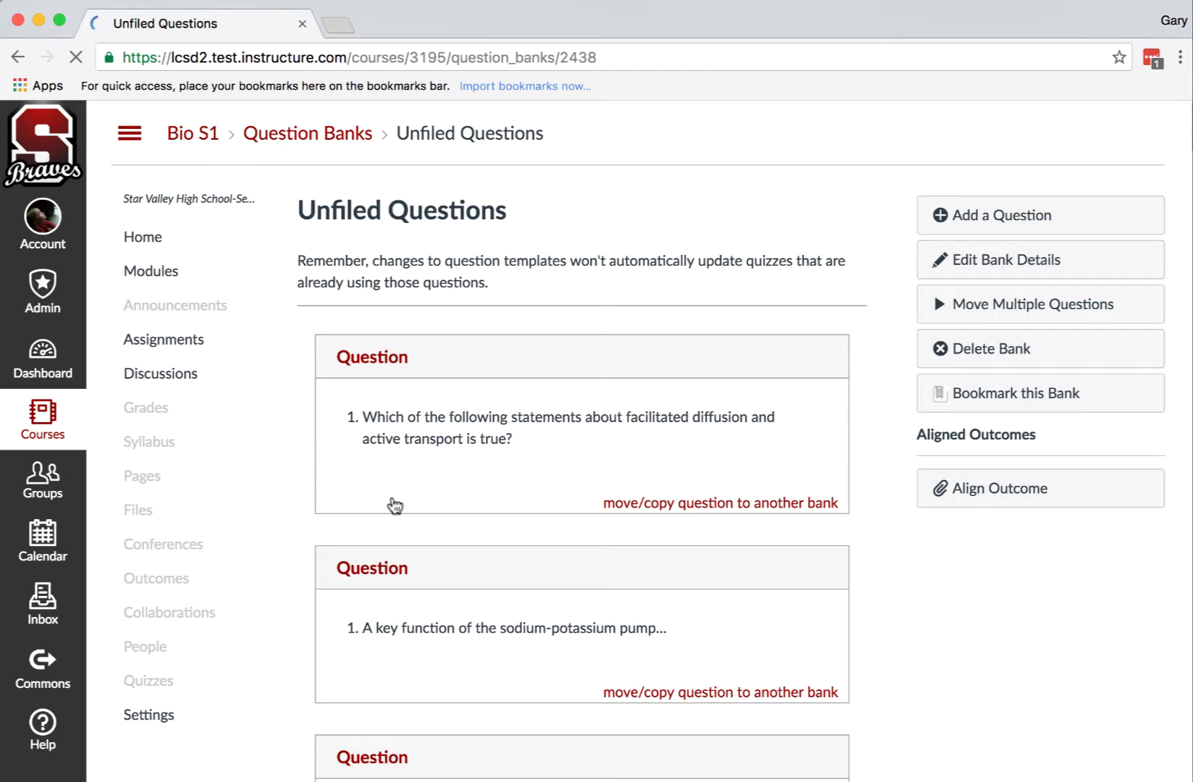
left_click(971, 304)
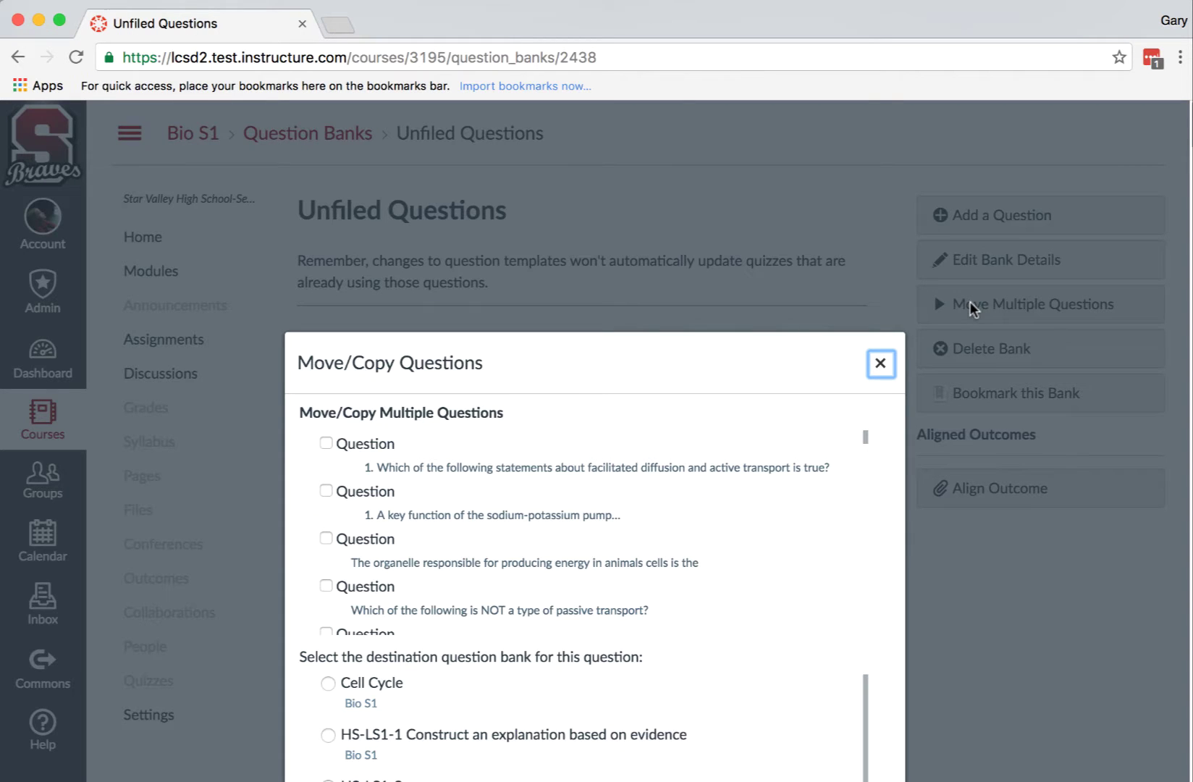
scroll(683, 482, "down", 15)
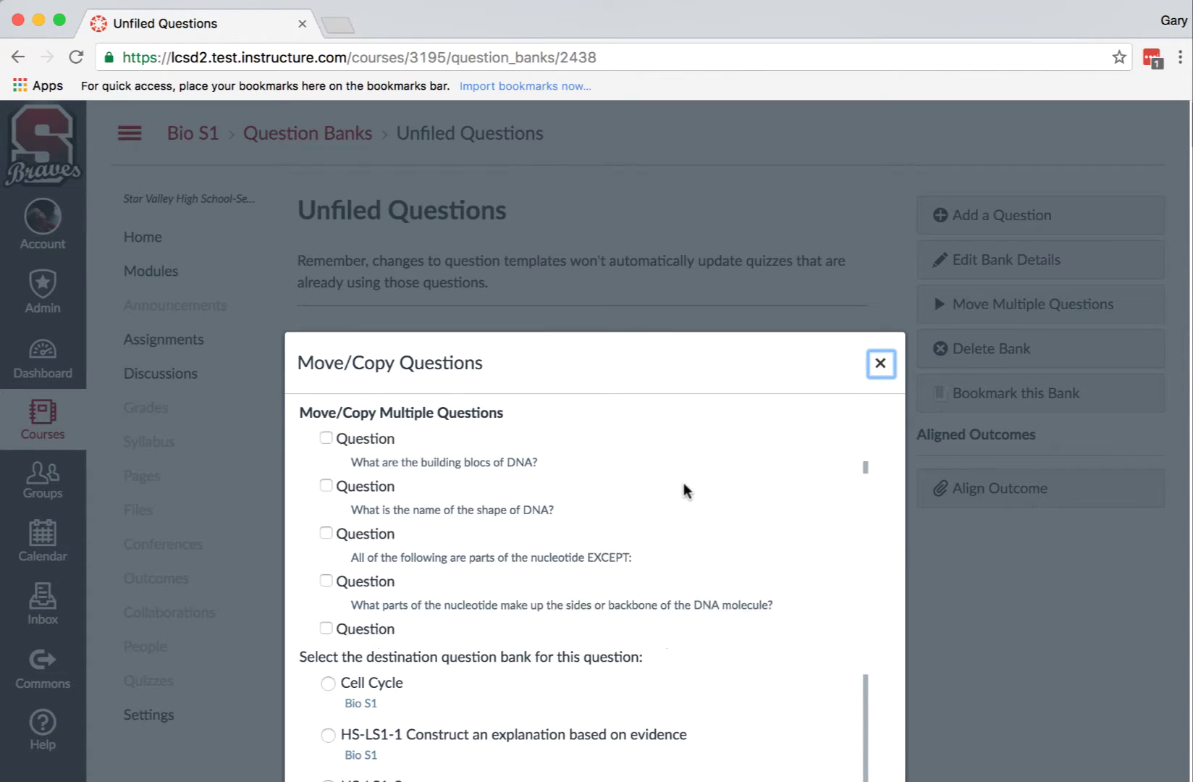
scroll(684, 483, "down", 10)
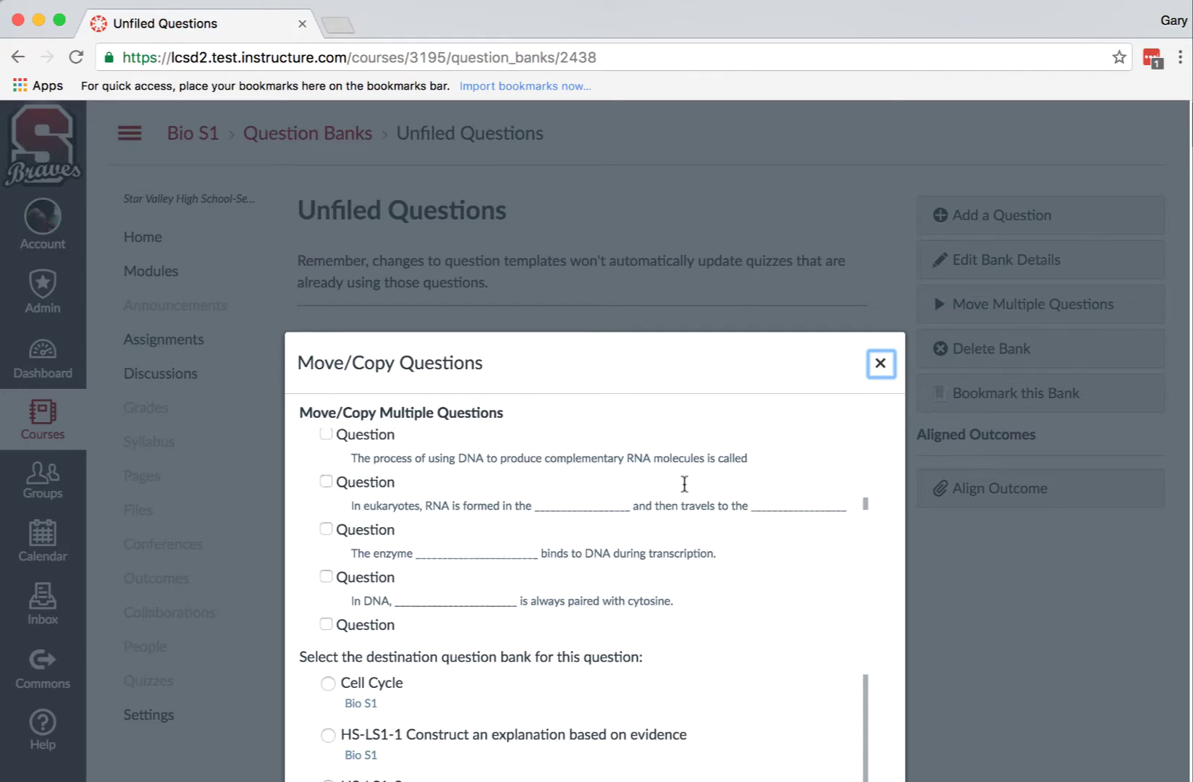
left_click(325, 456)
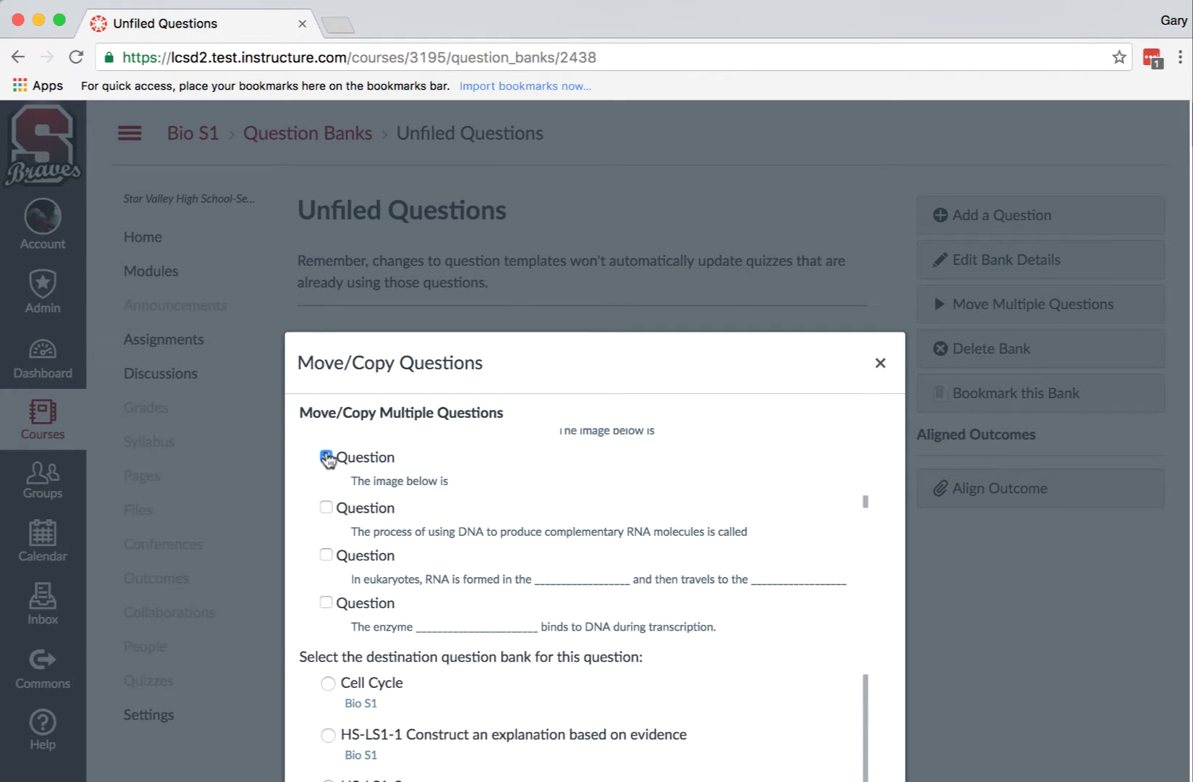
left_click(328, 554)
scroll(331, 556, "up", 1)
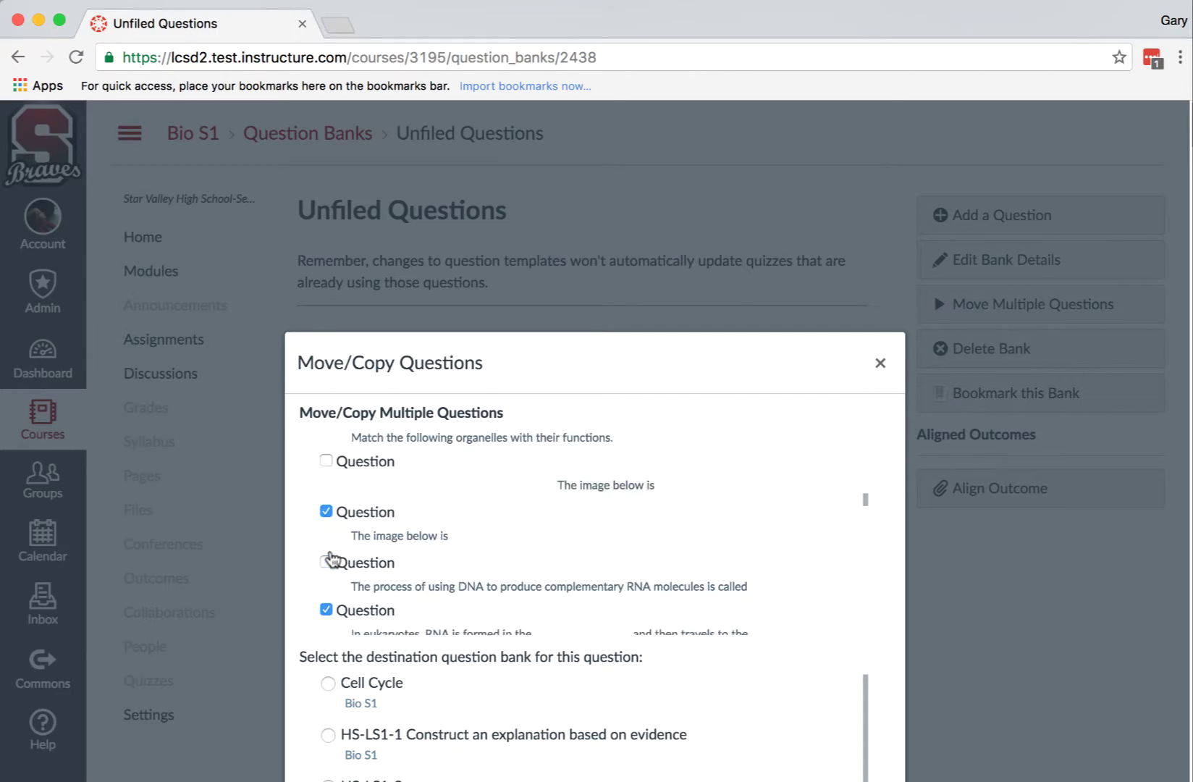
Add the question about amino acids added during translation and the pH 2.5 substance question to the selection.
scroll(332, 558, "down", 3)
scroll(331, 559, "down", 3)
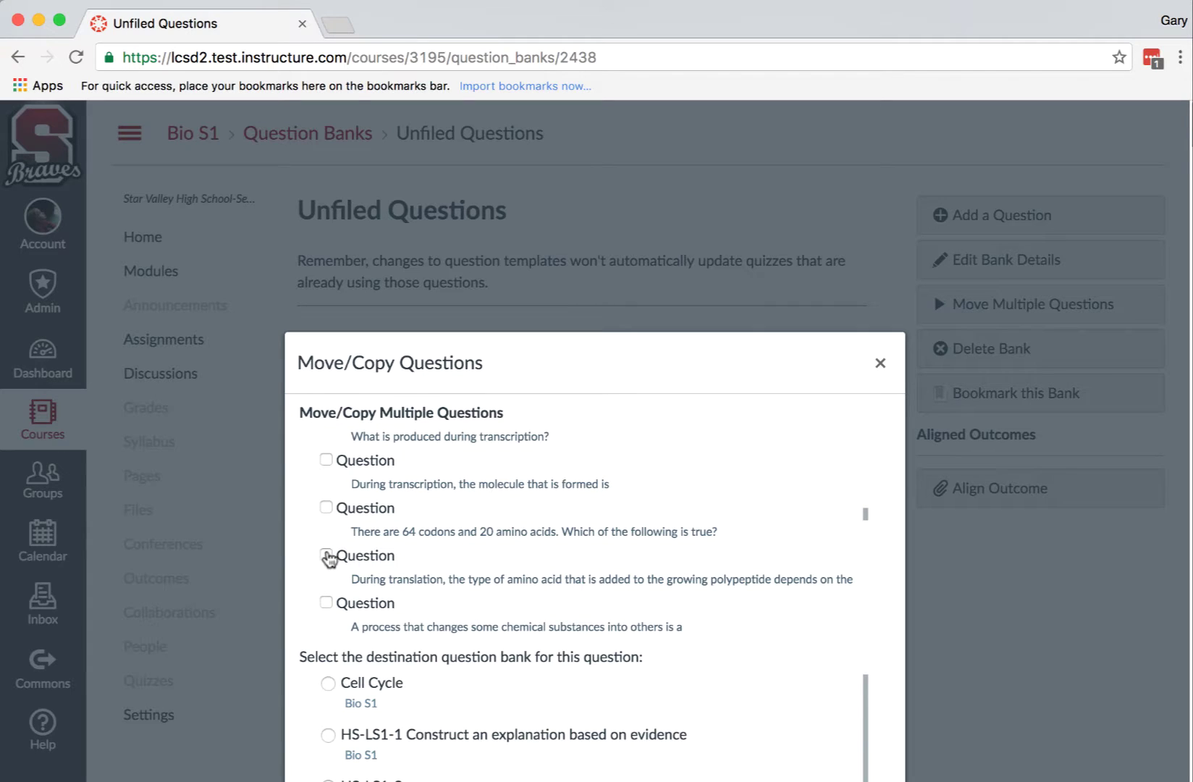
left_click(327, 555)
scroll(330, 557, "down", 4)
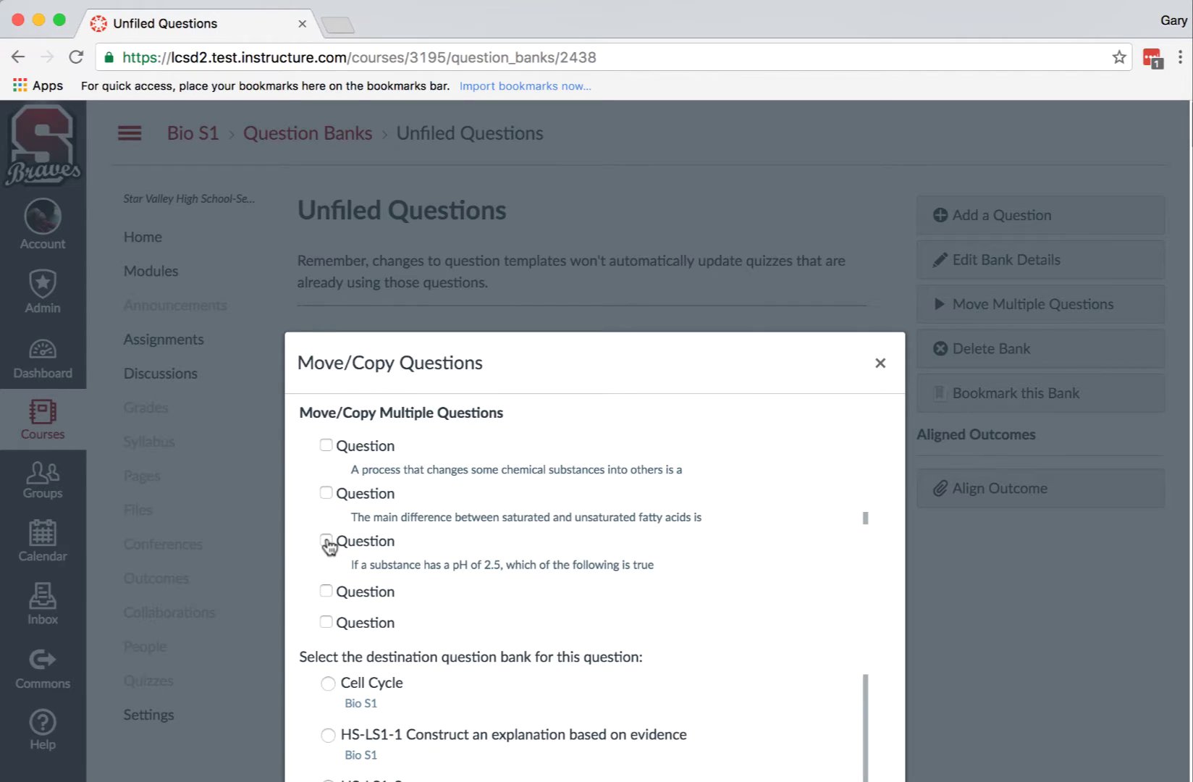
left_click(326, 542)
scroll(420, 557, "up", 6)
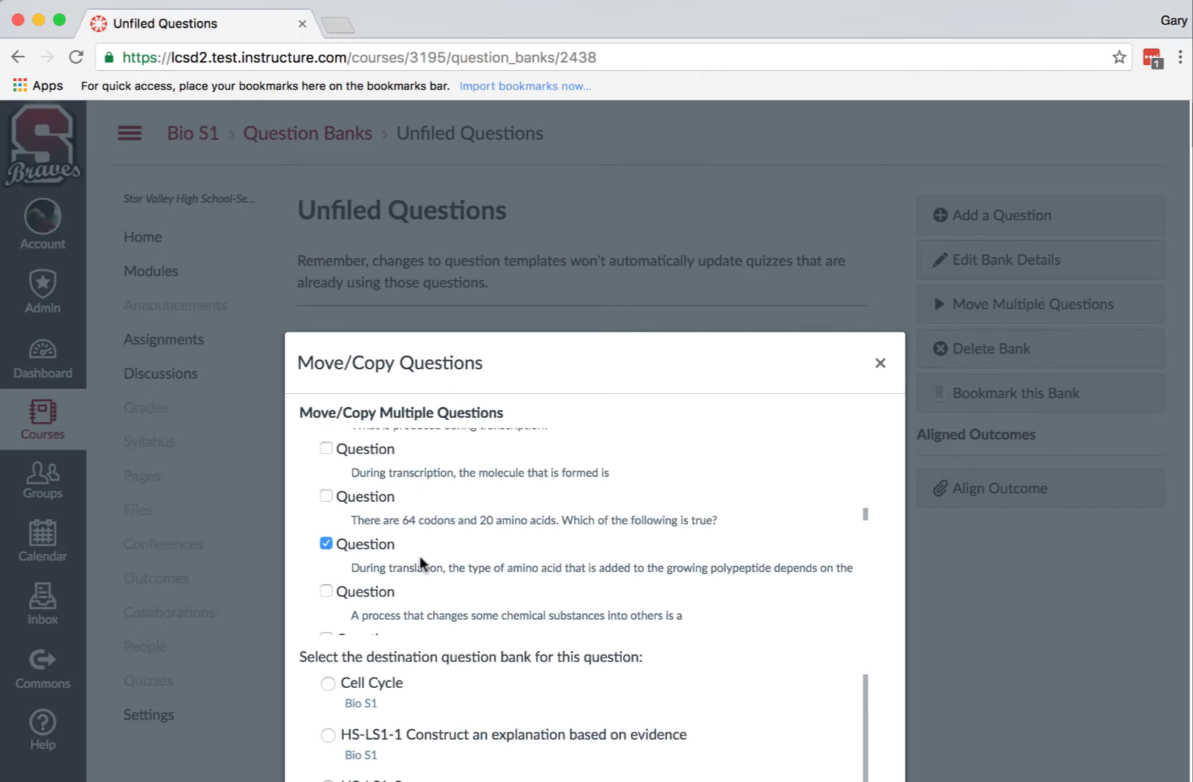
Choose "HS-LS1-1 Construct an explanation based on evidence" as the destination bank for the selected questions.
scroll(419, 557, "down", 2)
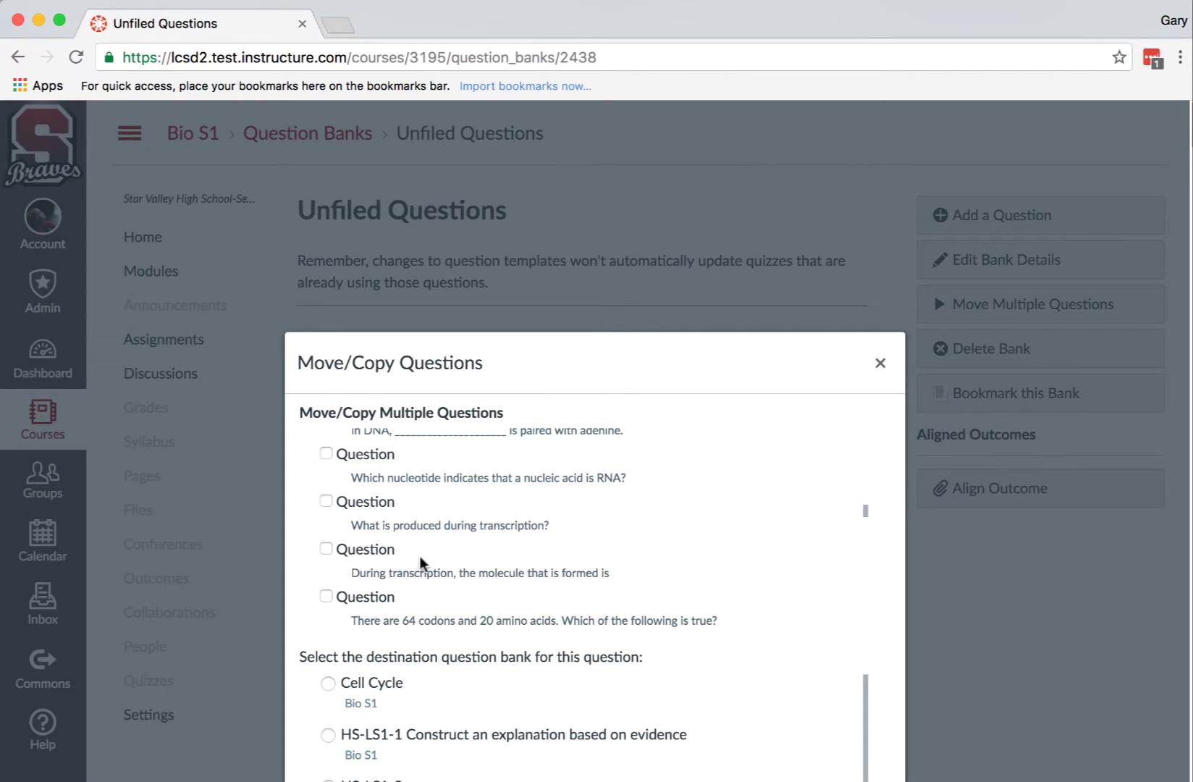
scroll(674, 659, "down", 3)
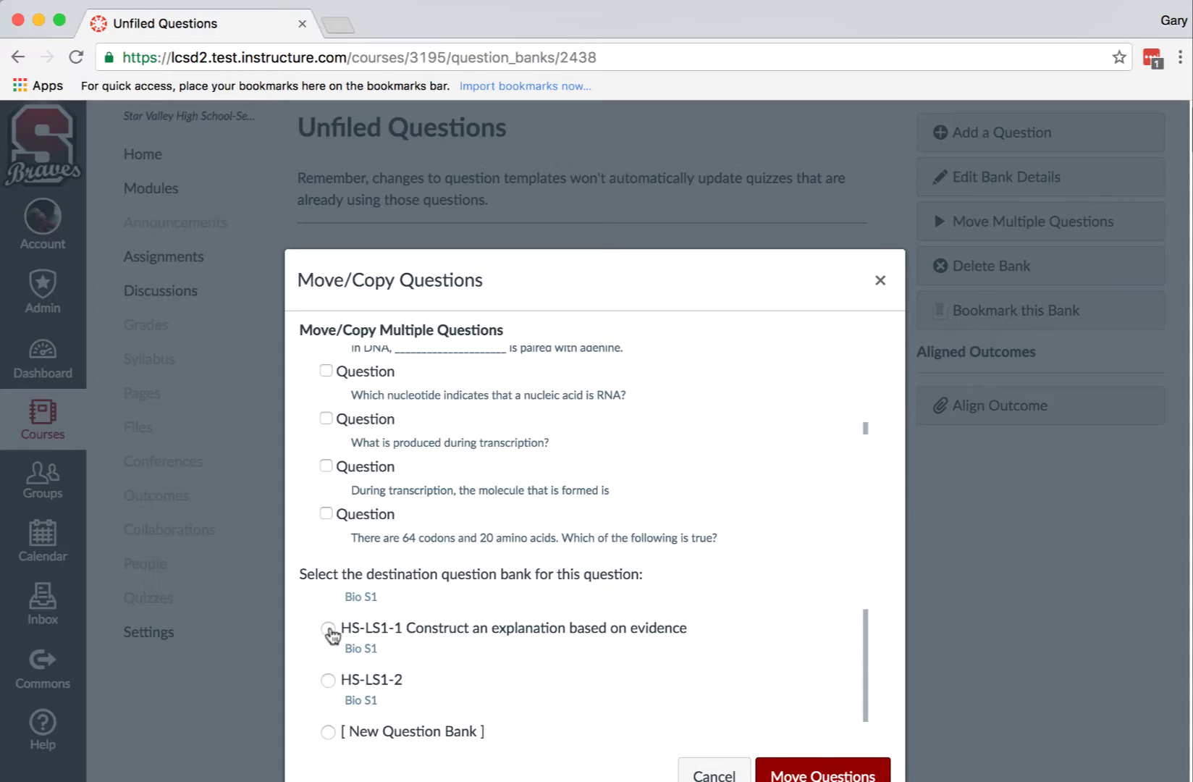
left_click(328, 629)
scroll(788, 692, "down", 1)
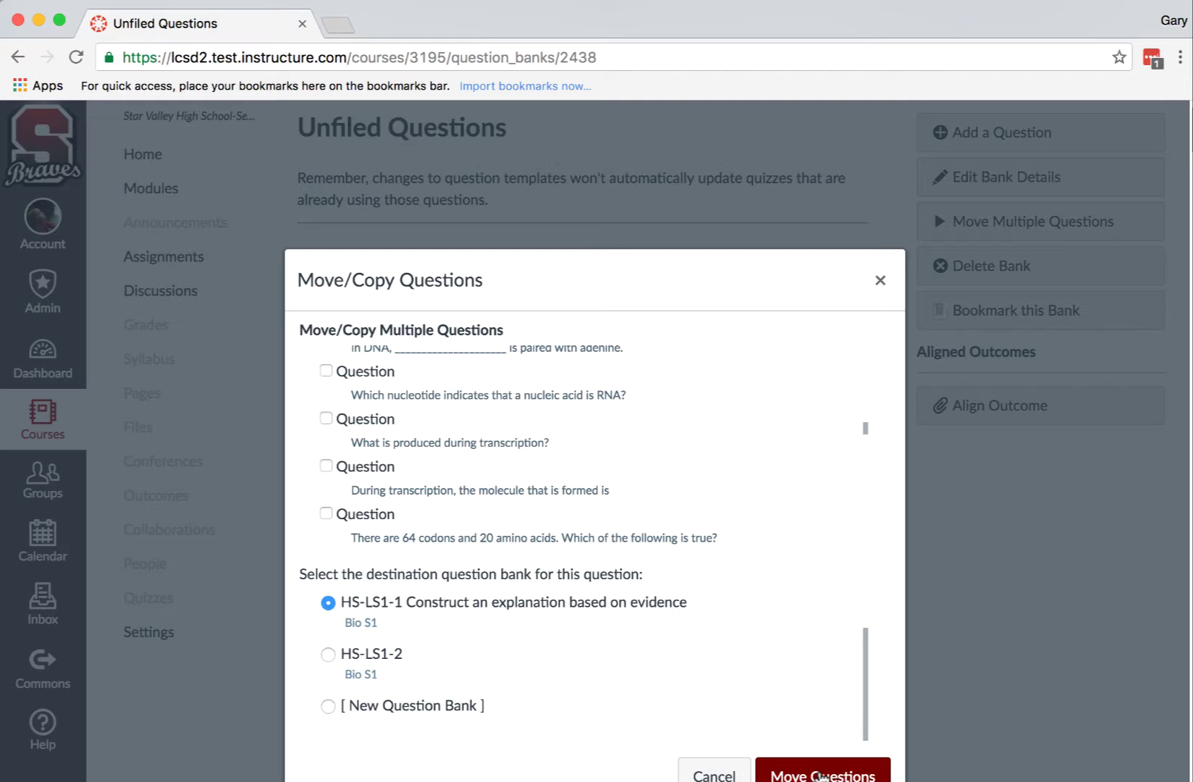
Move the selected questions to the chosen HS-LS1-1 bank and return to the list of course question banks.
left_click(820, 774)
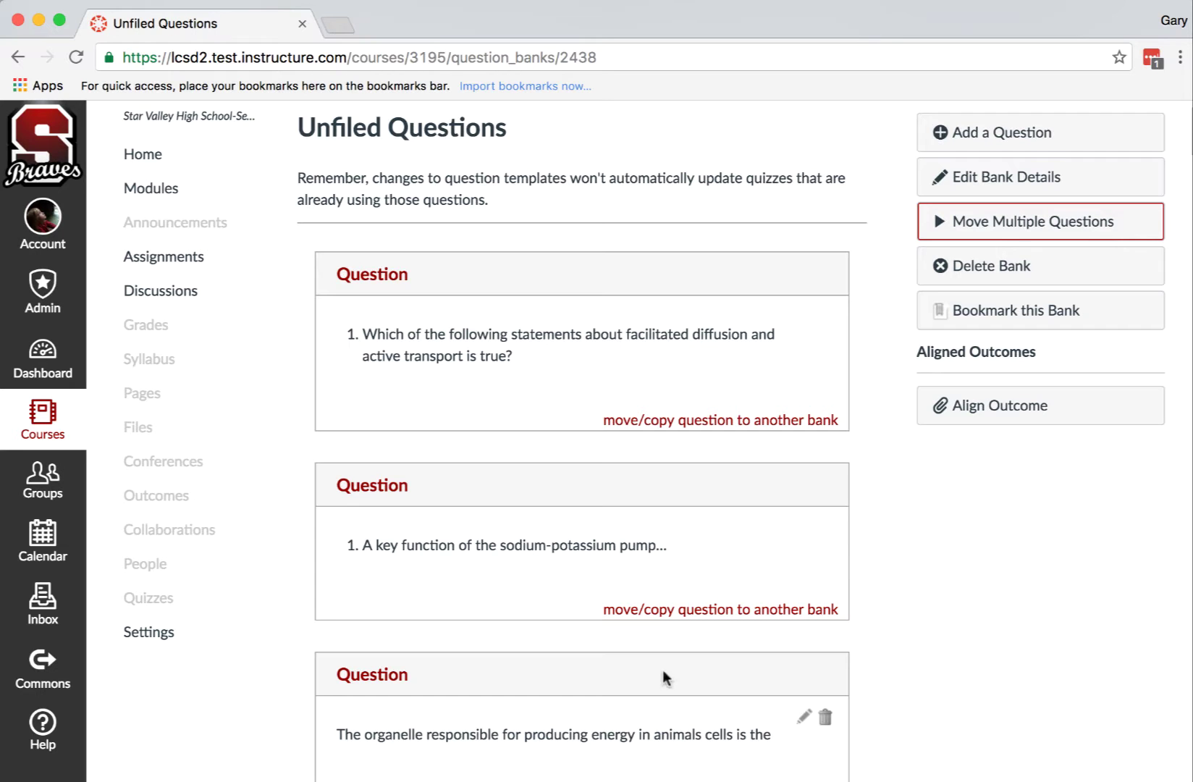
scroll(404, 389, "up", 3)
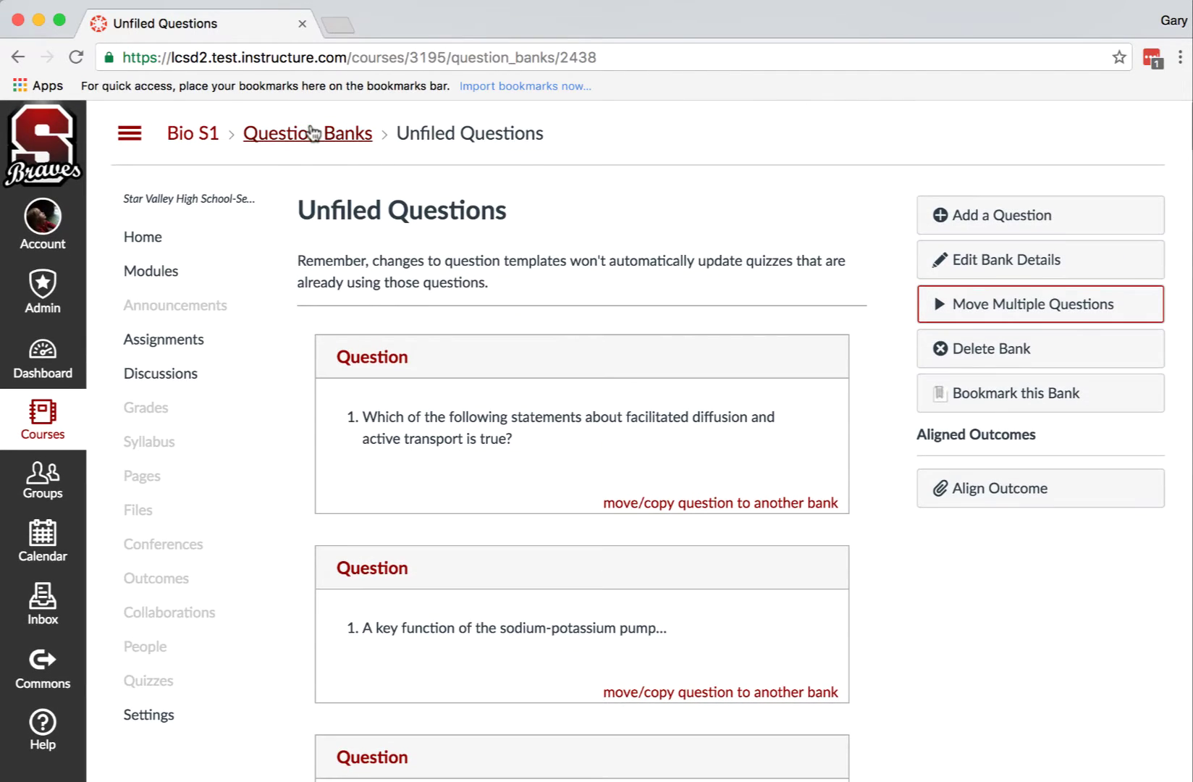
left_click(312, 135)
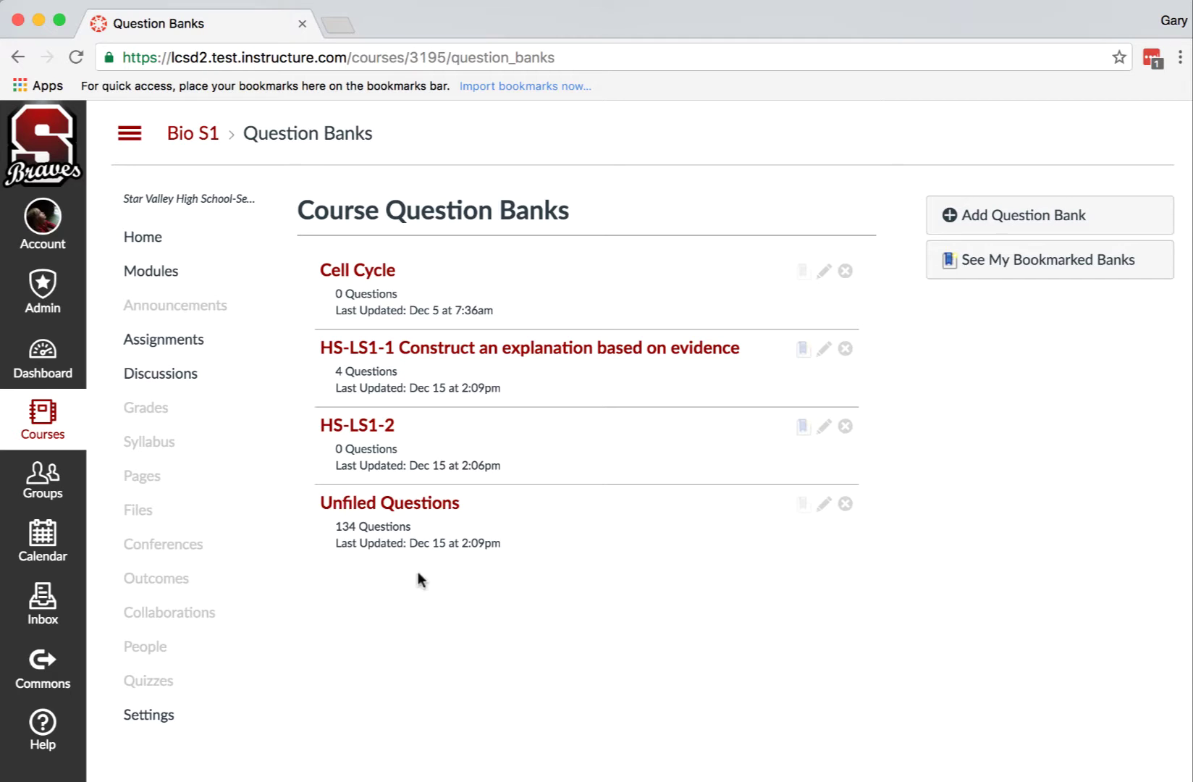
Move the sodium-potassium pump question from the Unfiled Questions bank to HS-LS1-2 without keeping a copy in the original bank.
left_click(417, 507)
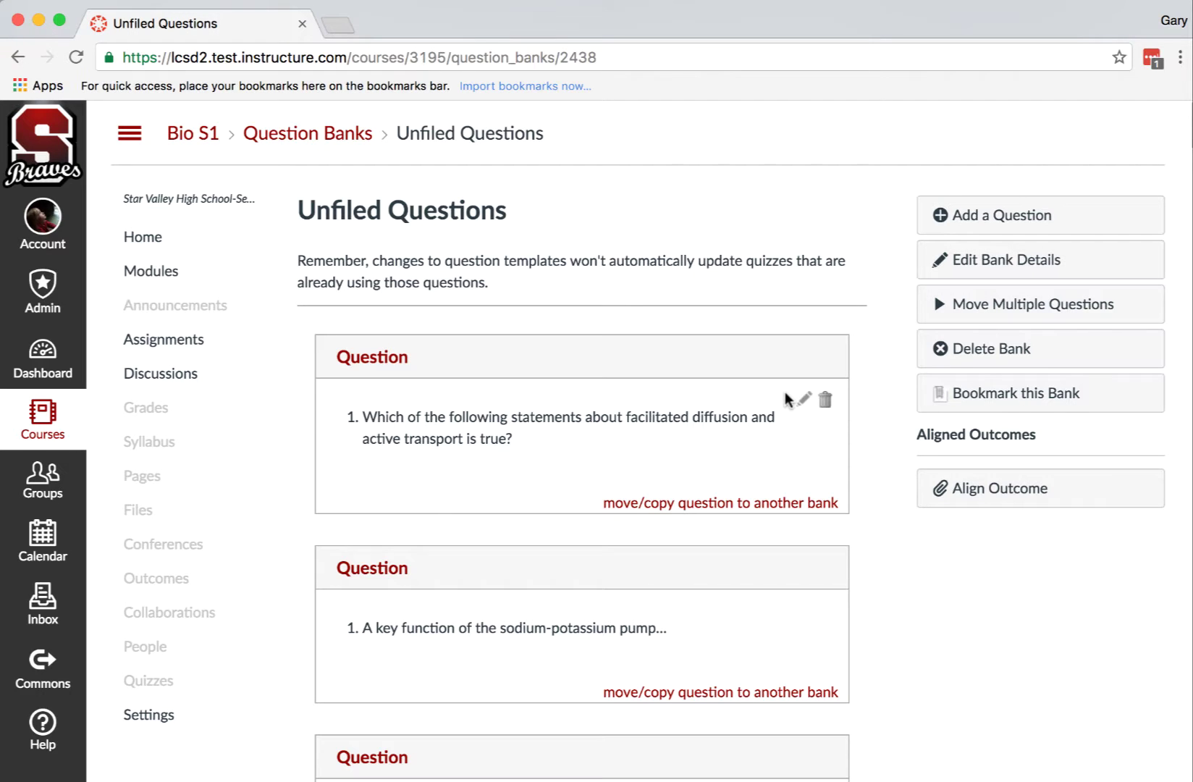
scroll(787, 399, "down", 3)
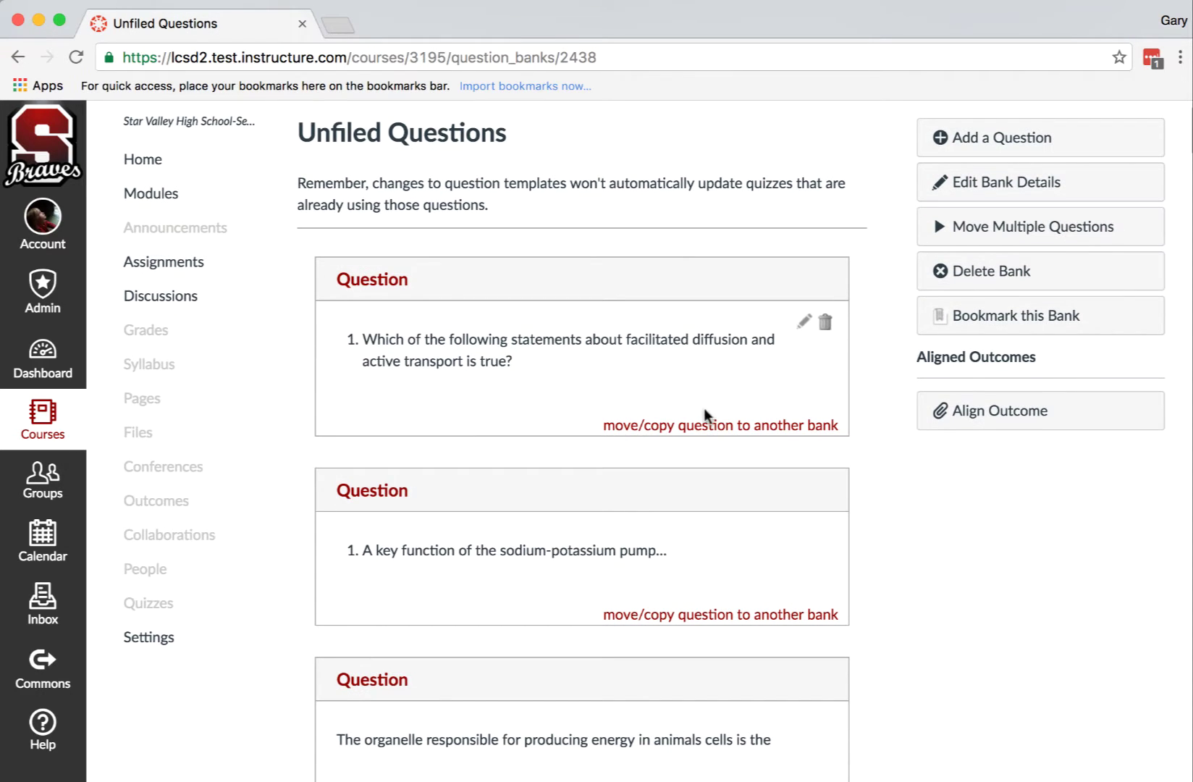
scroll(707, 434, "down", 3)
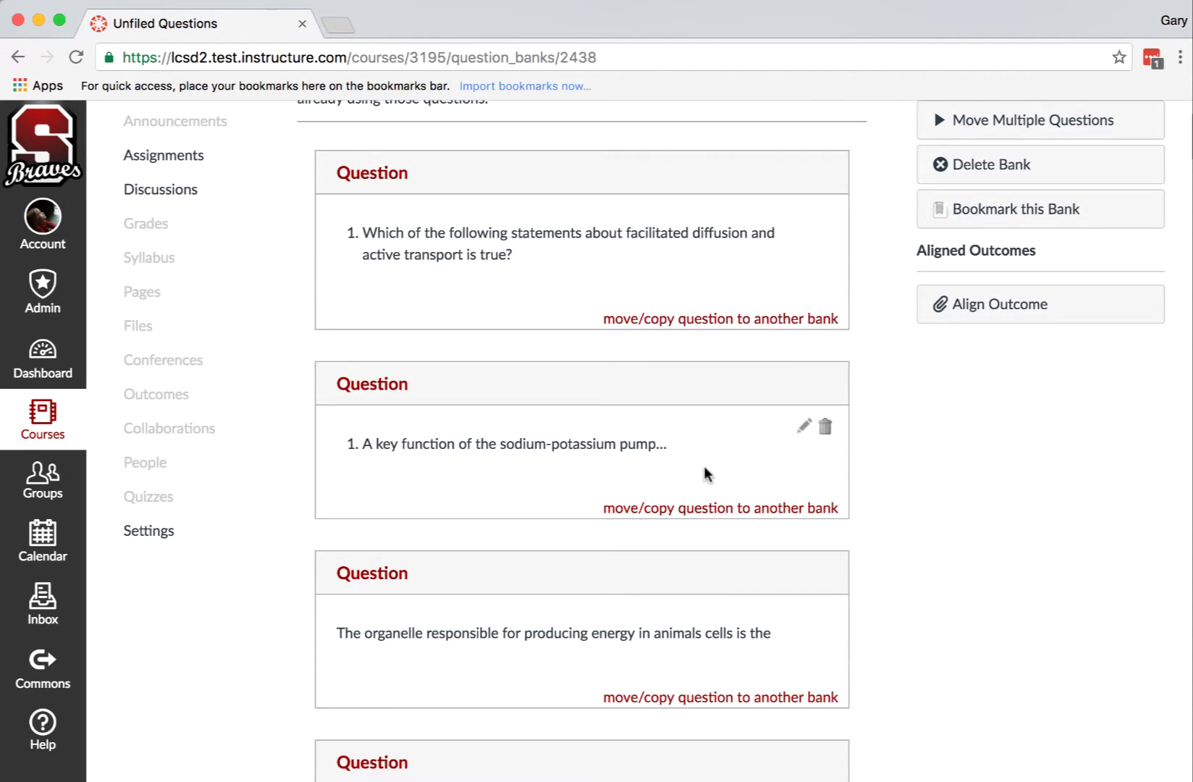
left_click(717, 511)
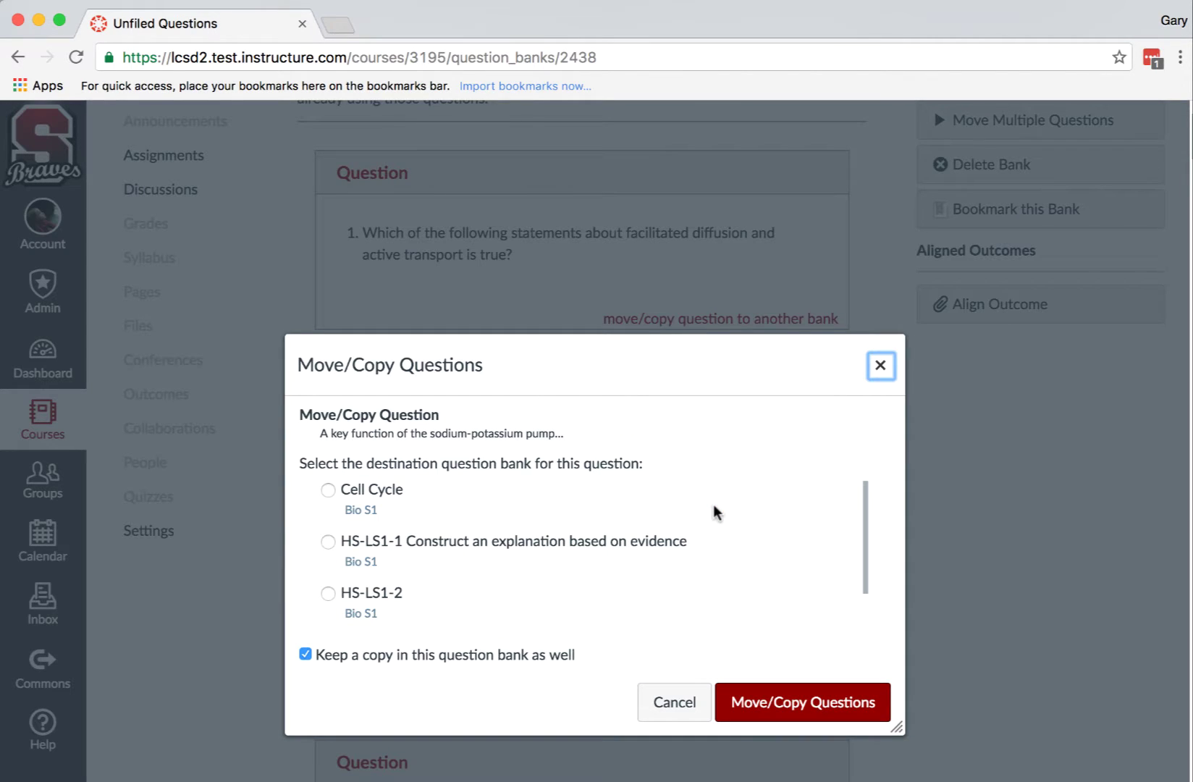
left_click(329, 594)
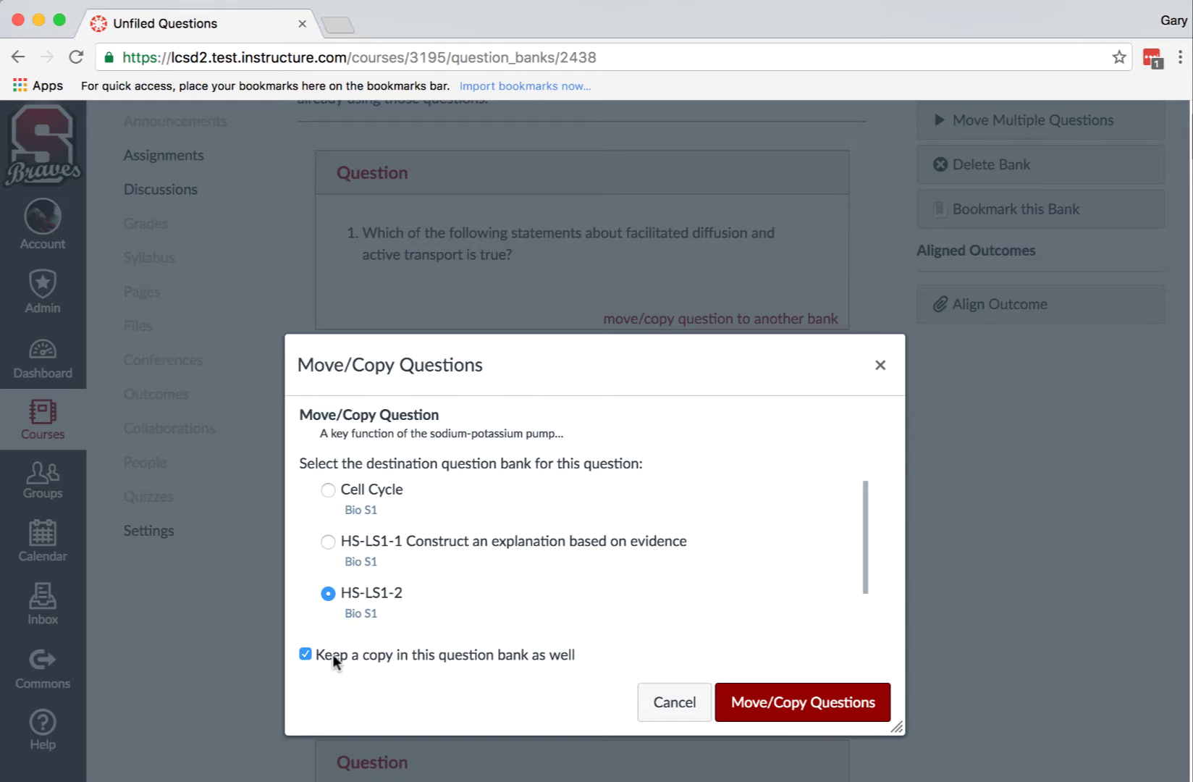
left_click(306, 656)
left_click(801, 702)
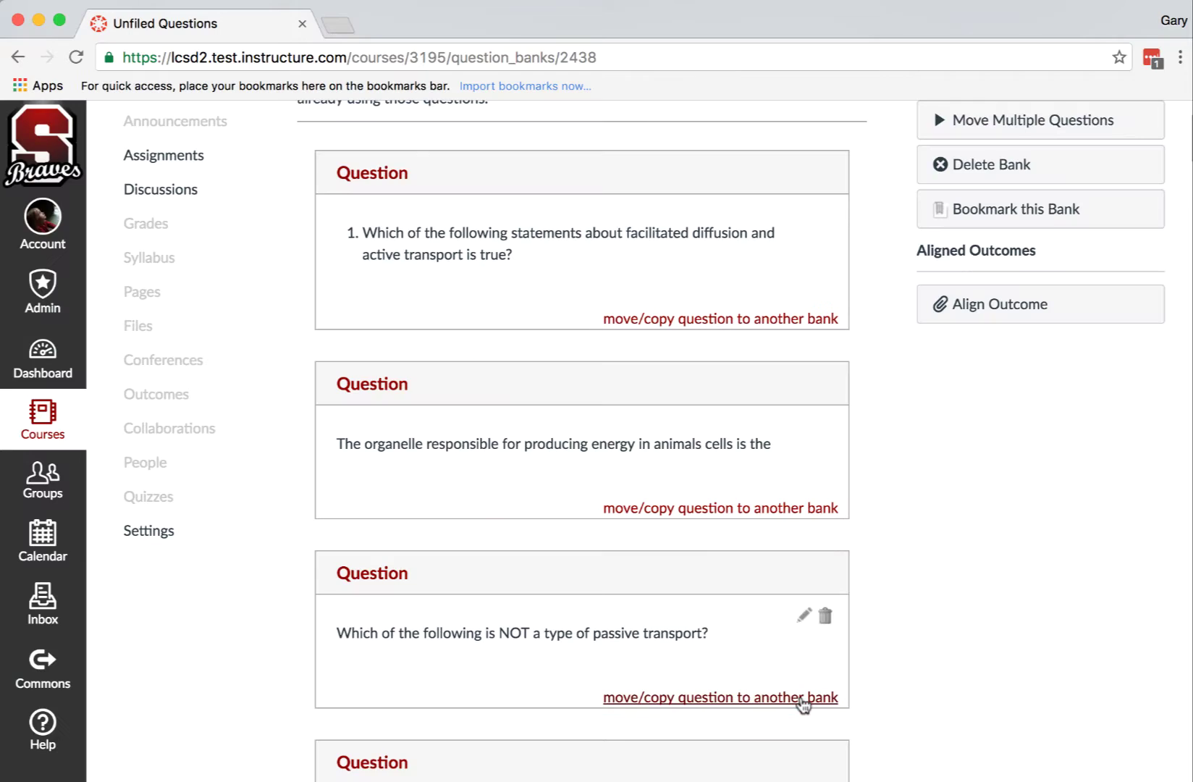
Copy the question about helium in Chambers A and B to the HS-LS1-2 bank, keeping a copy in Unfiled Questions.
scroll(800, 706, "down", 3)
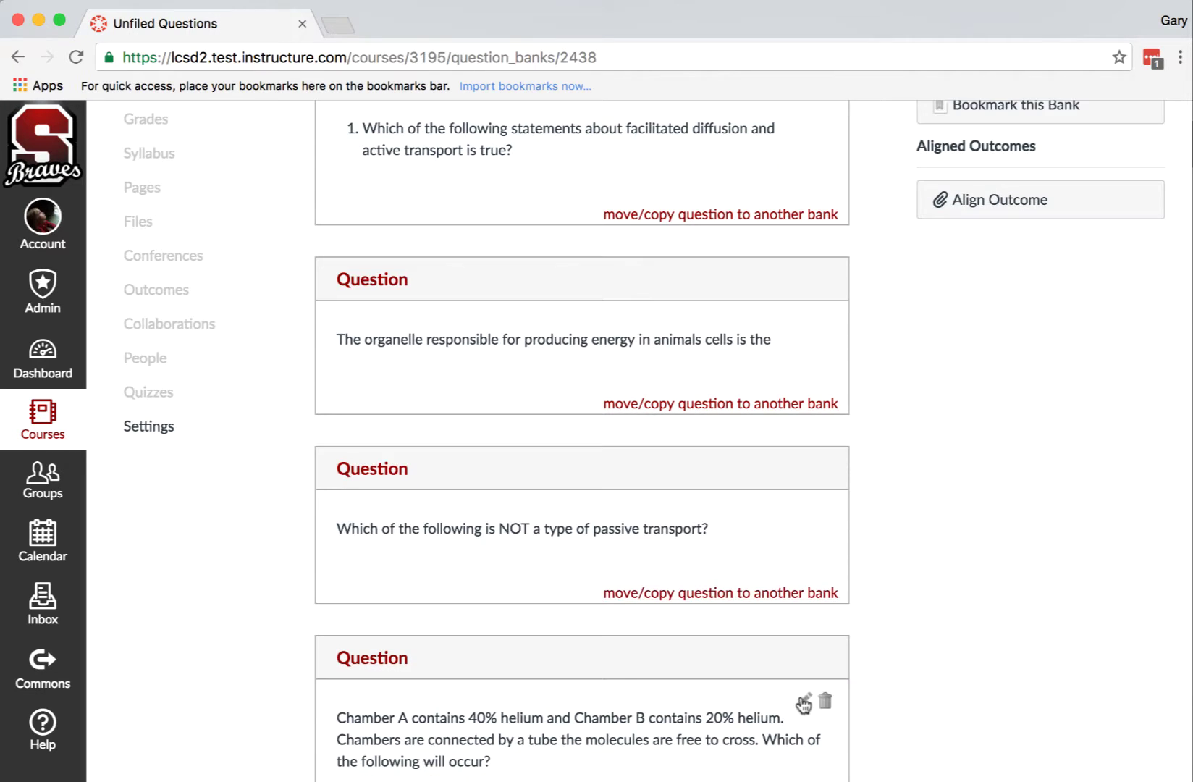
left_click(753, 712)
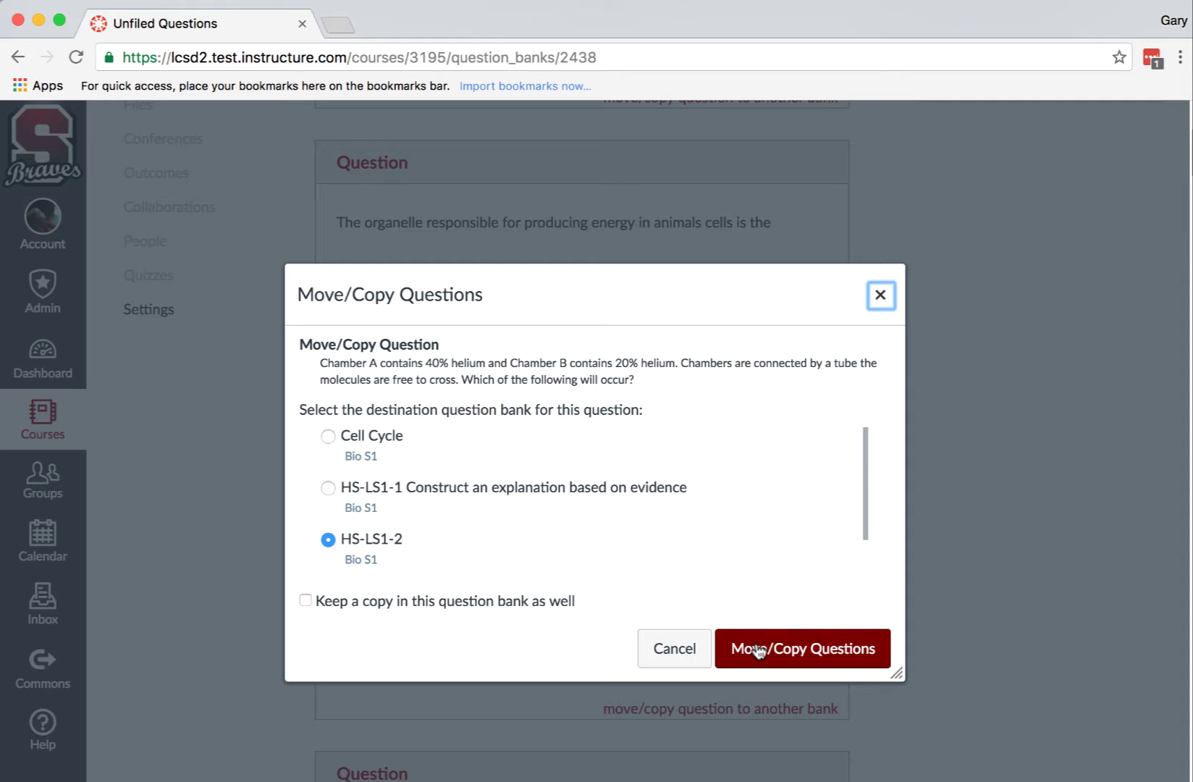
left_click(306, 601)
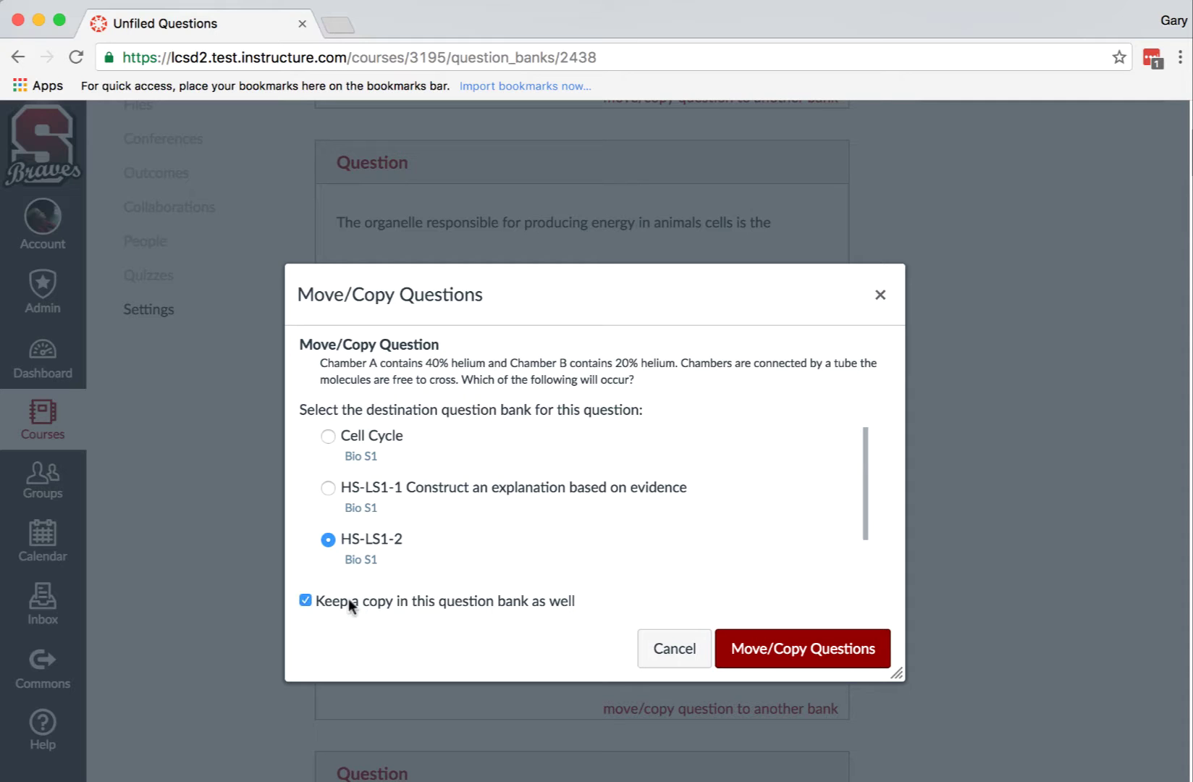
left_click(772, 650)
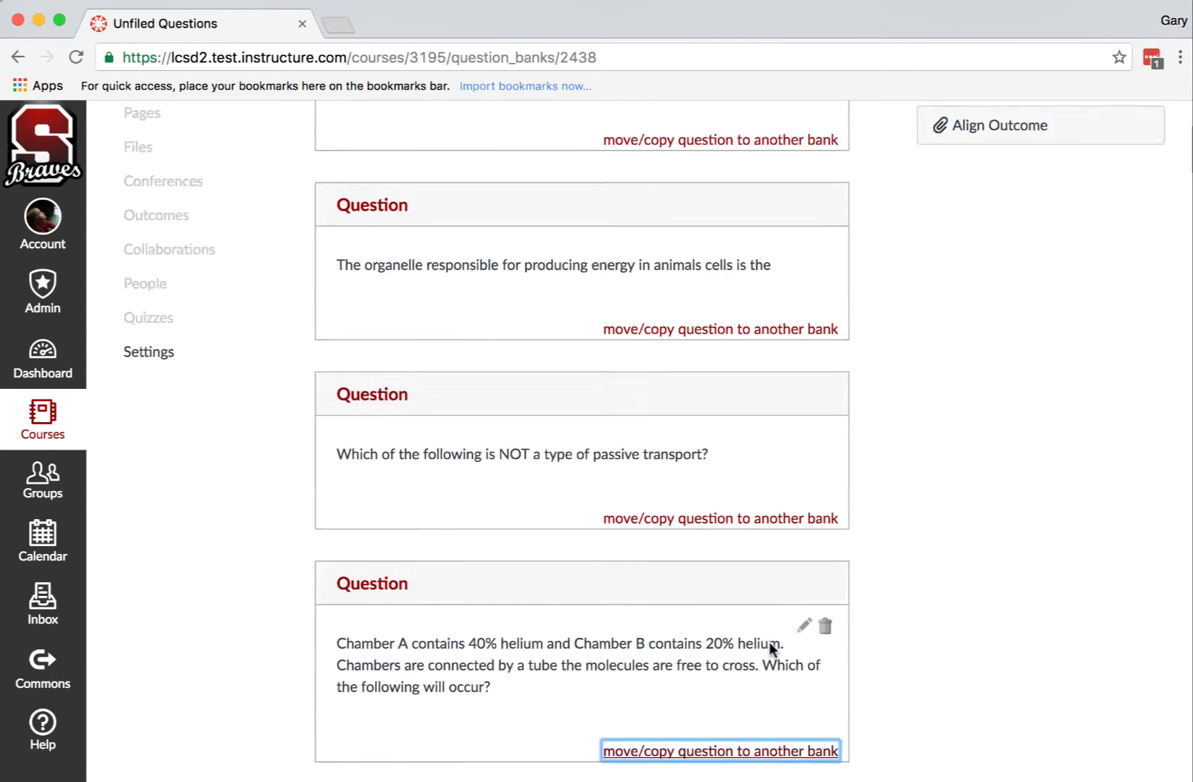
Copy the "Active transport requires:" question to HS-LS1-2, keeping a copy in Unfiled Questions as well.
scroll(769, 642, "down", 10)
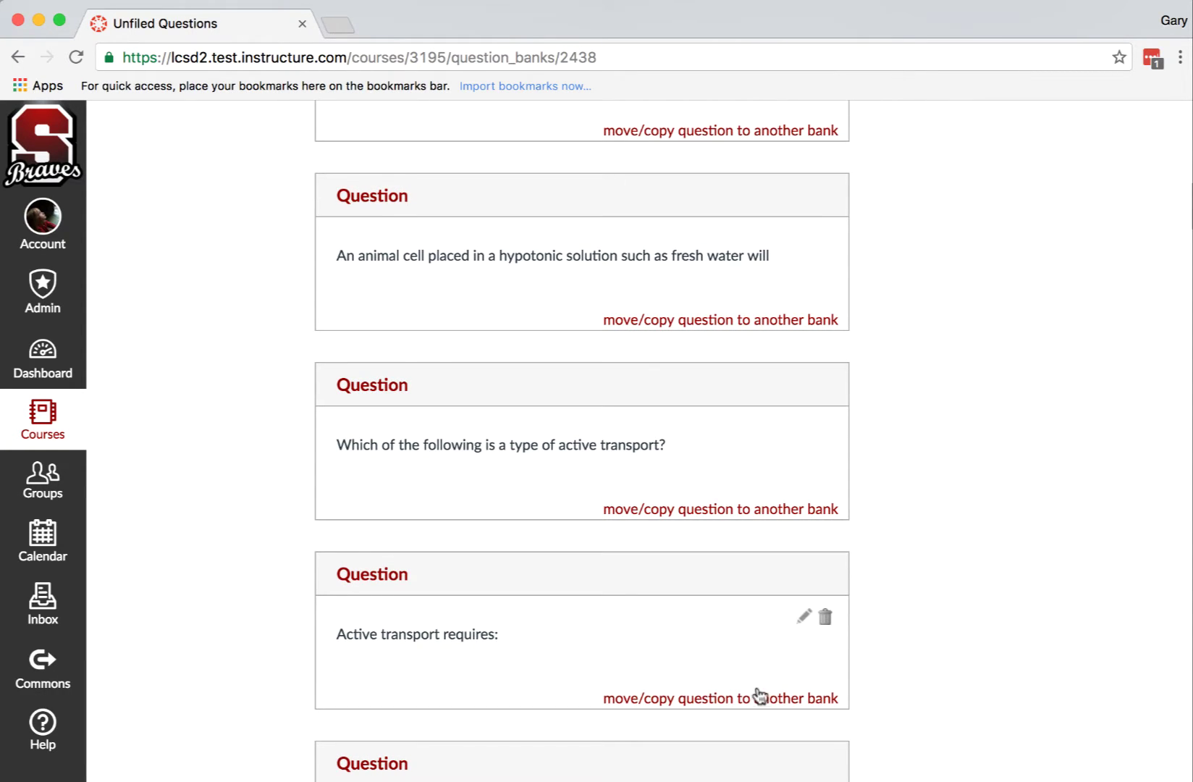
left_click(760, 697)
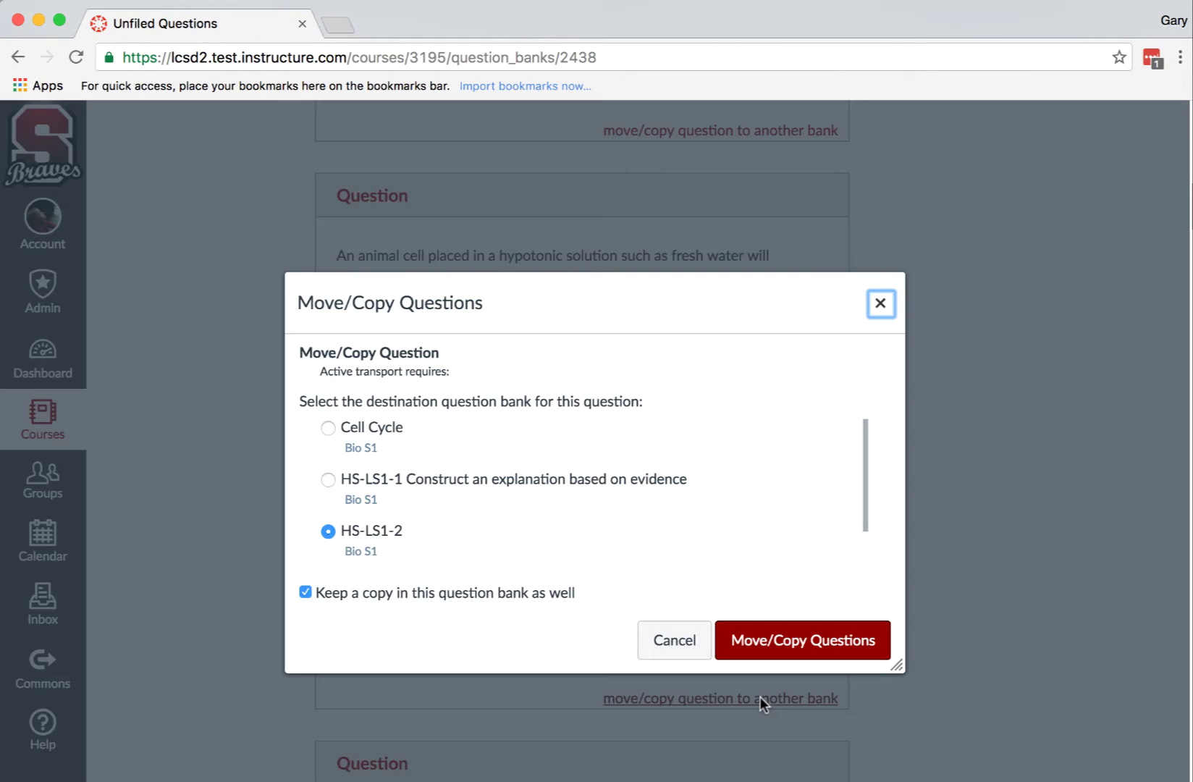
left_click(793, 637)
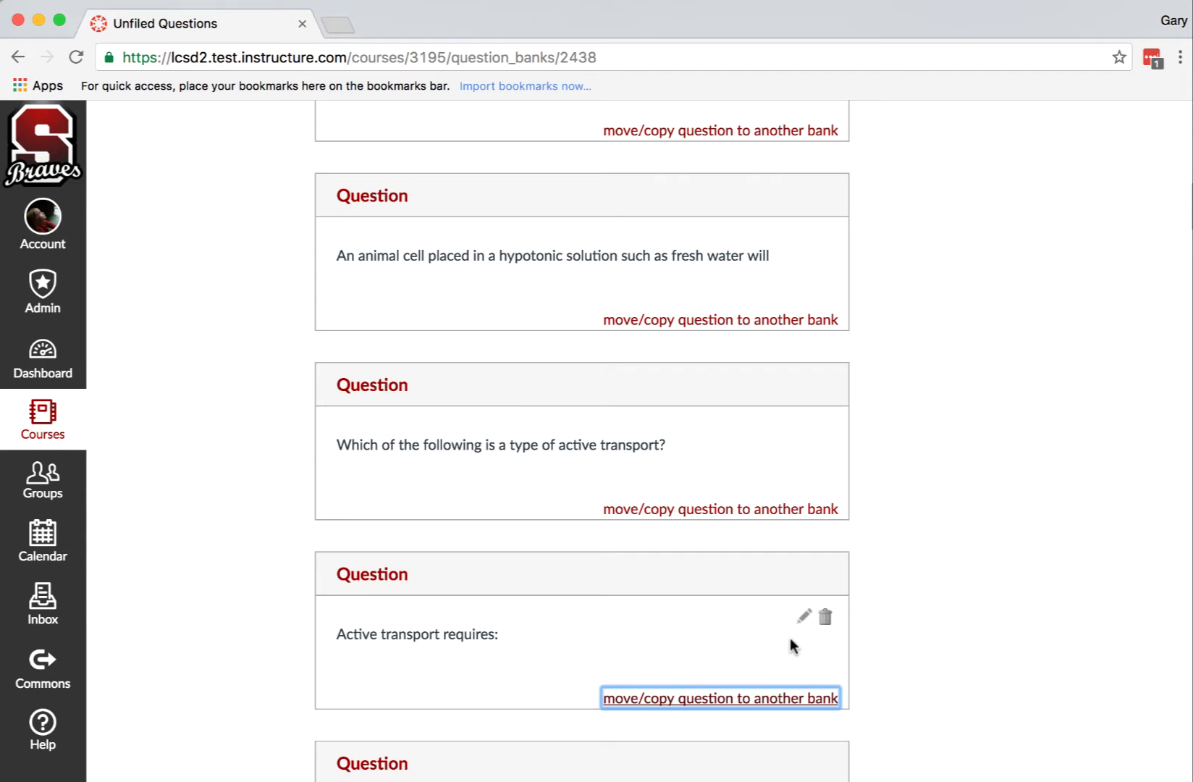
scroll(795, 646, "up", 15)
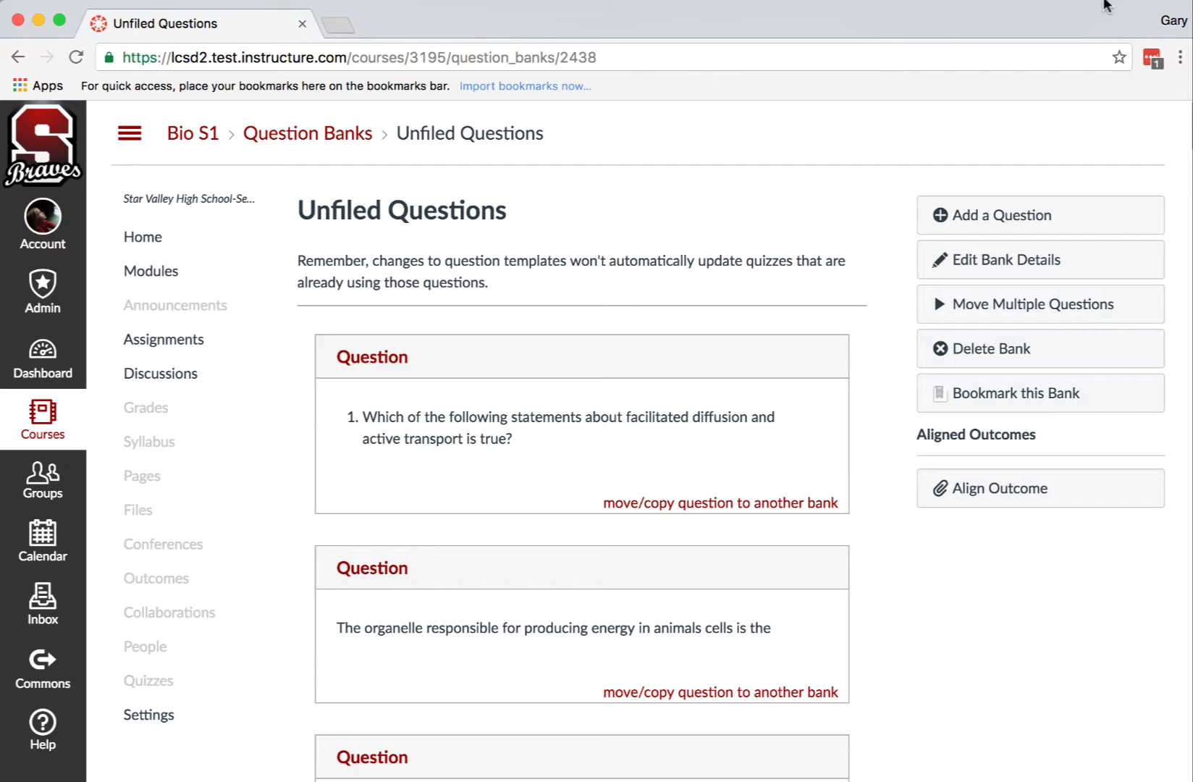
left_click(1040, 1)
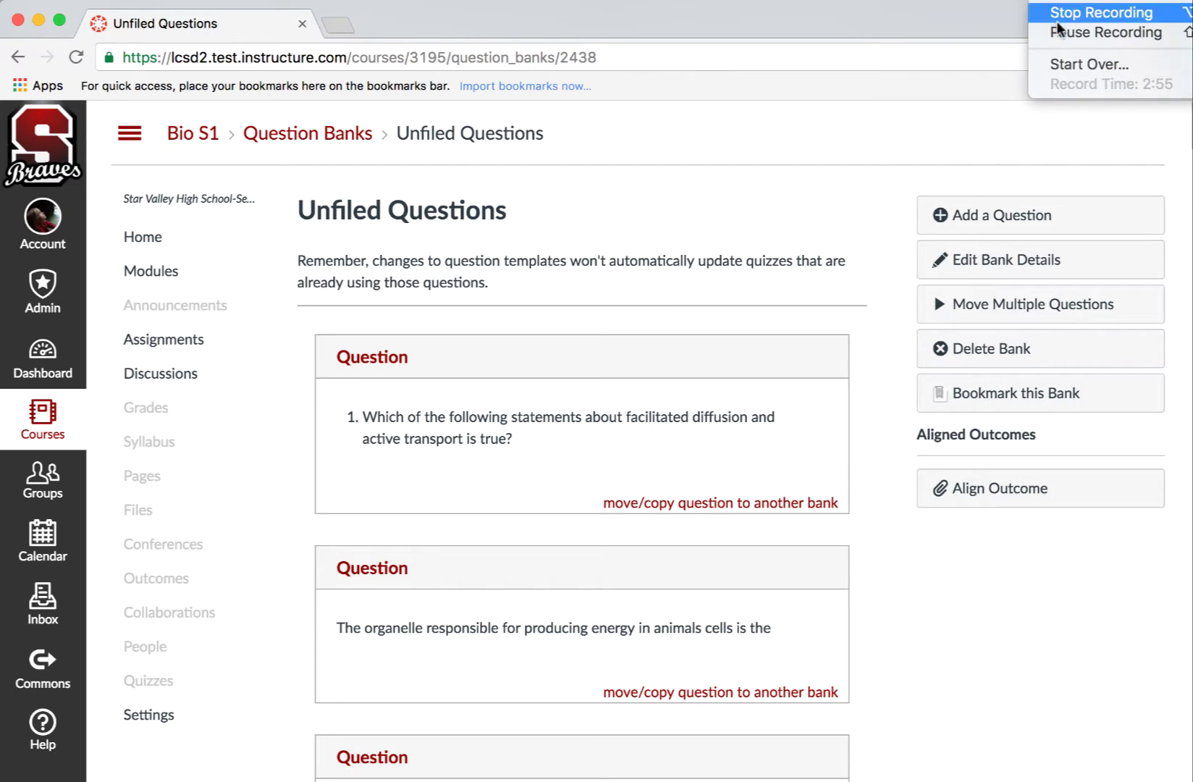
left_click(1062, 31)
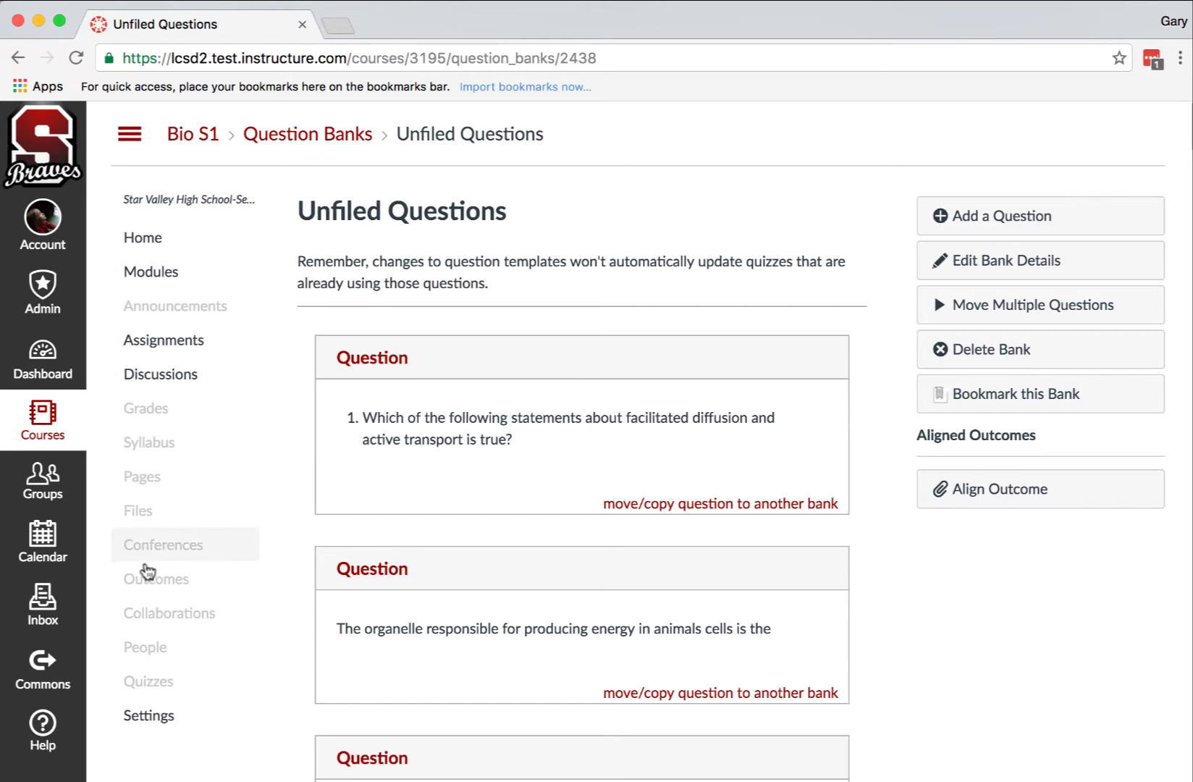
Create a new quiz in the Bio S1 course and go to its question list.
left_click(150, 680)
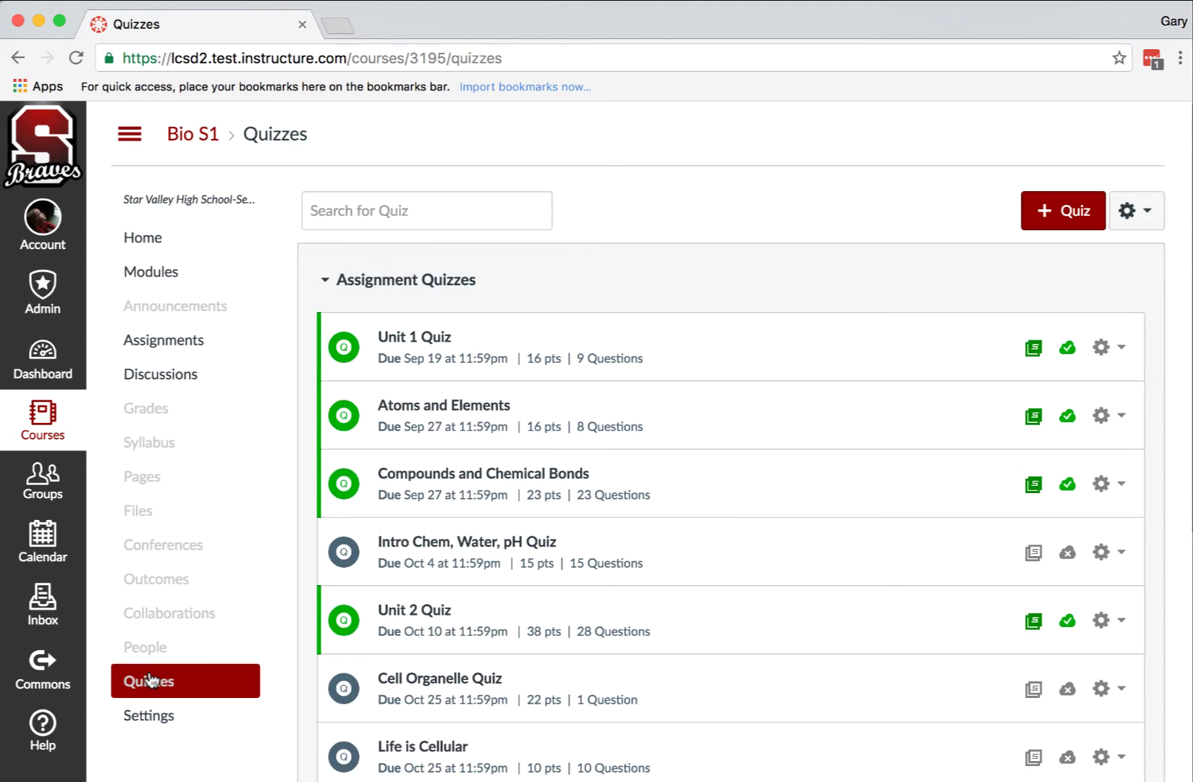
left_click(1062, 215)
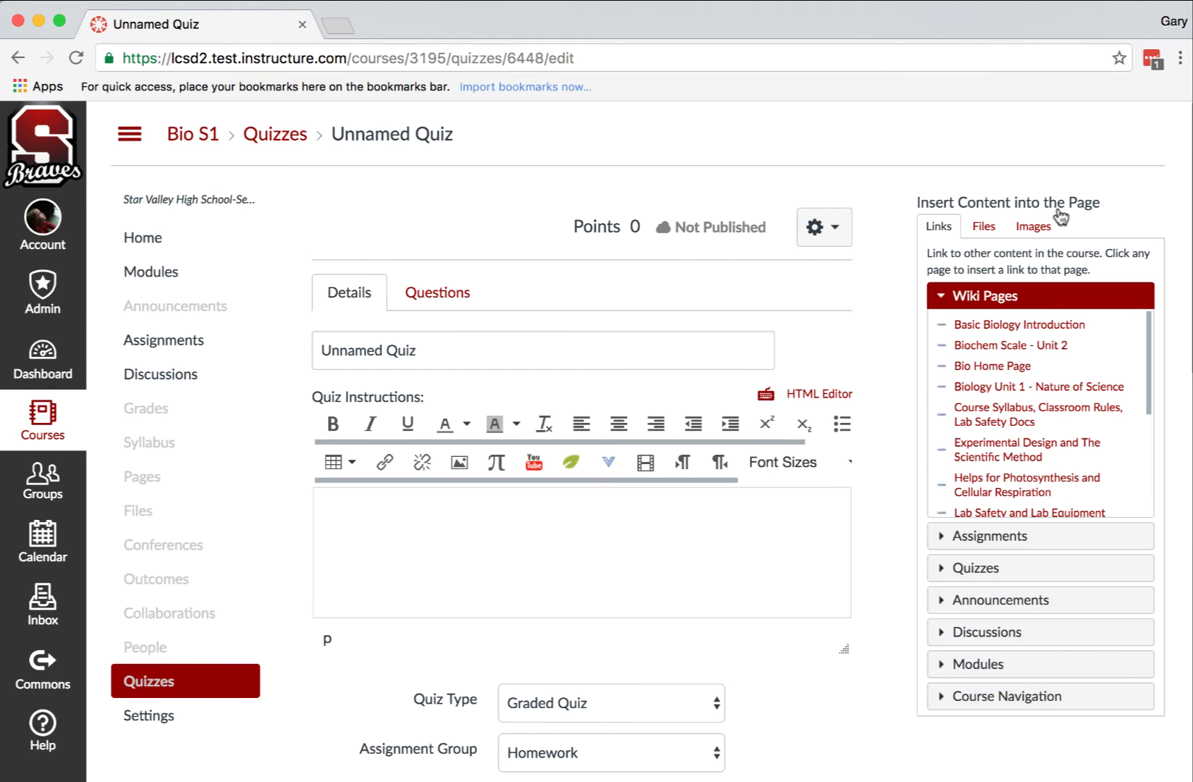
scroll(441, 375, "down", 2)
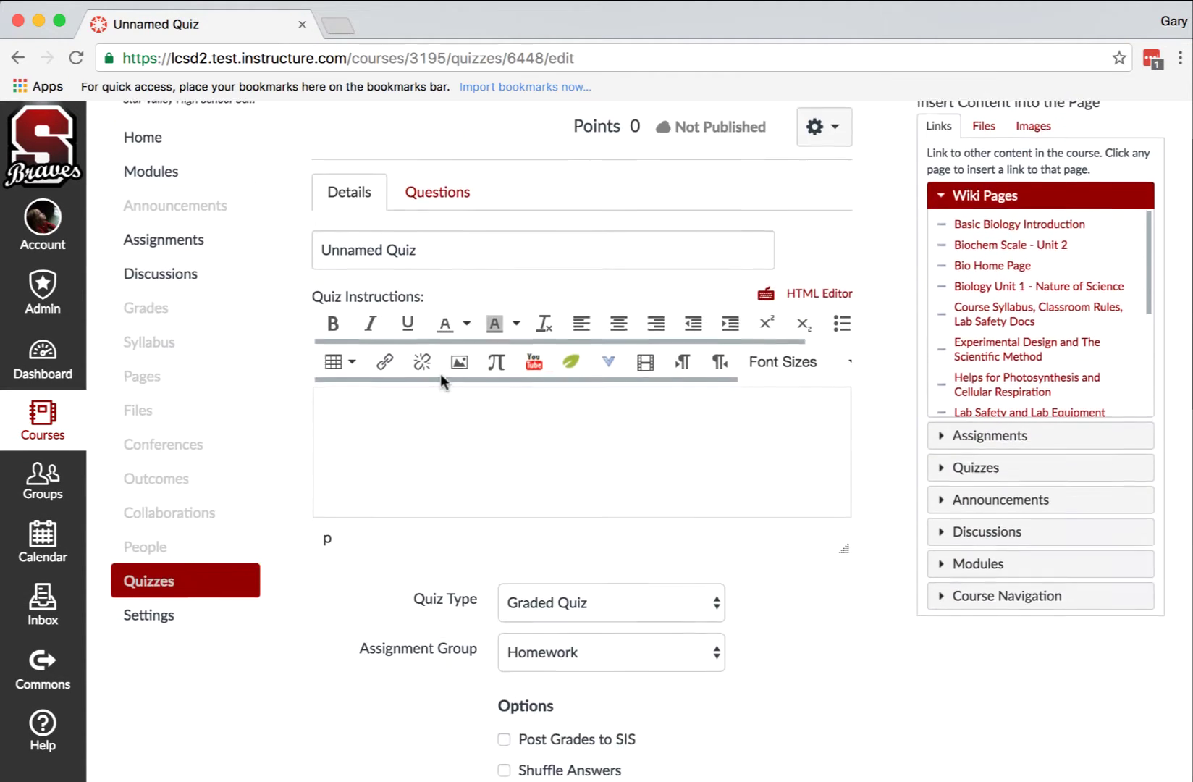
scroll(441, 376, "up", 2)
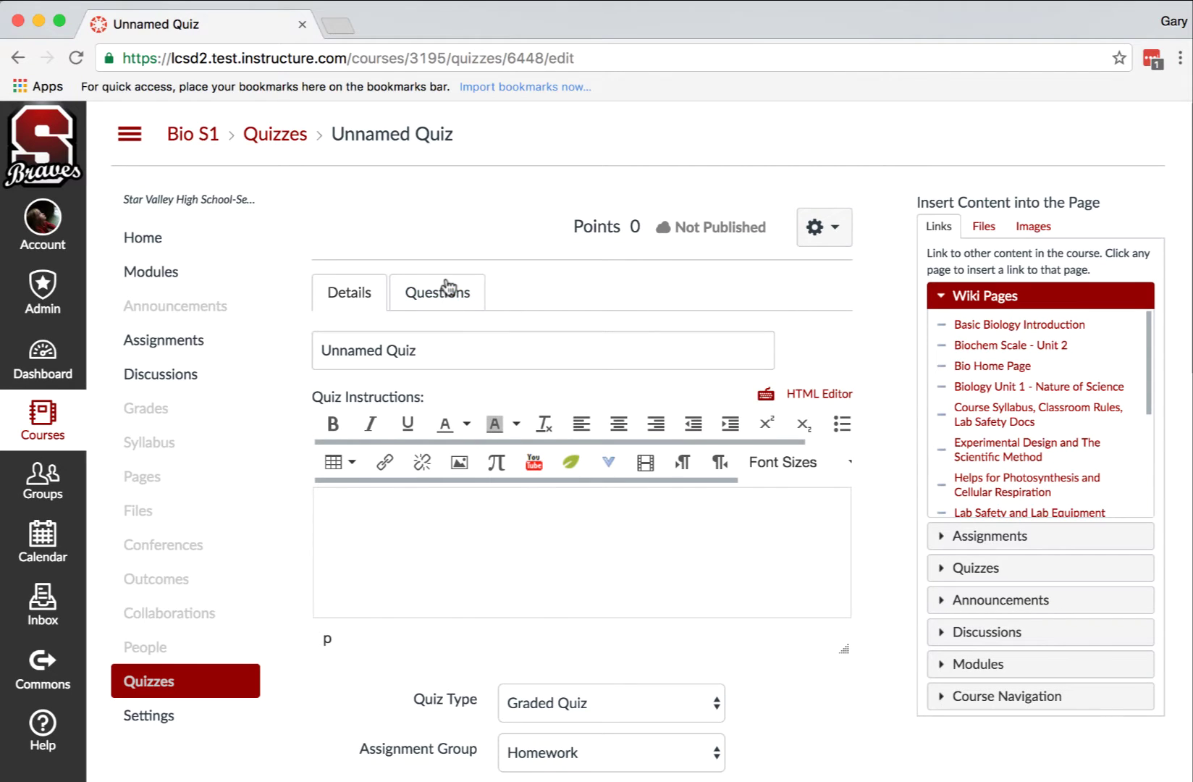
left_click(447, 287)
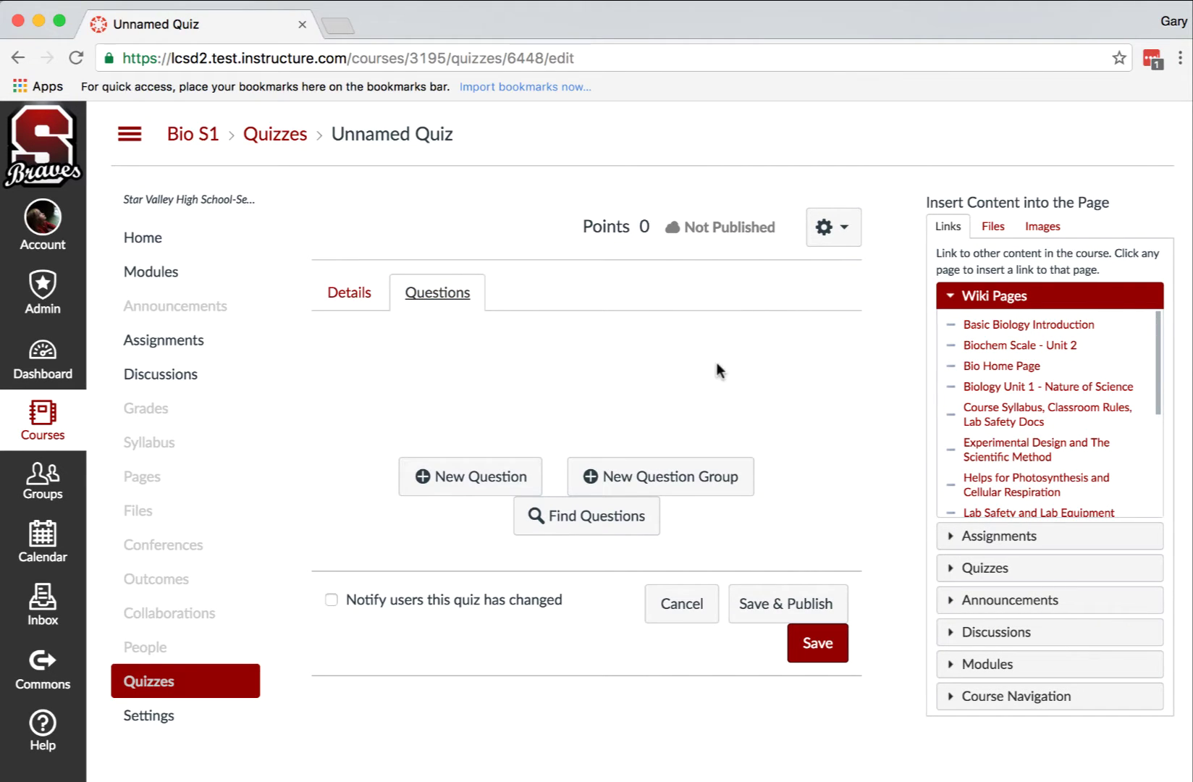
Look for existing quiz questions in the question banks and open the Bio S1 bank "HS-LS1-1 Construct an explanation based on evidence".
left_click(599, 522)
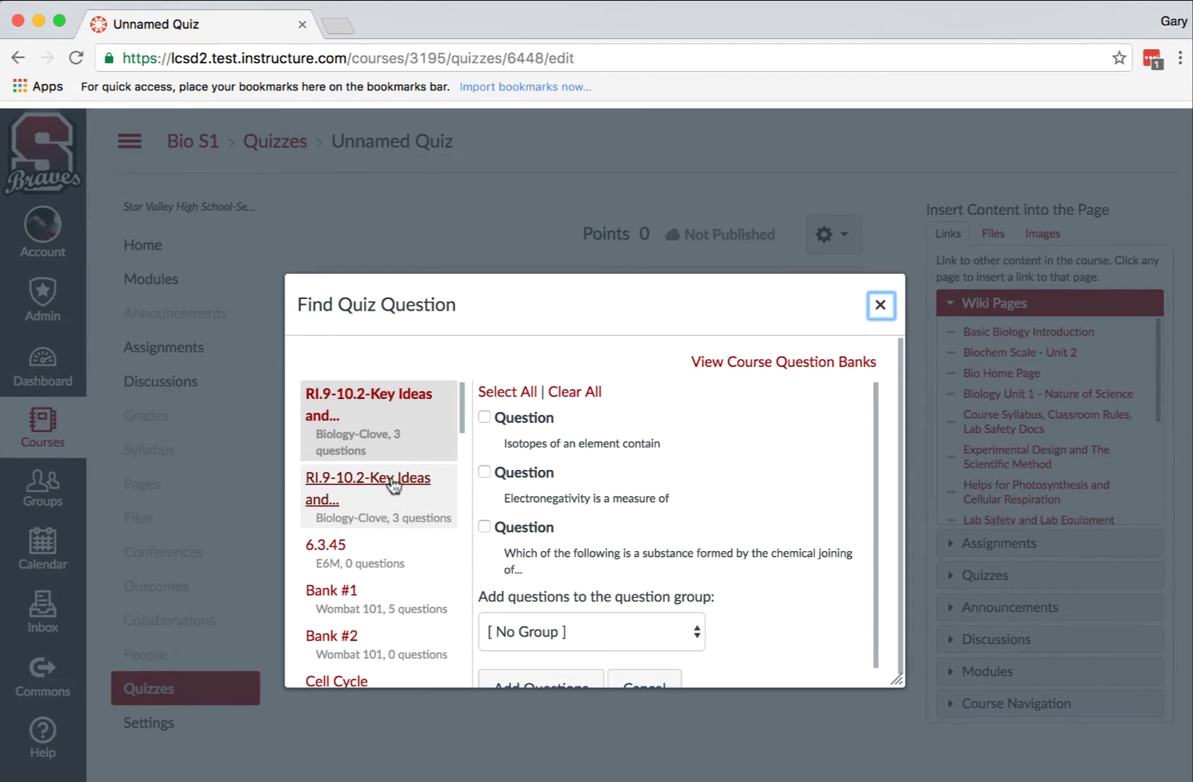
scroll(395, 485, "down", 5)
scroll(393, 484, "down", 1)
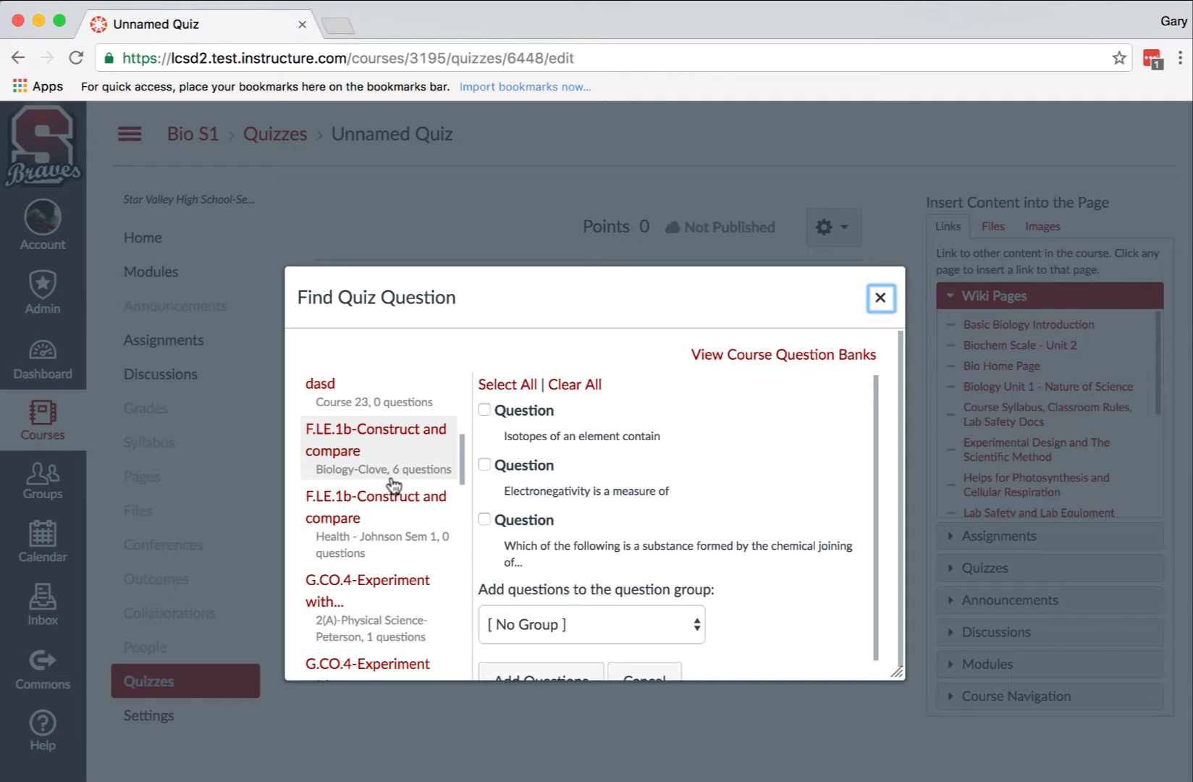
scroll(393, 484, "down", 5)
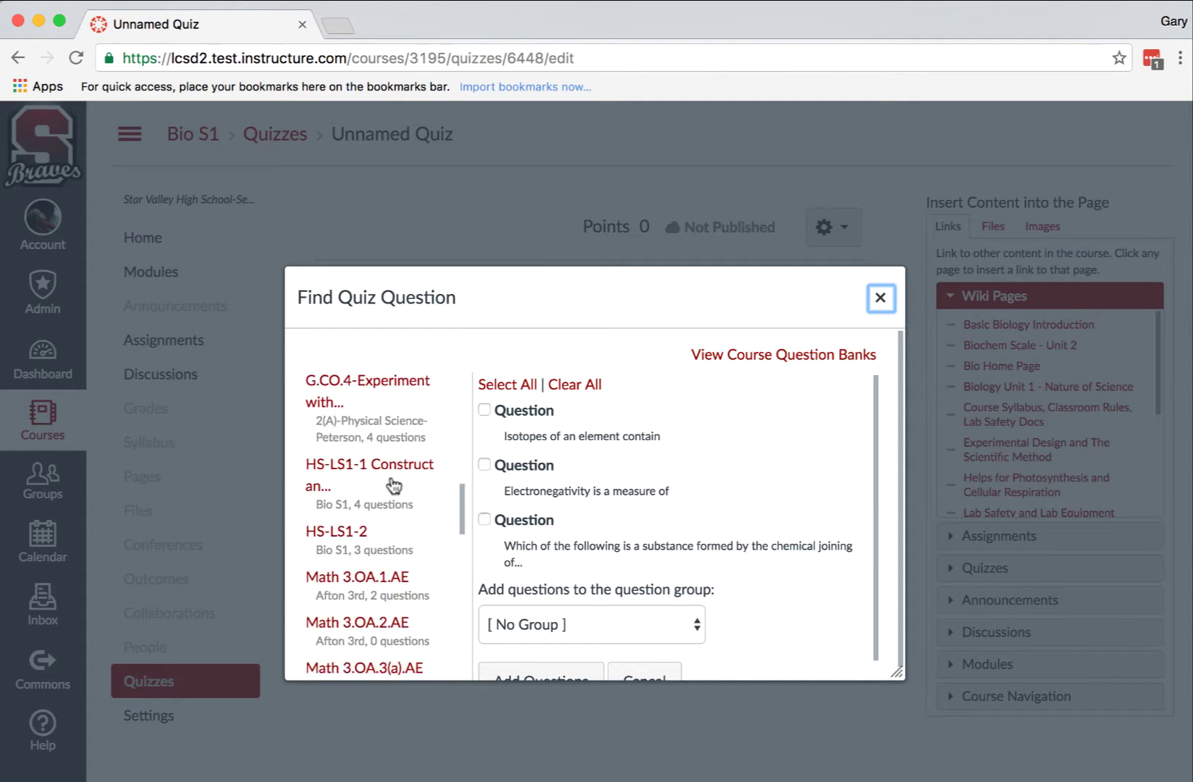
scroll(393, 483, "down", 3)
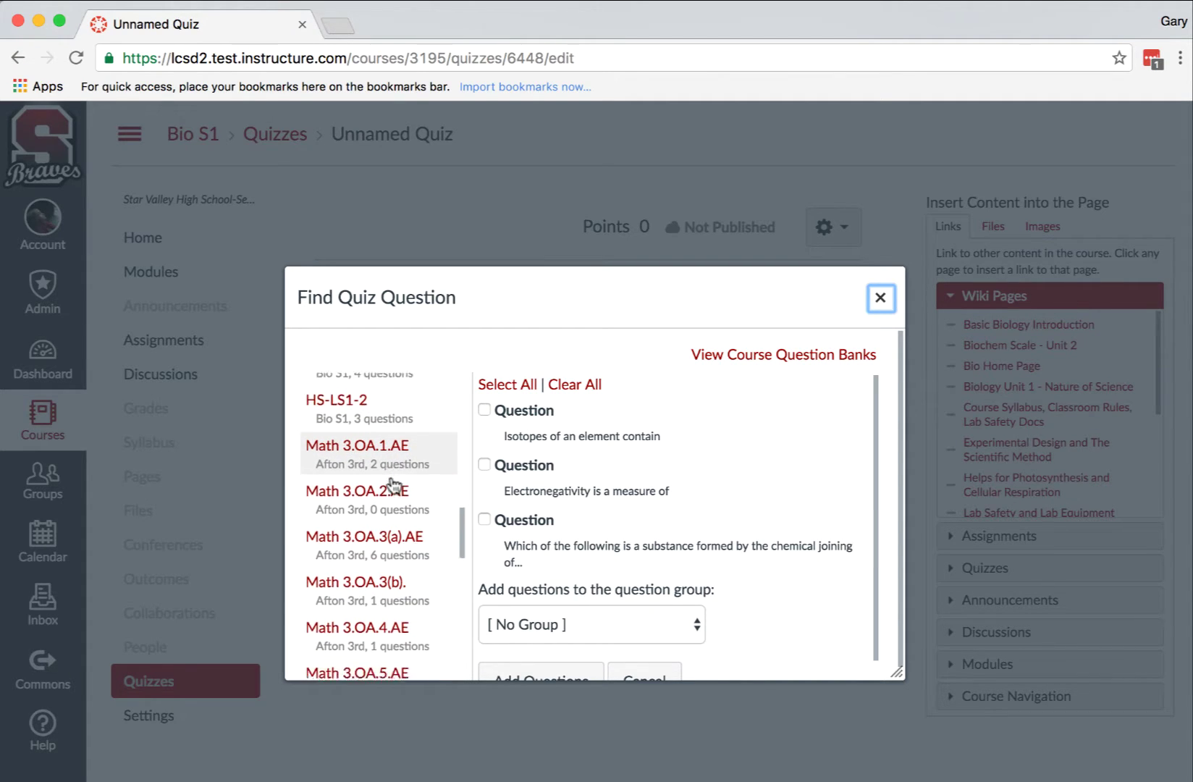
scroll(394, 483, "up", 3)
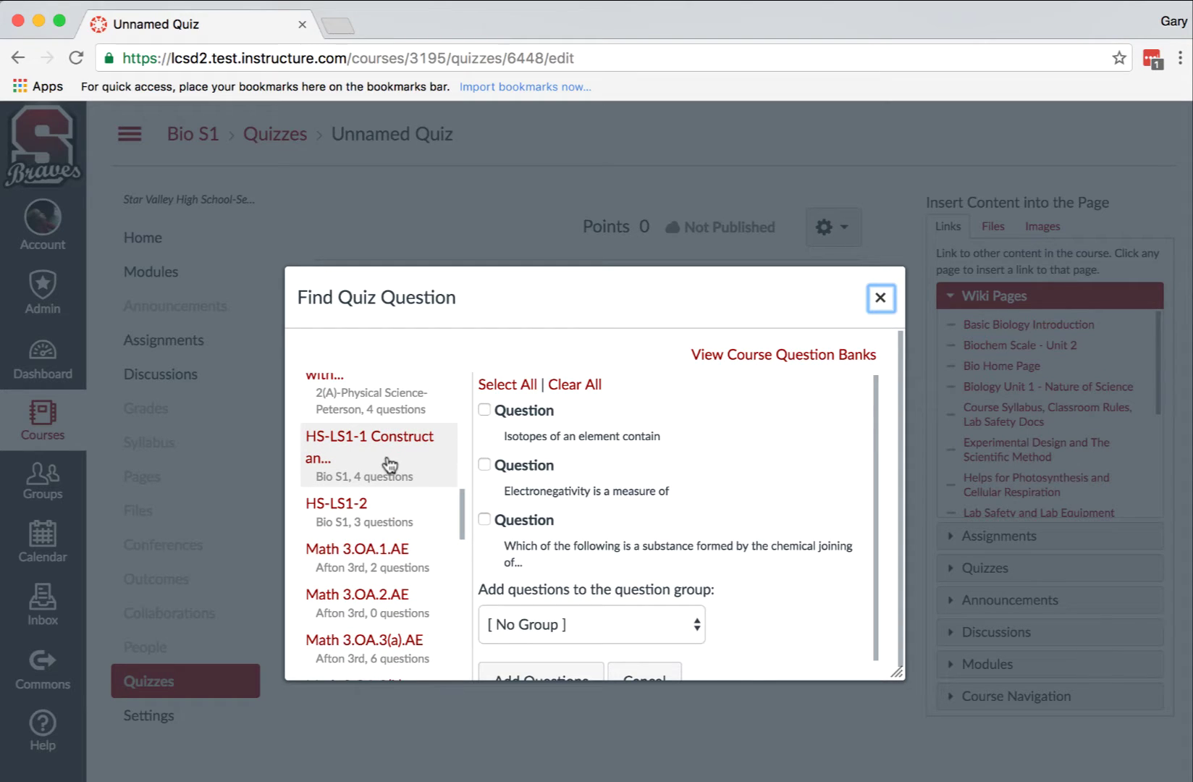
scroll(389, 463, "up", 1)
scroll(390, 463, "down", 5)
scroll(390, 464, "up", 6)
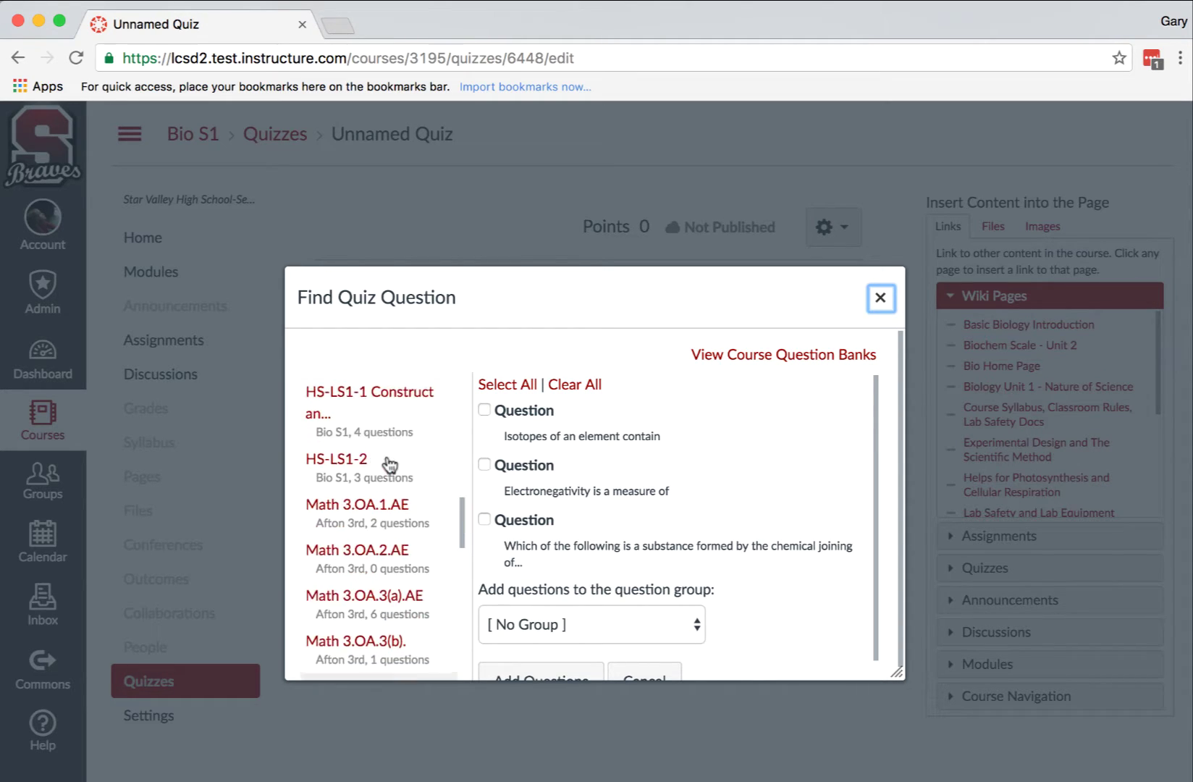
scroll(391, 464, "down", 2)
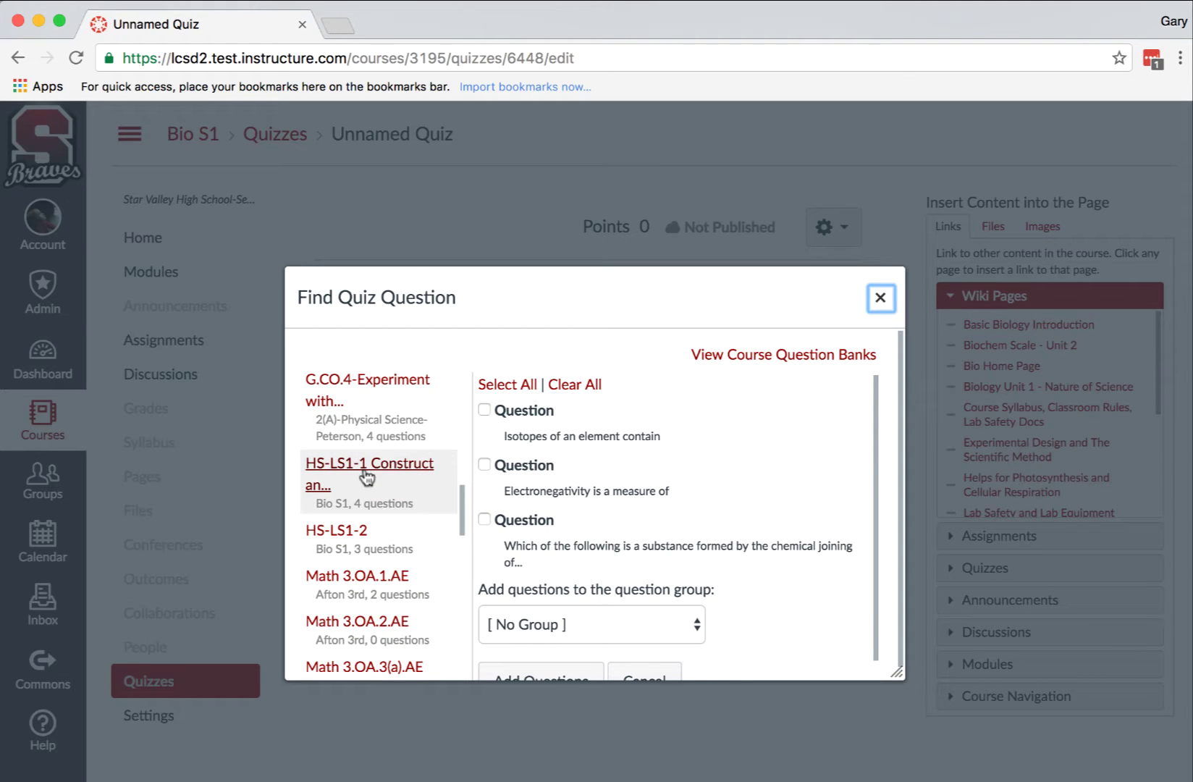
left_click(368, 474)
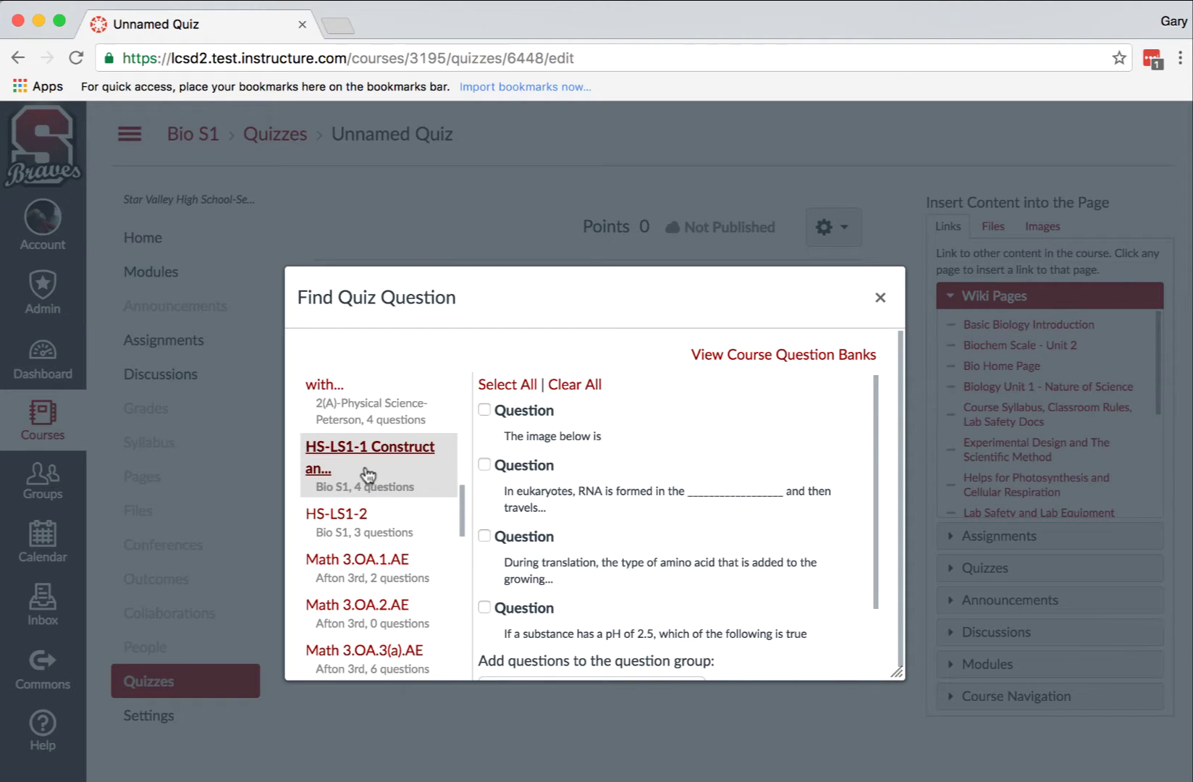
Add the question about where RNA forms in eukaryotes and the pH 2.5 substance question to the quiz, with no question group.
left_click(485, 467)
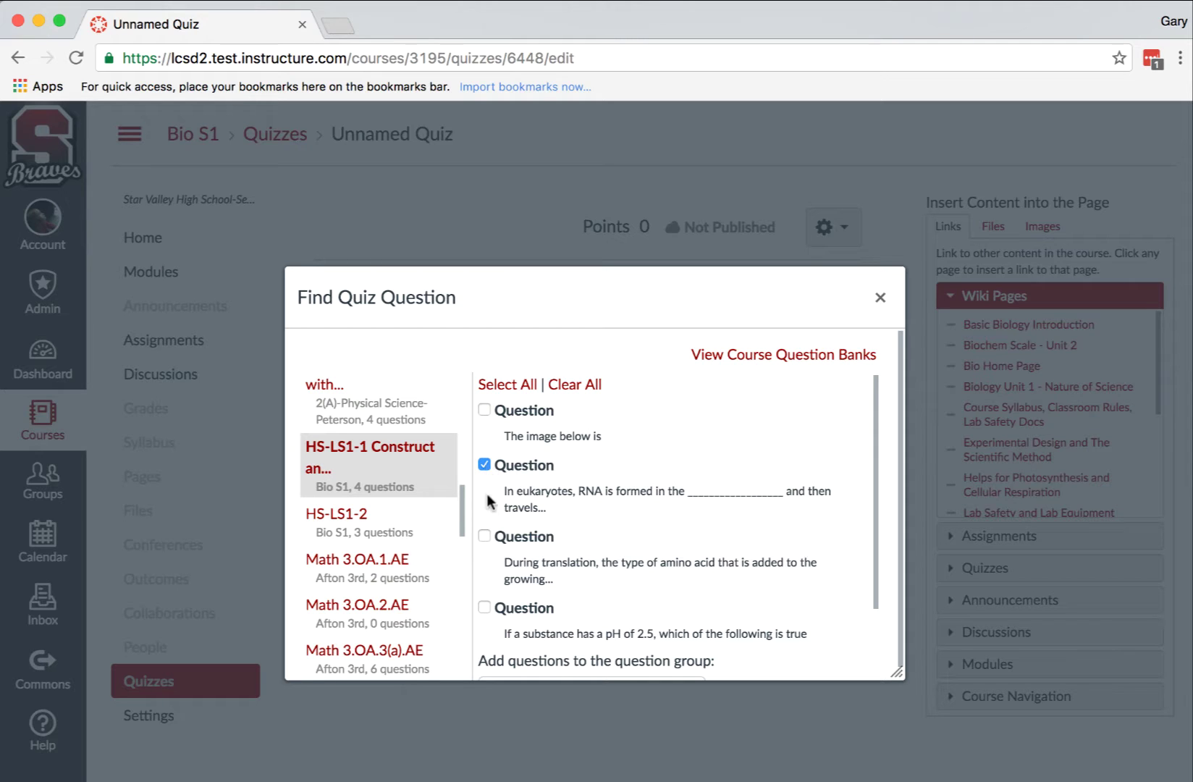
left_click(484, 610)
scroll(694, 560, "down", 3)
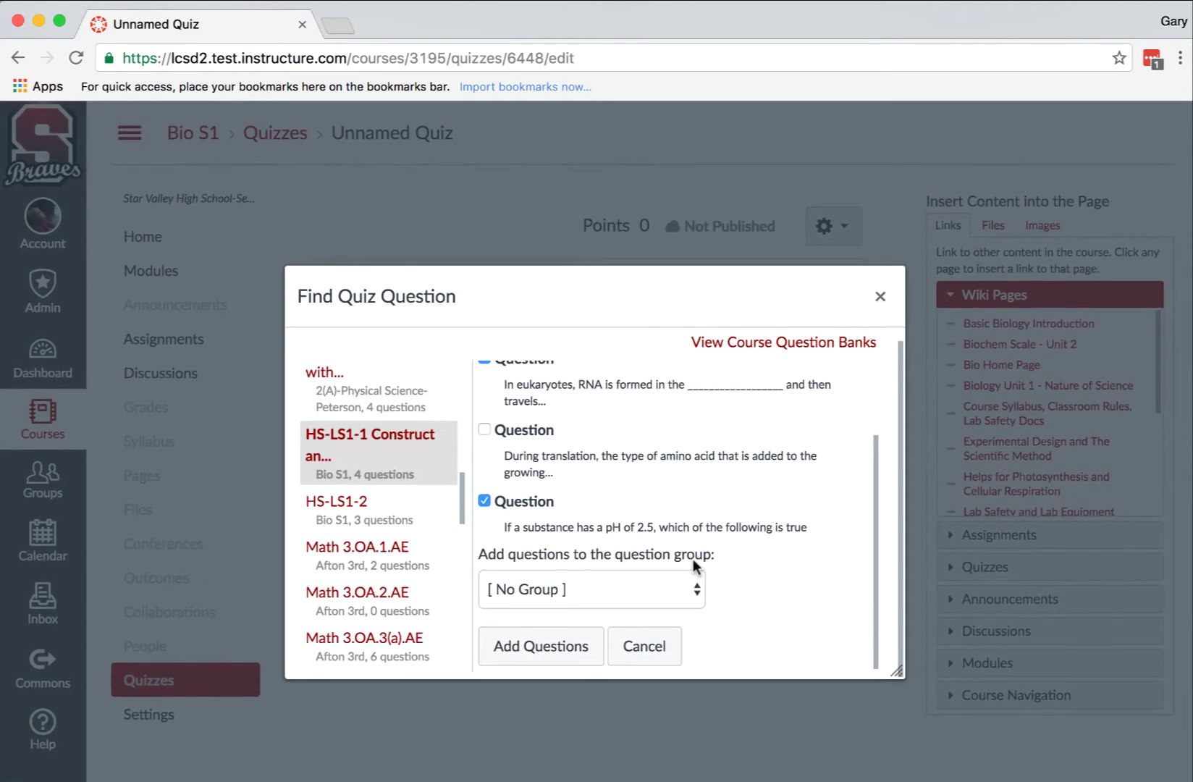
left_click(562, 650)
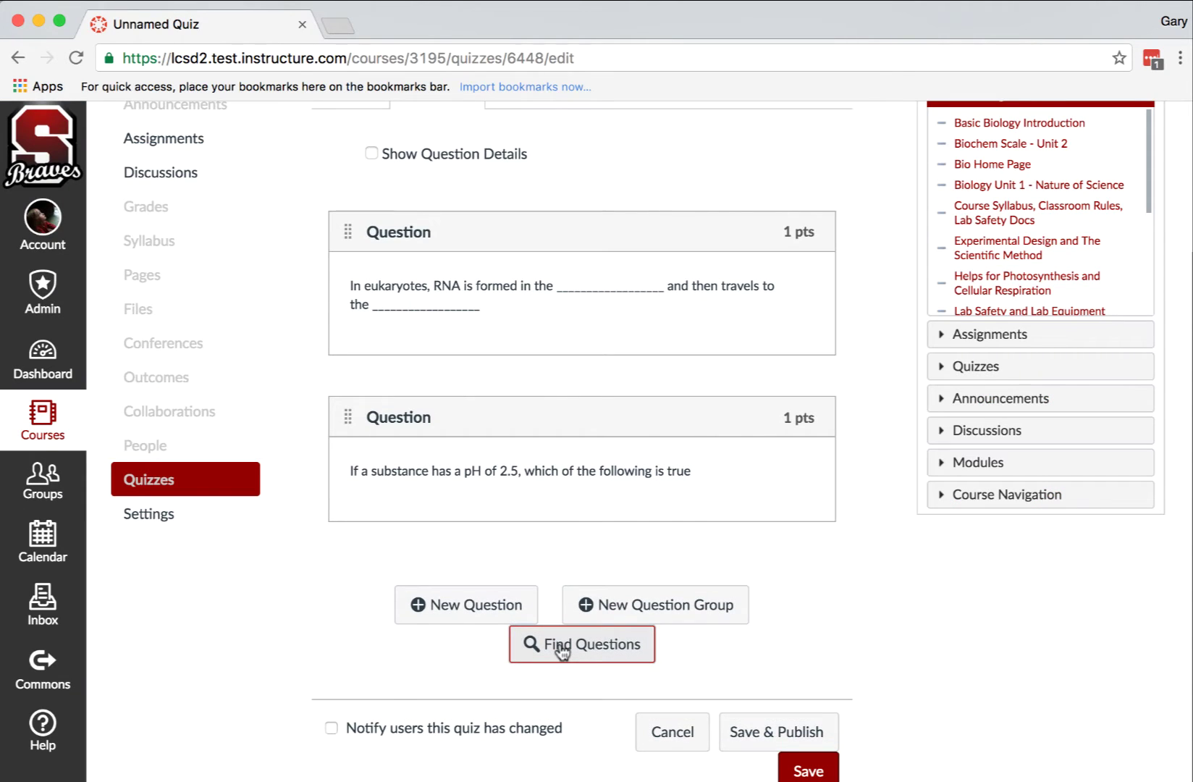
Add the sodium-potassium pump, helium chambers and "Active transport requires:" questions from the HS-LS1-2 bank to the quiz, with no question group.
left_click(616, 652)
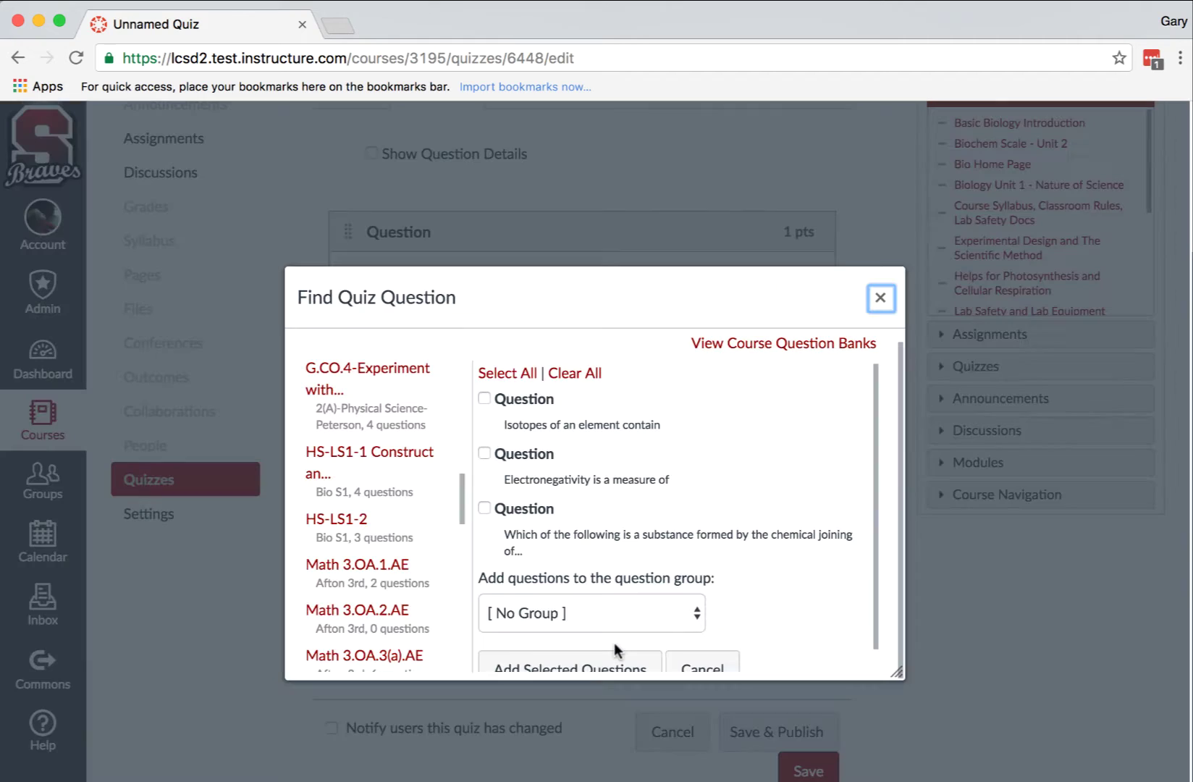
left_click(348, 521)
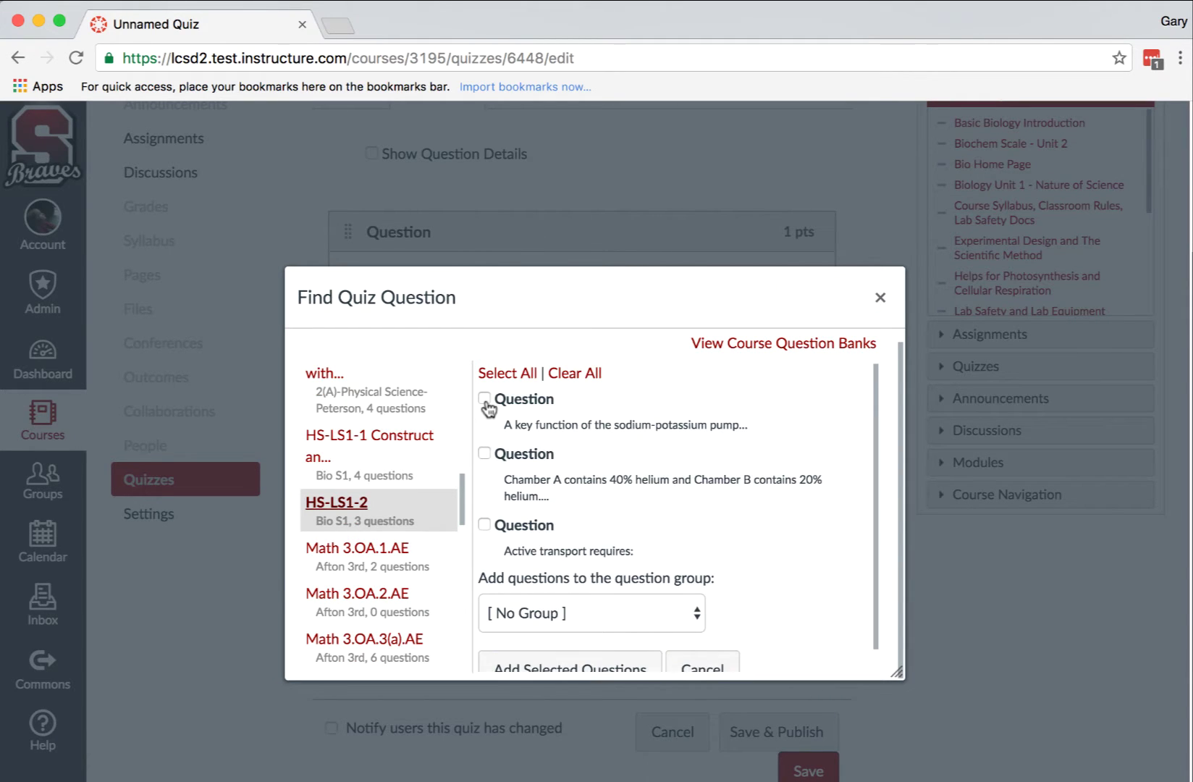
left_click(485, 399)
left_click(485, 455)
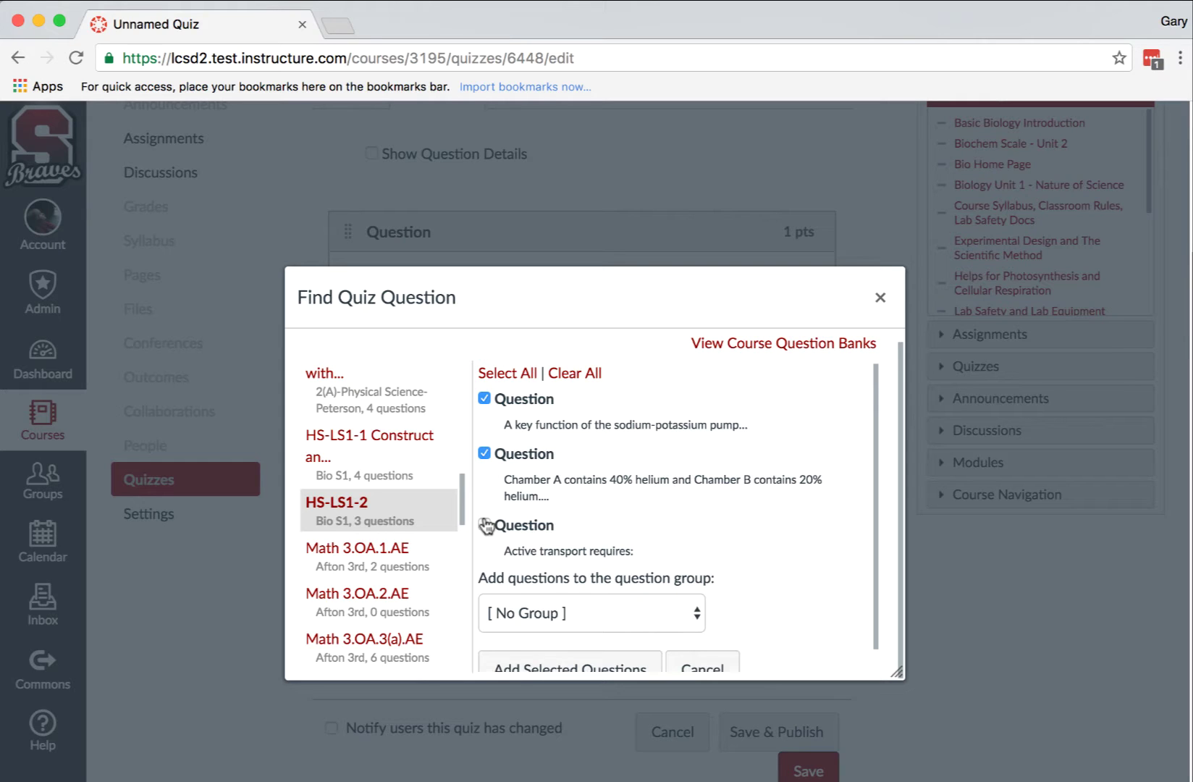
left_click(485, 526)
scroll(578, 502, "down", 3)
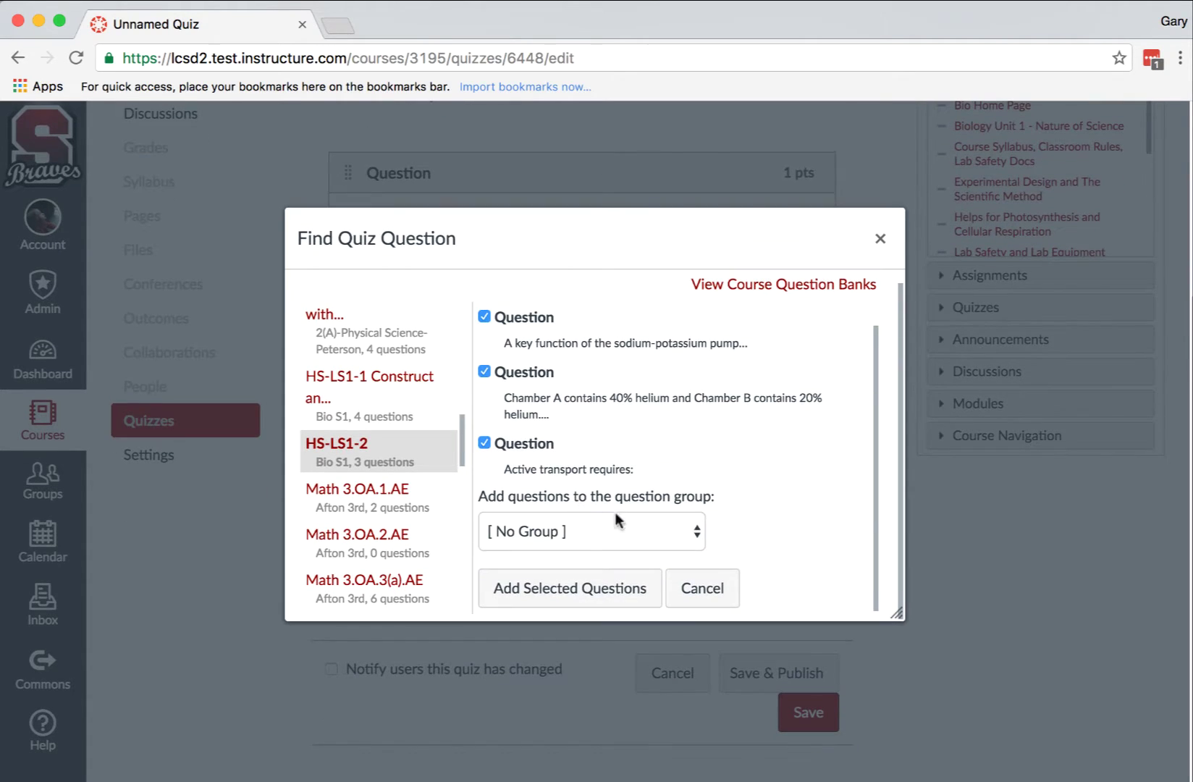
left_click(582, 589)
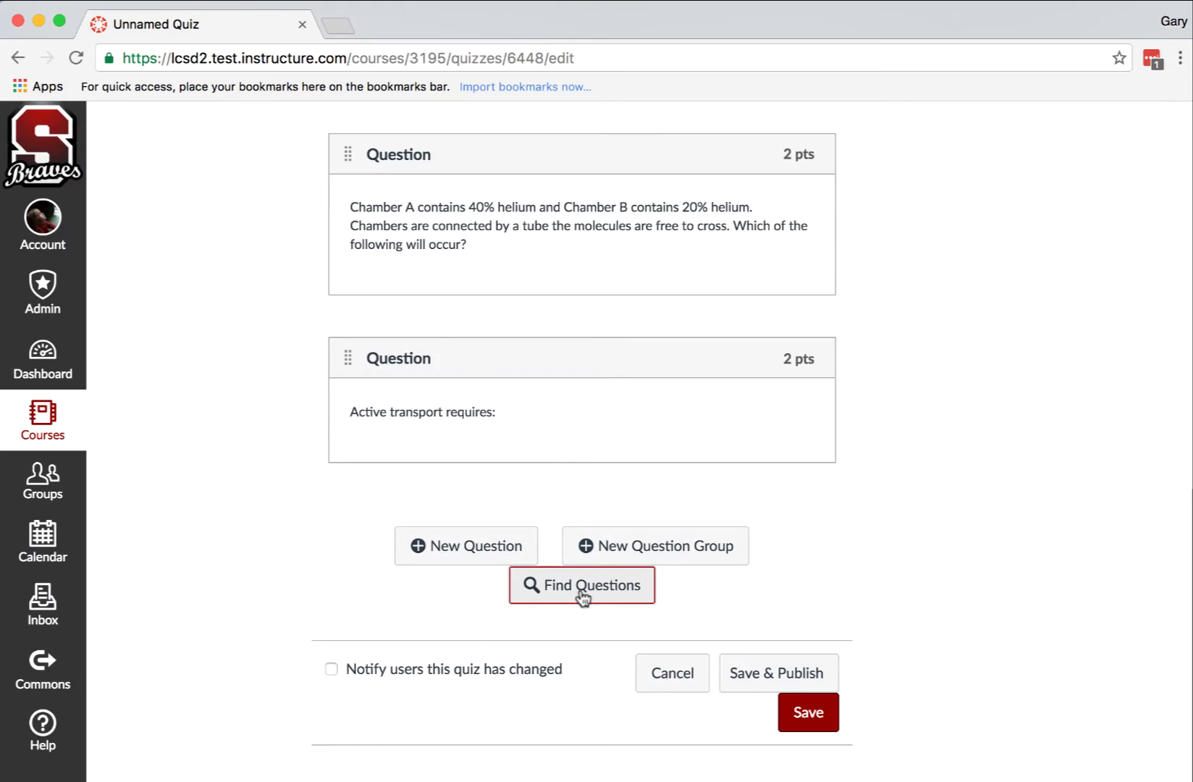
Reorder the quiz questions so the sodium-potassium pump question comes first and the pH 2.5 substance question comes last.
scroll(586, 437, "up", 10)
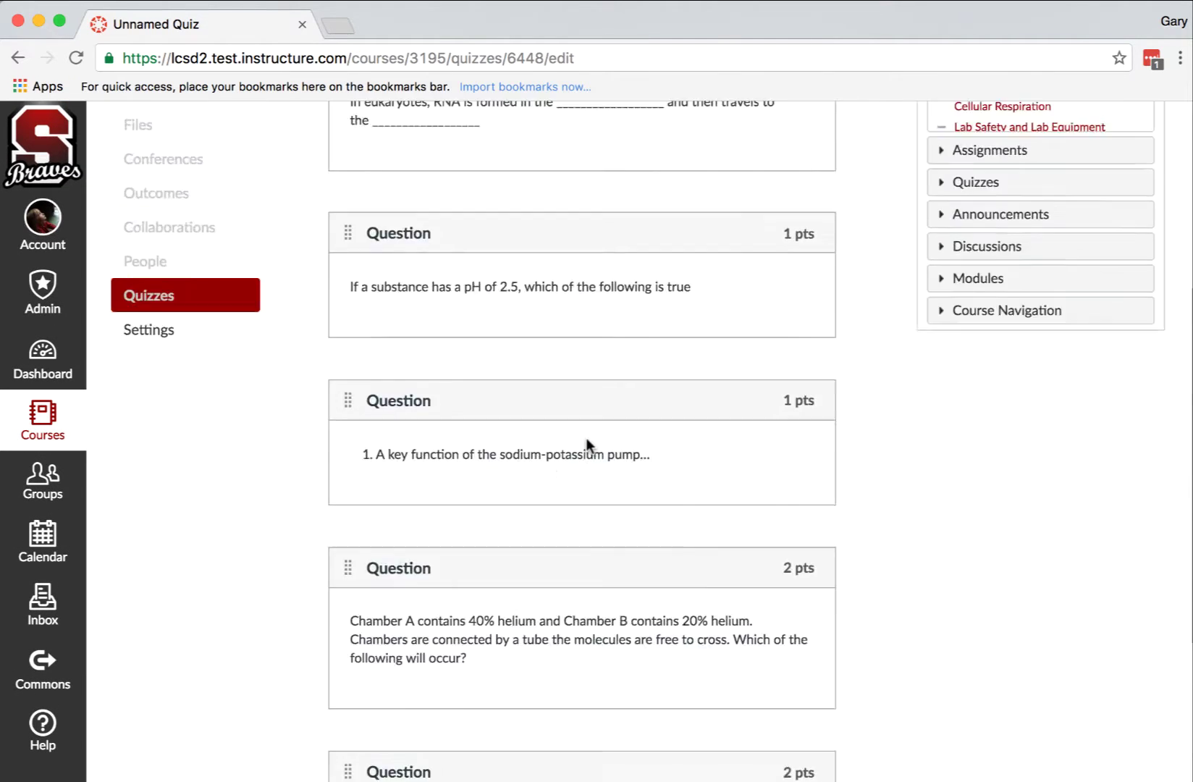
scroll(586, 437, "down", 3)
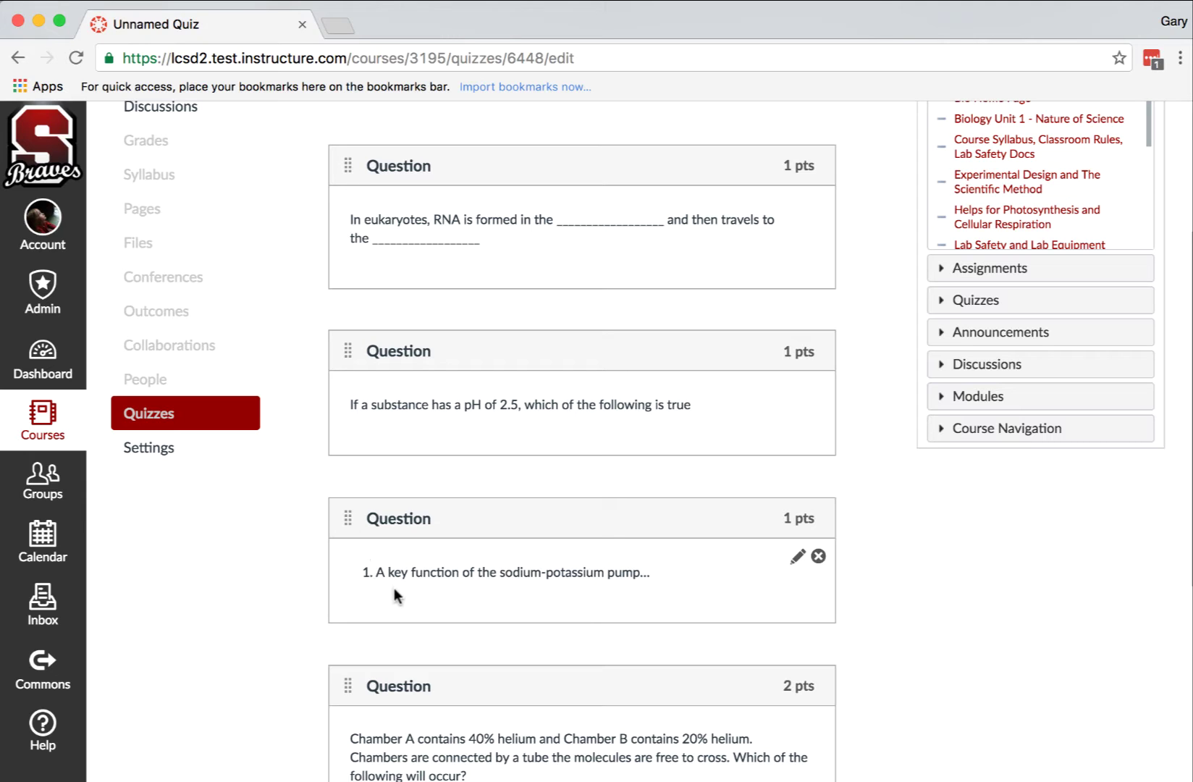
left_click_drag(349, 526, 345, 181)
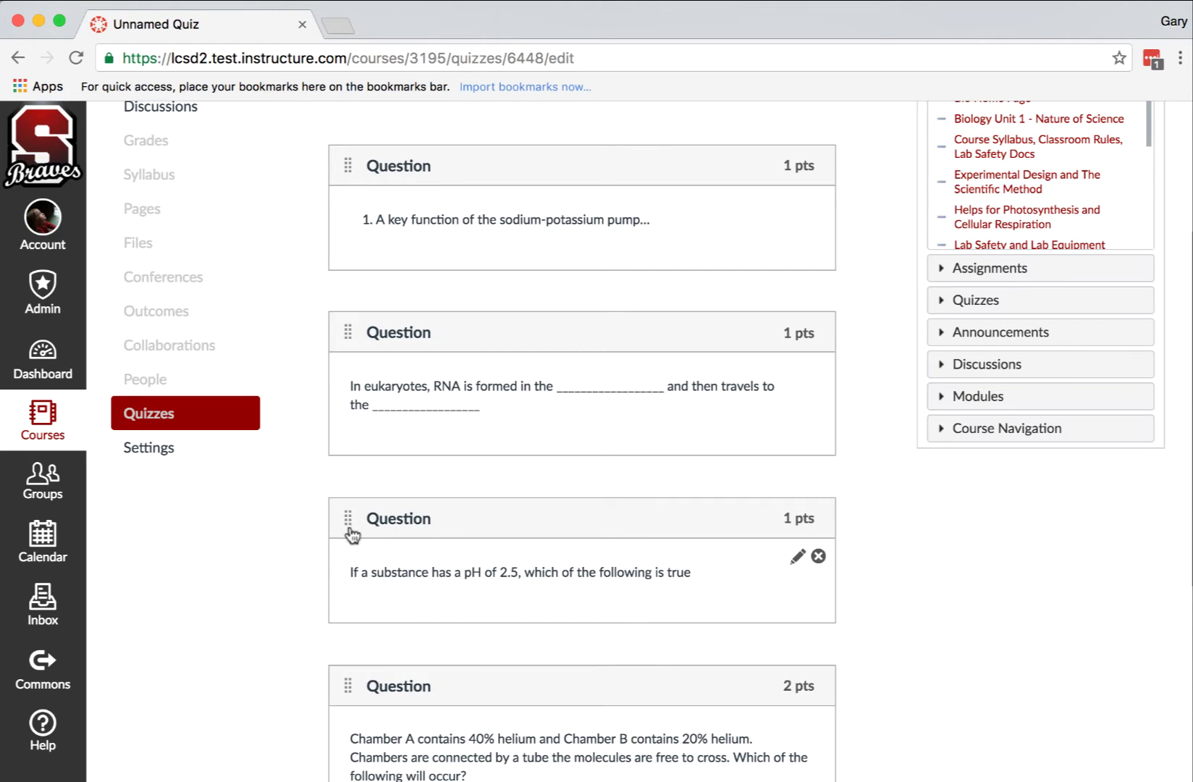
left_click_drag(352, 526, 350, 739)
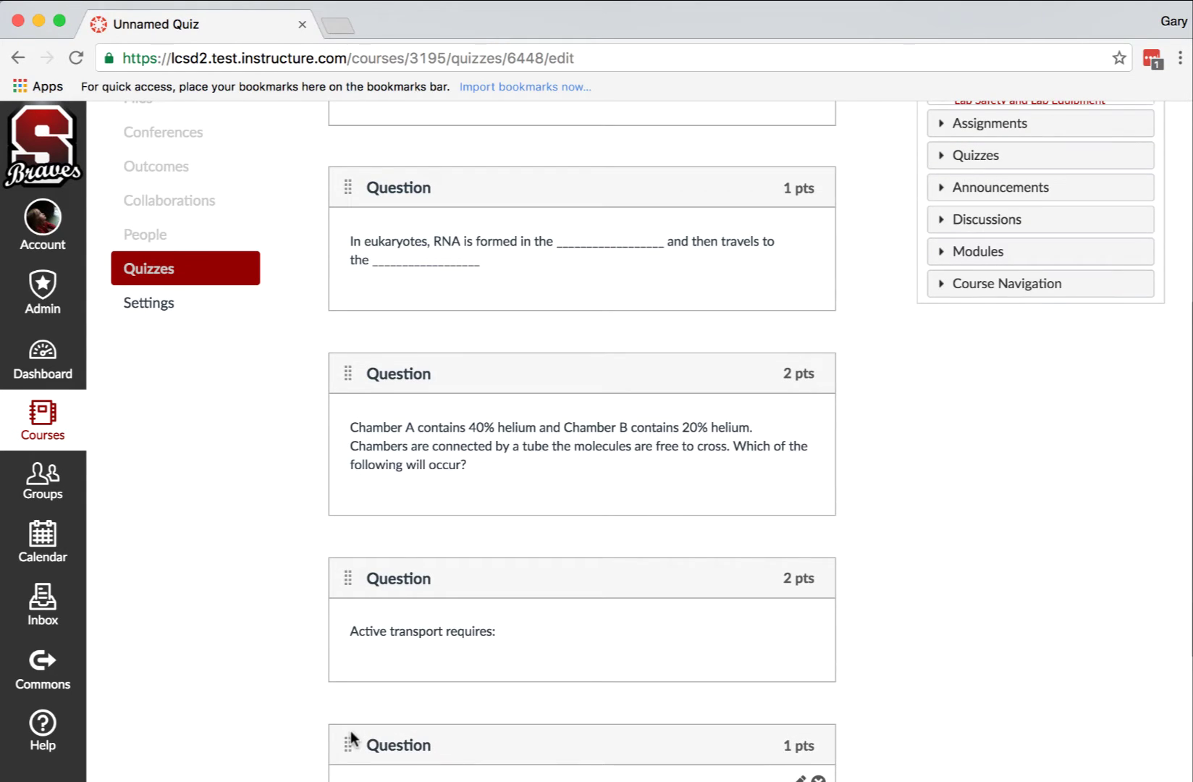
scroll(353, 738, "down", 5)
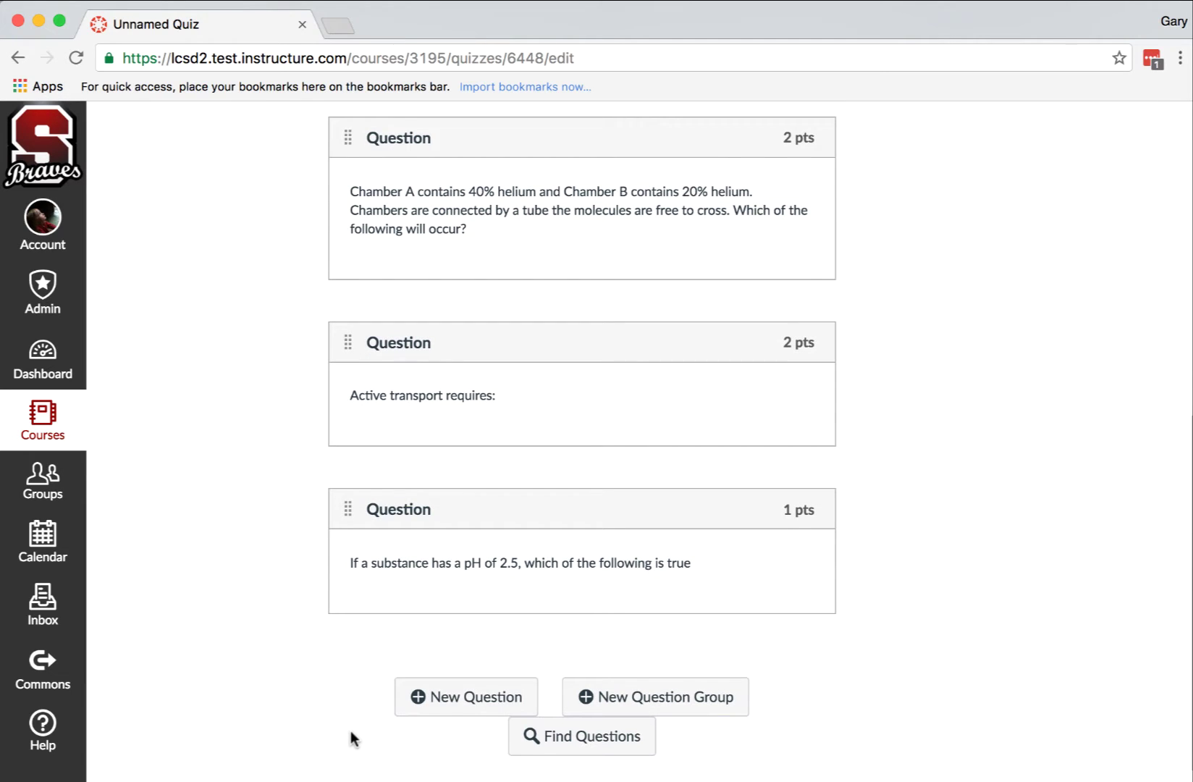
scroll(351, 731, "up", 4)
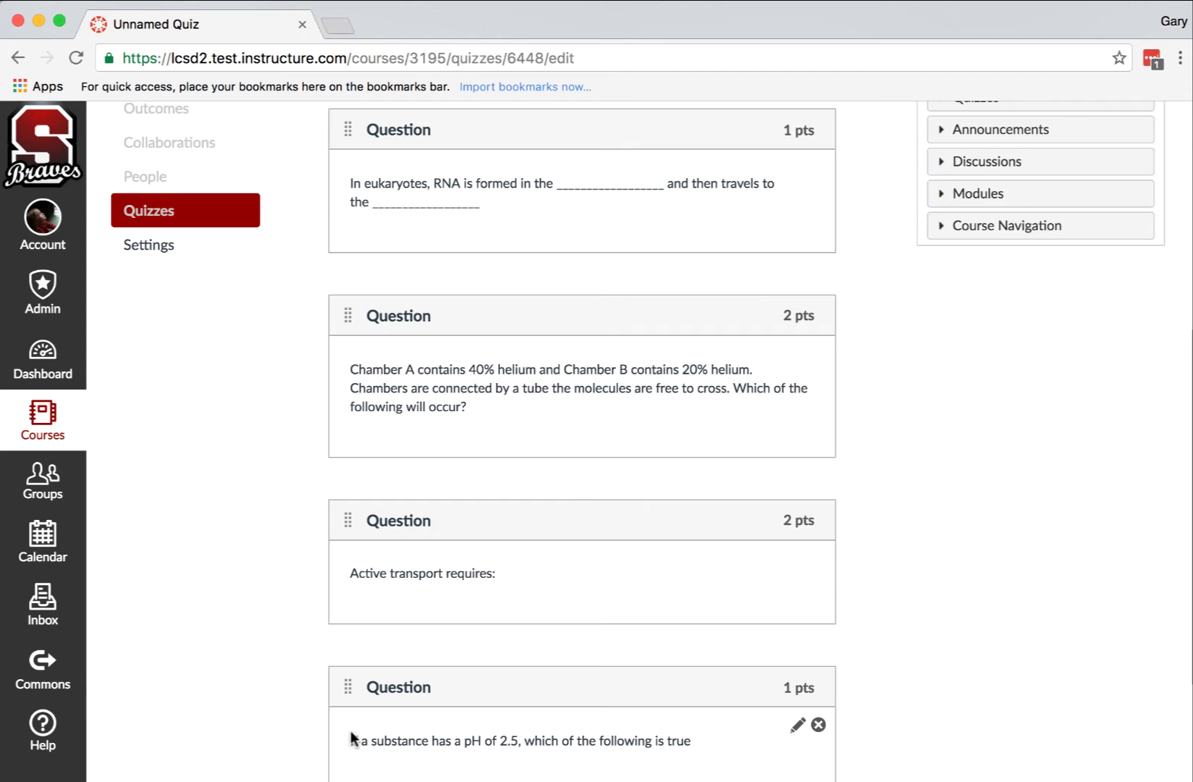
scroll(350, 730, "up", 1)
scroll(350, 731, "down", 7)
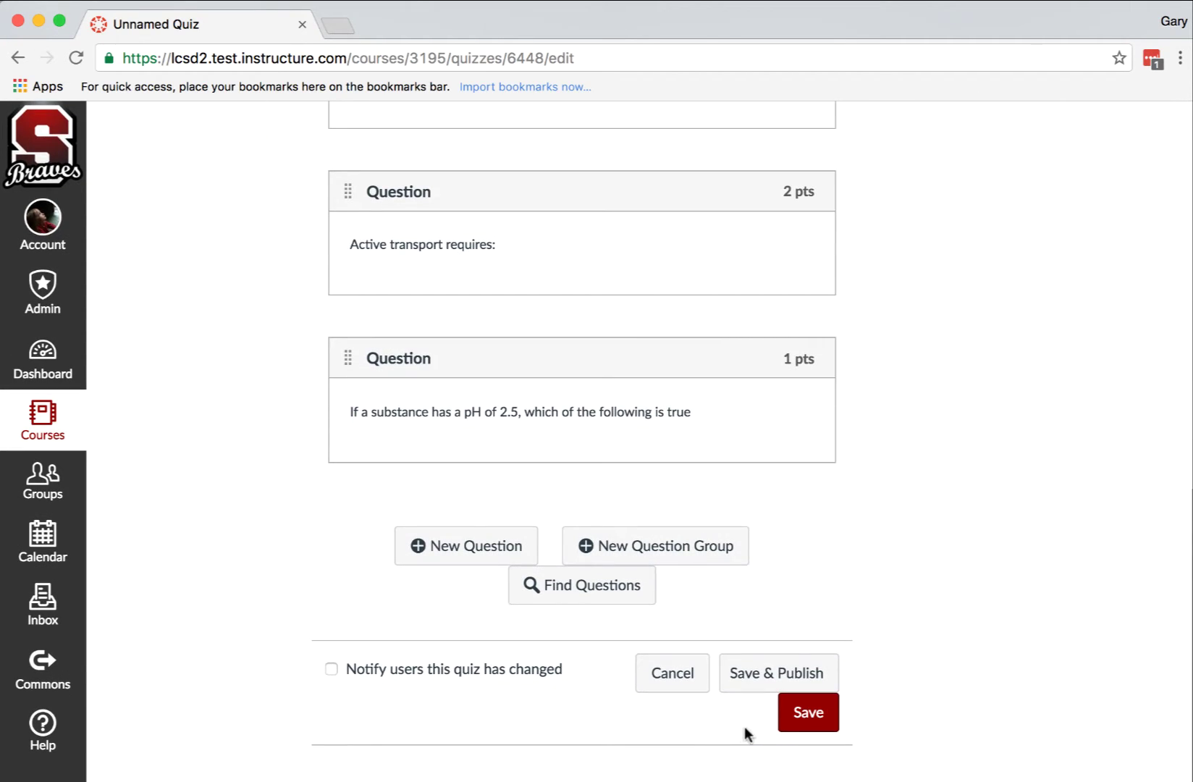
Title the quiz "Testing", then save and publish it.
scroll(735, 737, "up", 15)
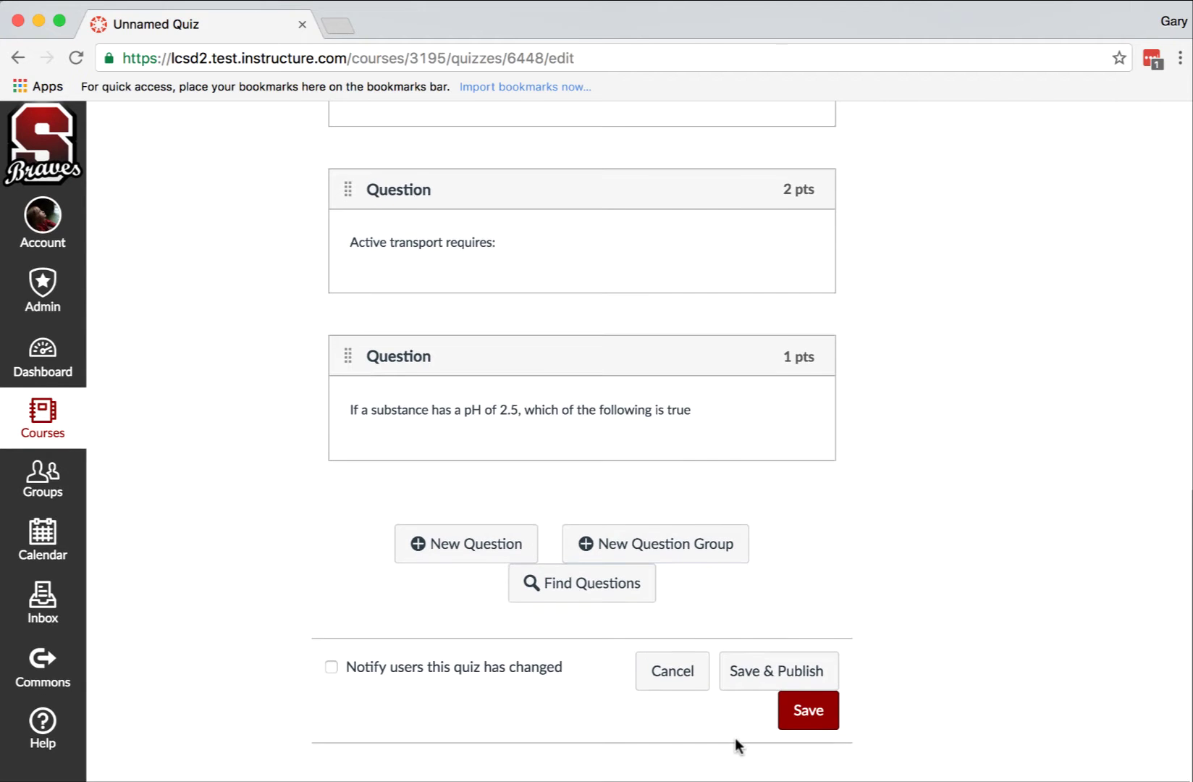
left_click(345, 286)
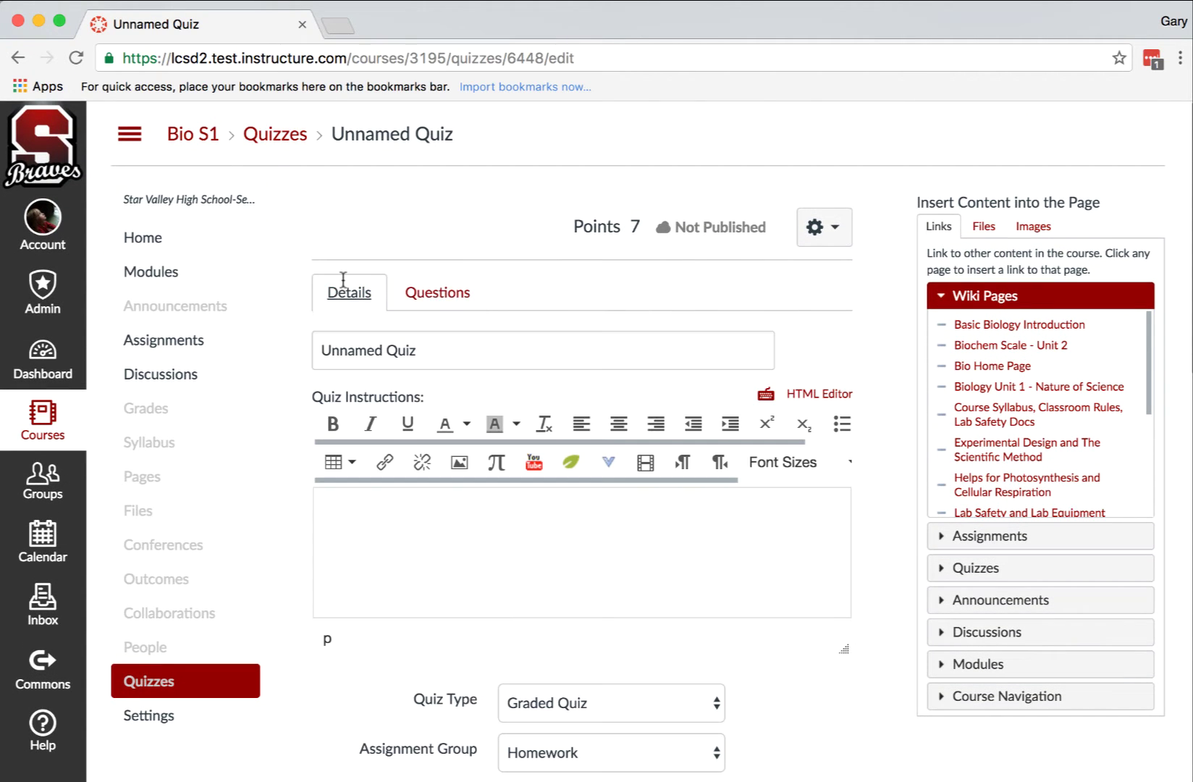
triple_click(361, 351)
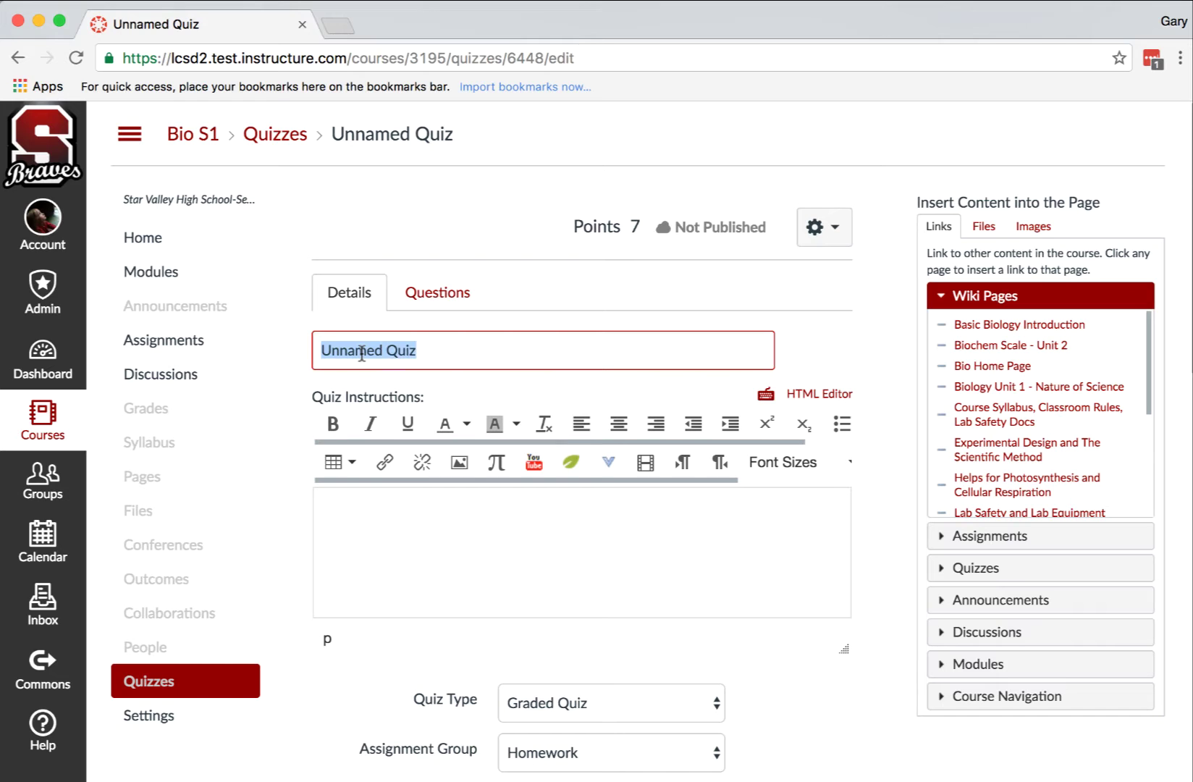
type("Testing")
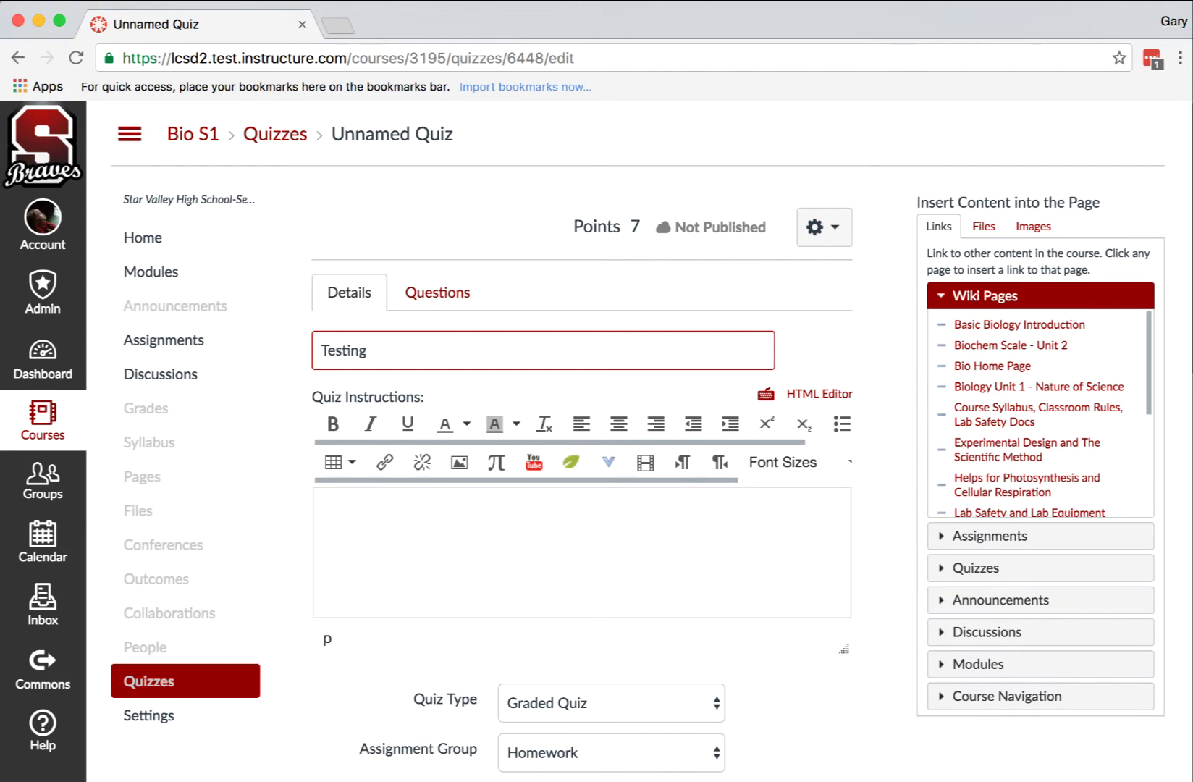
scroll(619, 610, "down", 15)
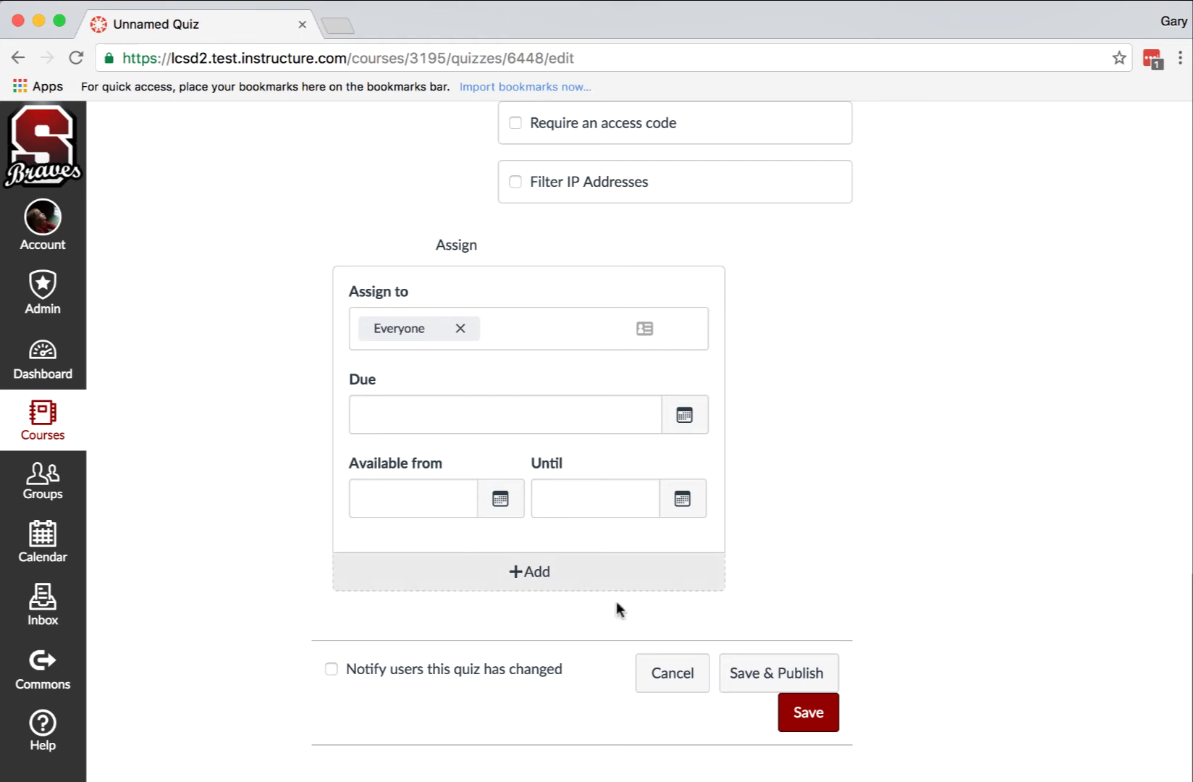
left_click(757, 681)
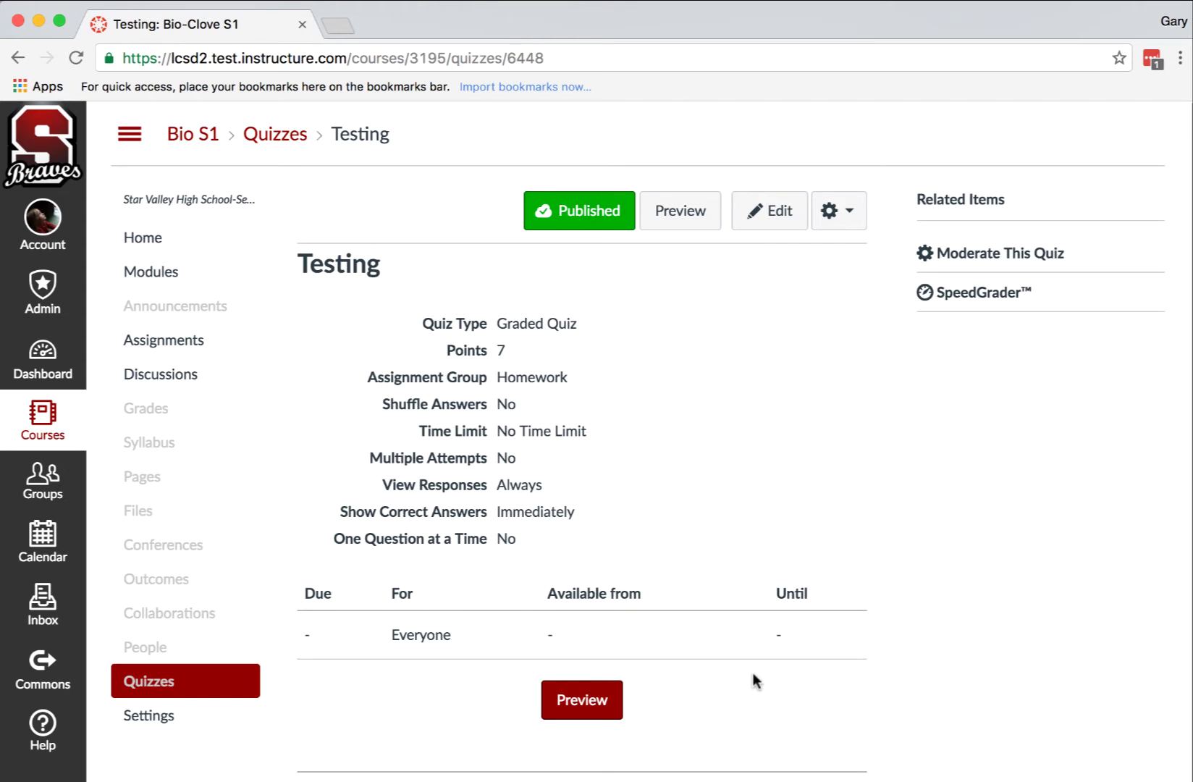
Open the course gradebook's Learning Mastery view and examine the outcome details and the HS-LS1 outcome columns.
left_click(157, 411)
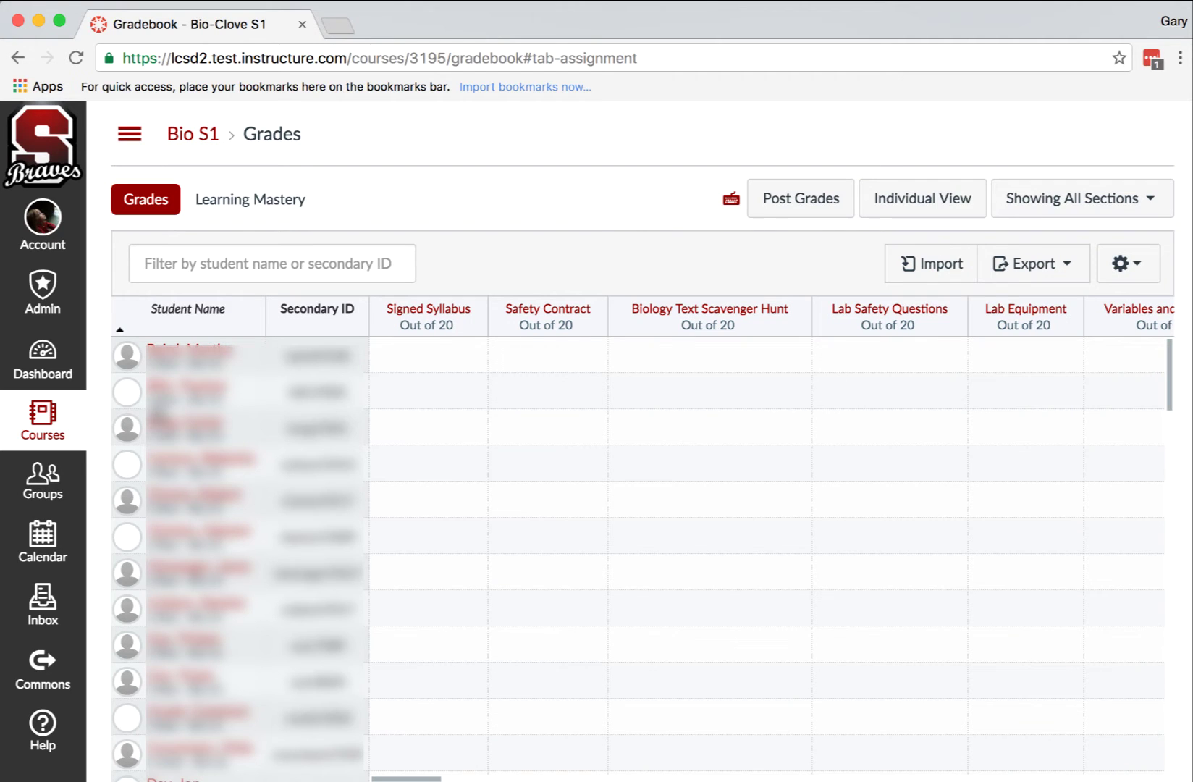
left_click(271, 207)
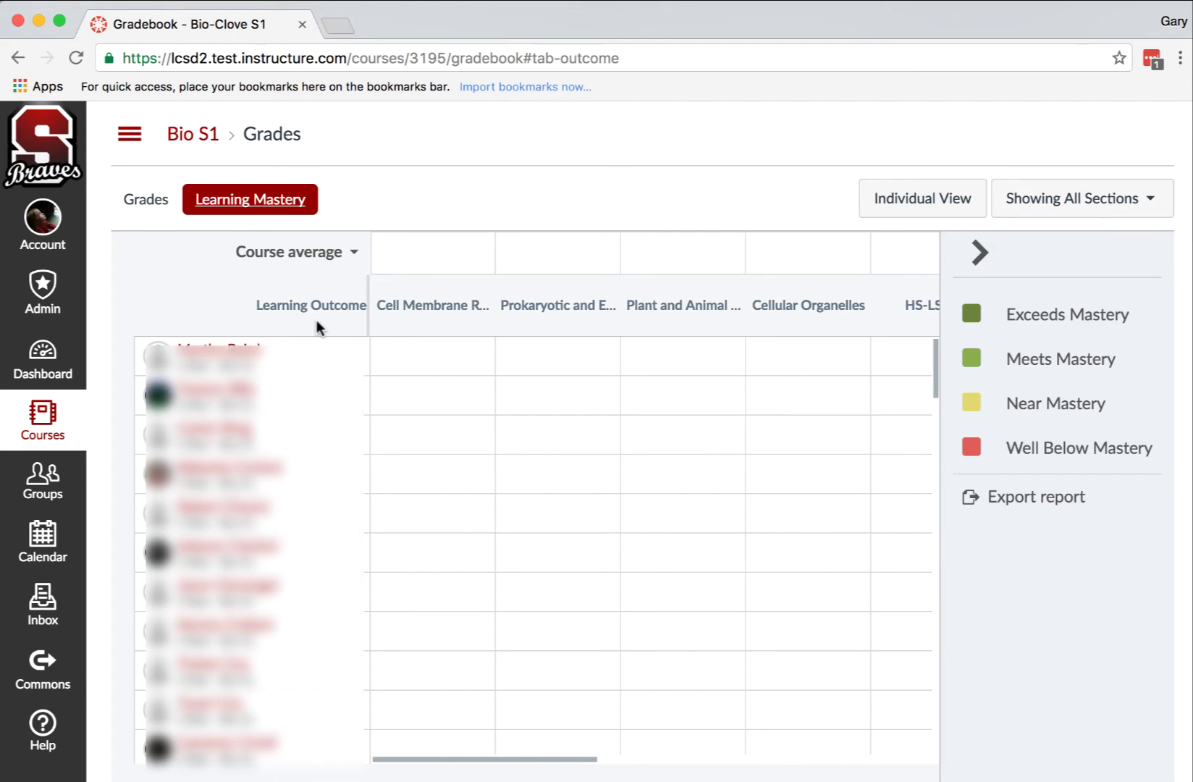
mouse_move(498, 303)
scroll(498, 303, "left", 5)
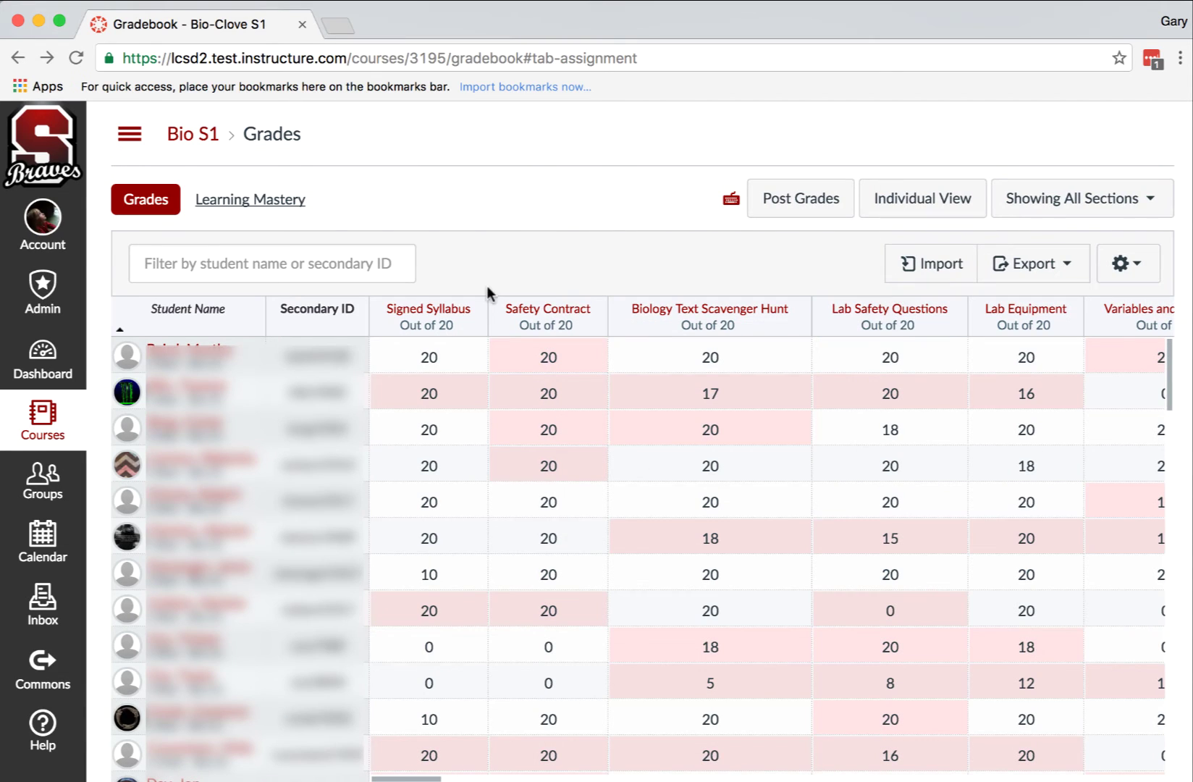
left_click(290, 204)
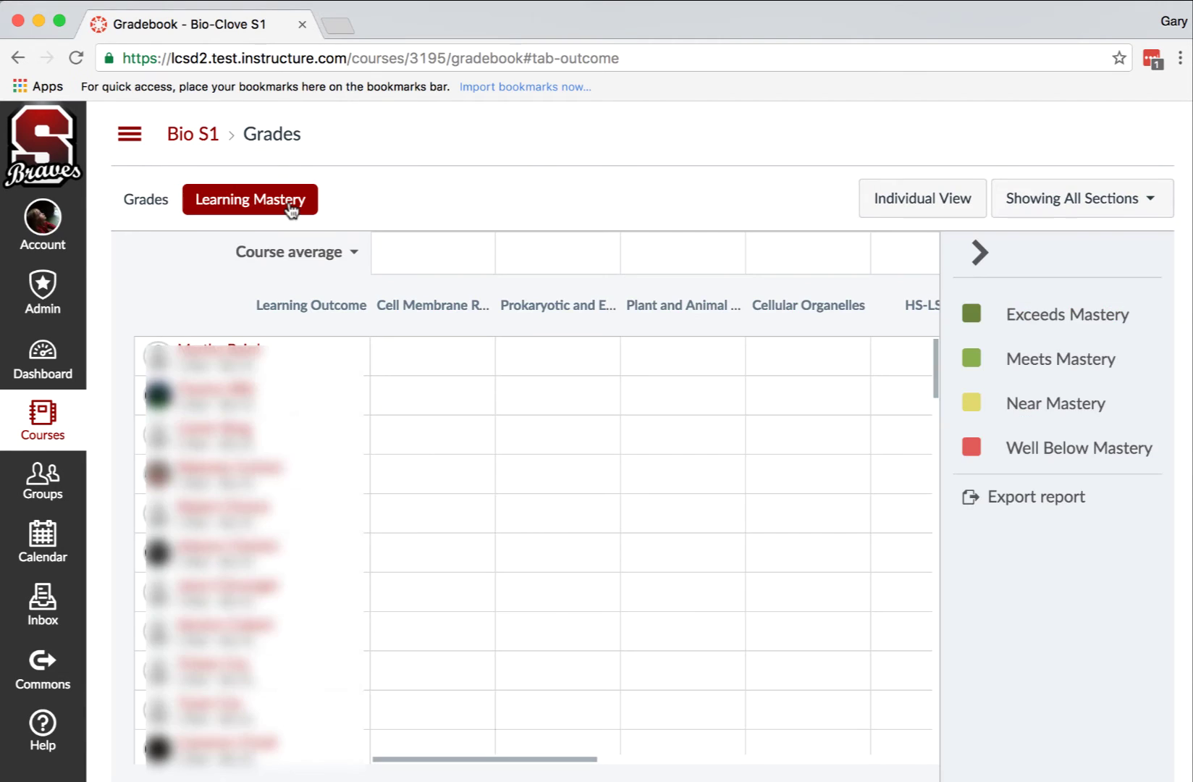
mouse_move(522, 312)
mouse_move(913, 310)
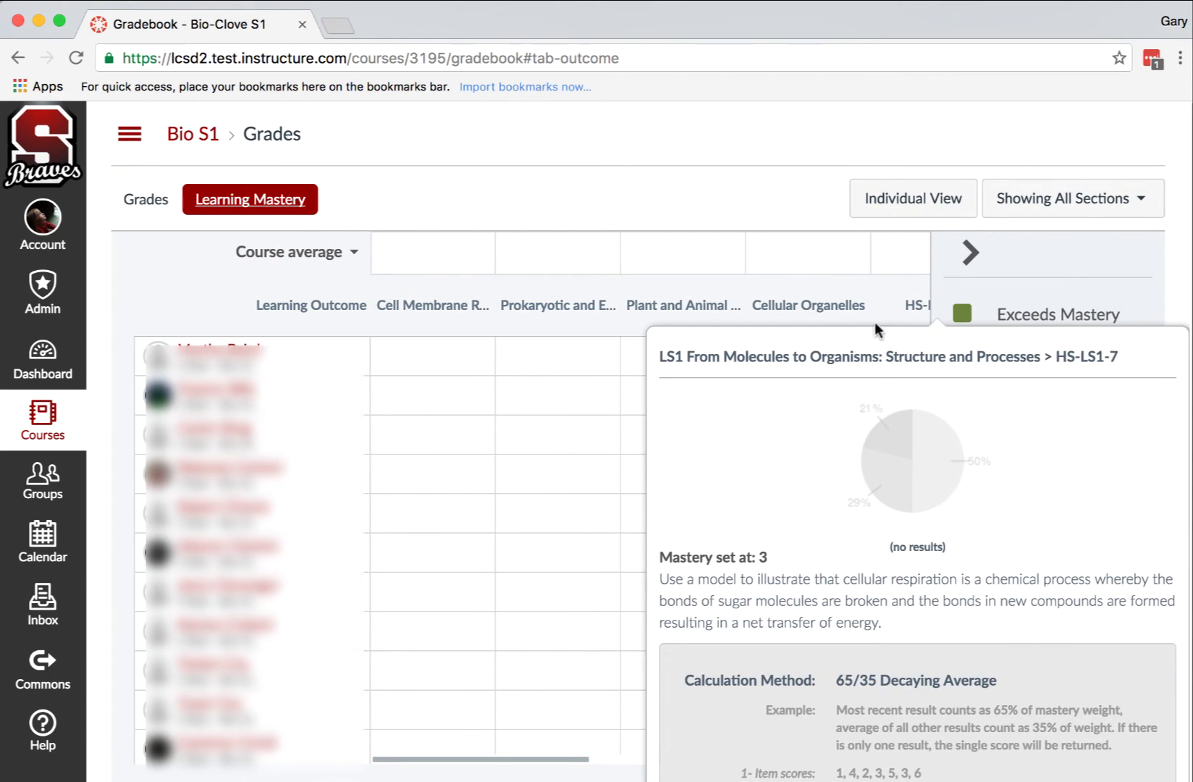
left_click_drag(527, 764, 737, 760)
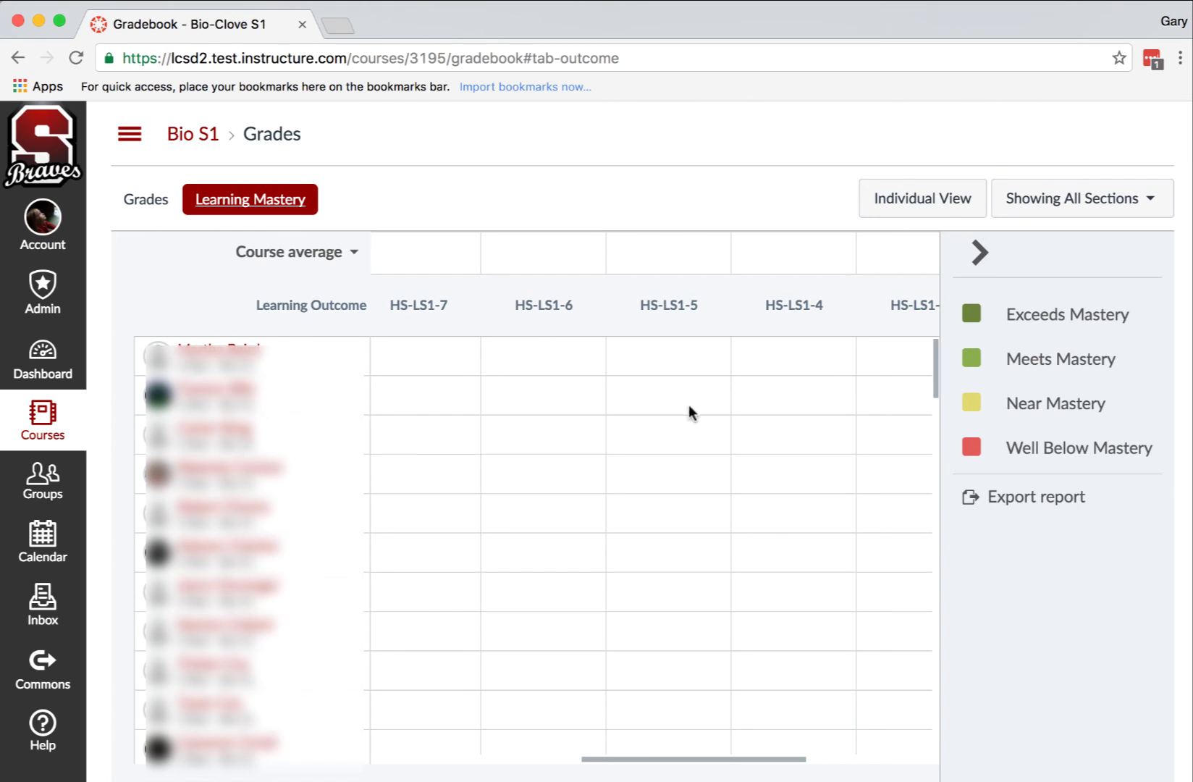
Filter out the Exceeds Mastery and Meets Mastery levels in the Learning Mastery gradebook and look through the student rows.
mouse_move(658, 307)
left_click(974, 319)
left_click(975, 360)
scroll(743, 550, "down", 5)
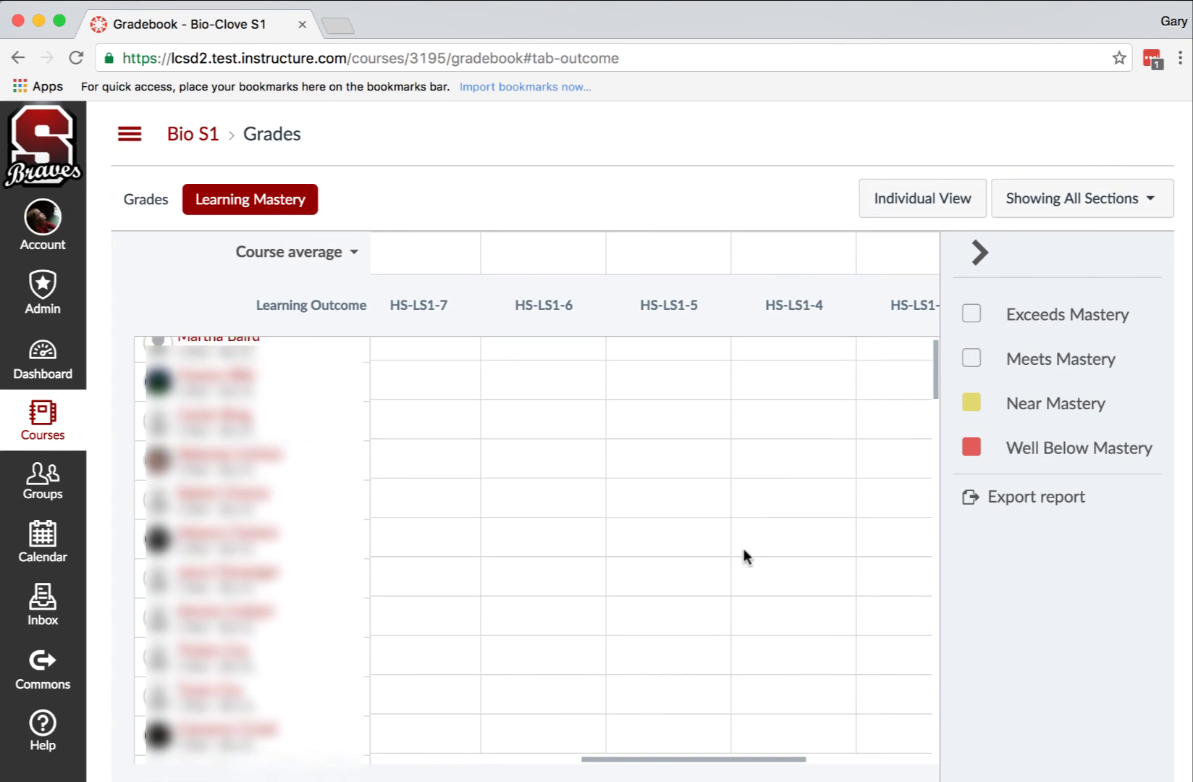
scroll(744, 550, "up", 2)
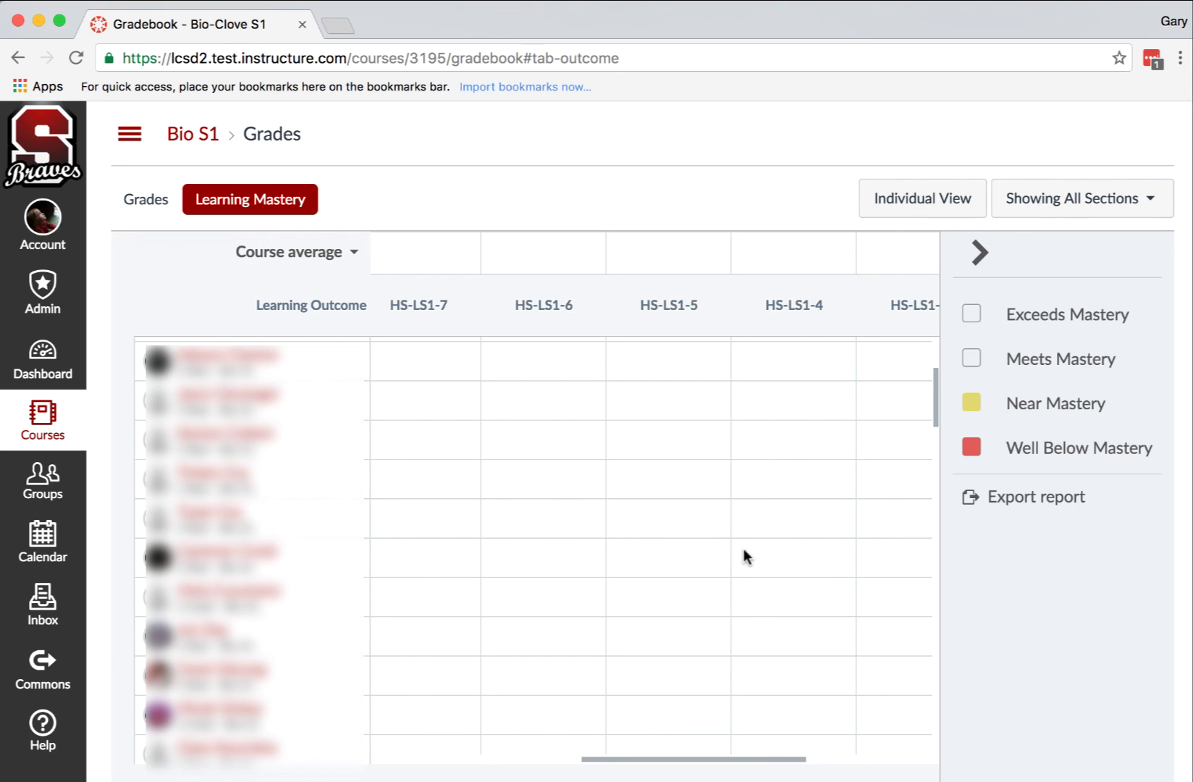
left_click(1043, 2)
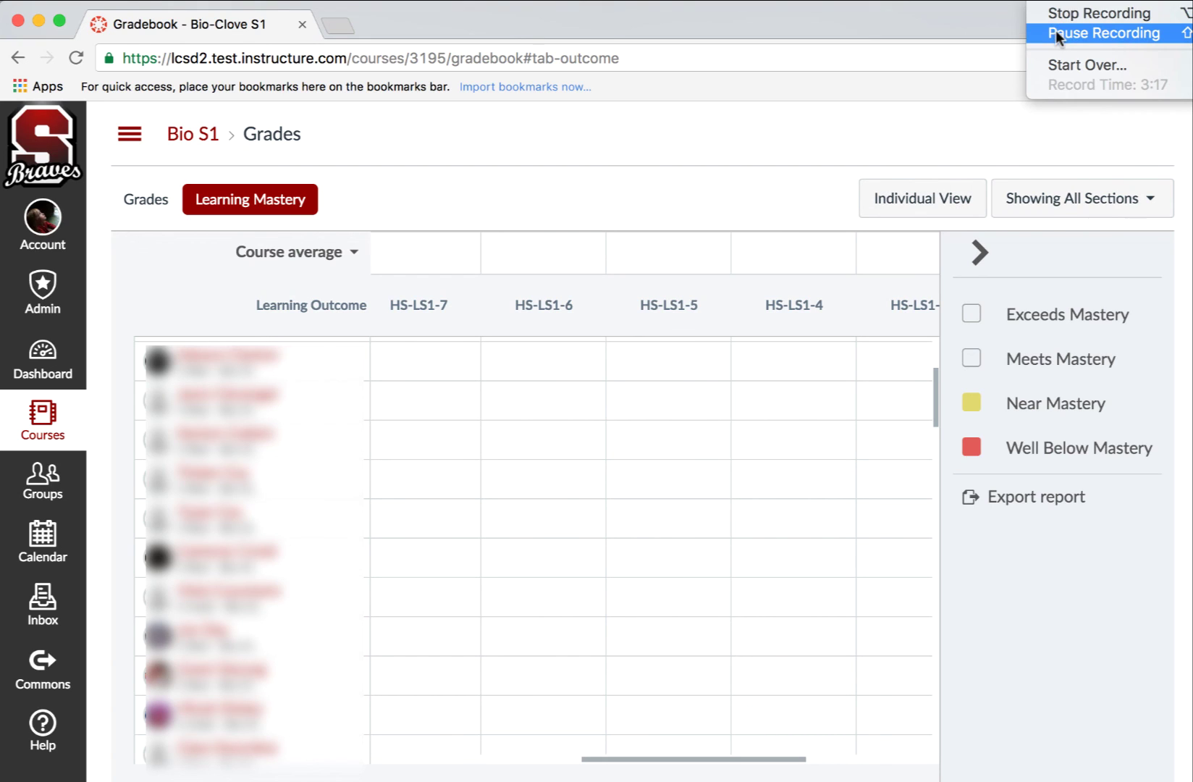